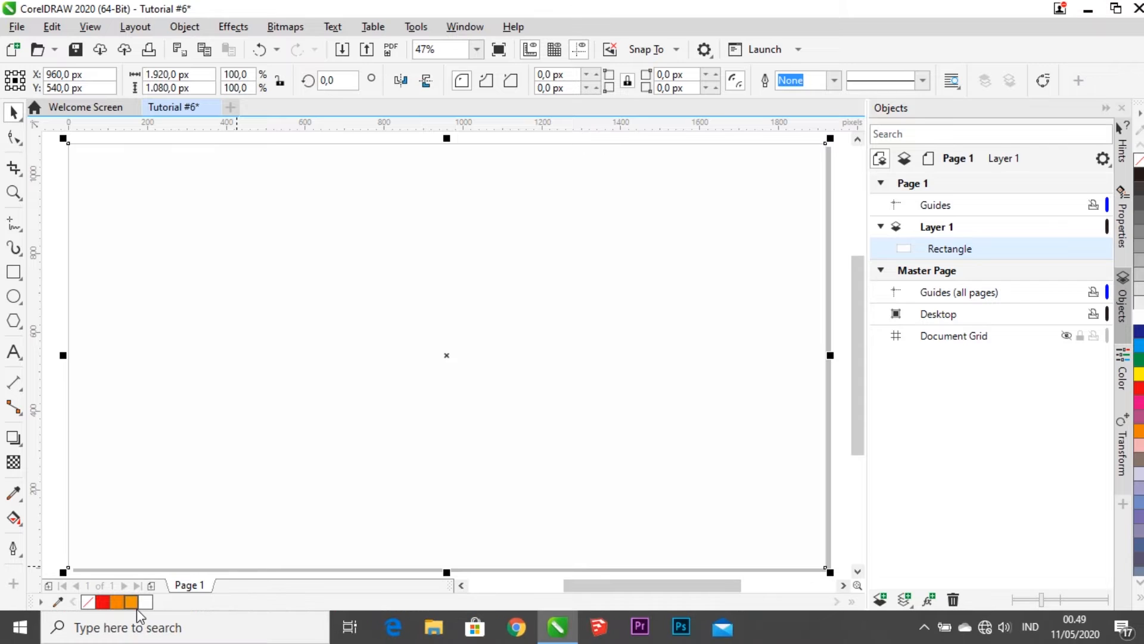
Step: Fill the page rectangle orange and switch it to a fountain fill
left_click(132, 602)
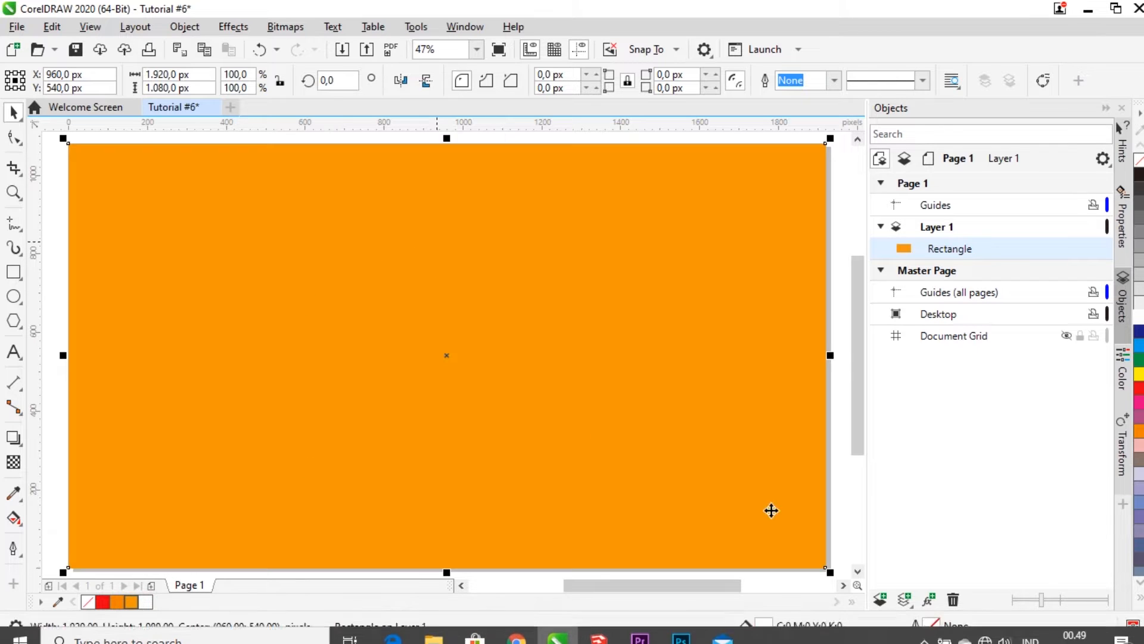
double_click(764, 626)
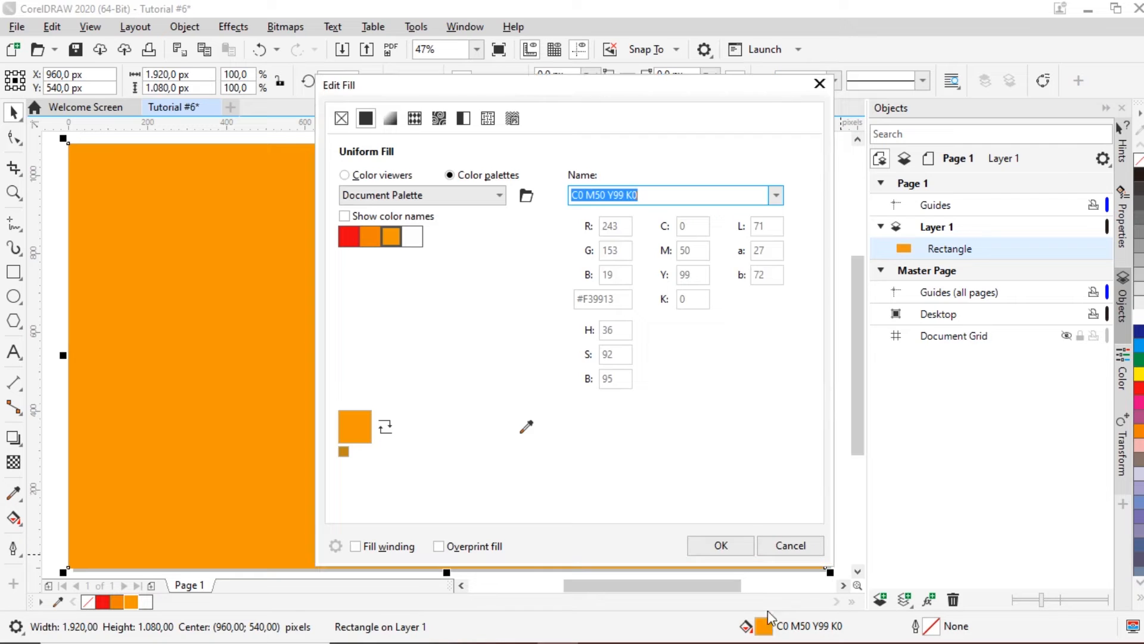
left_click(391, 118)
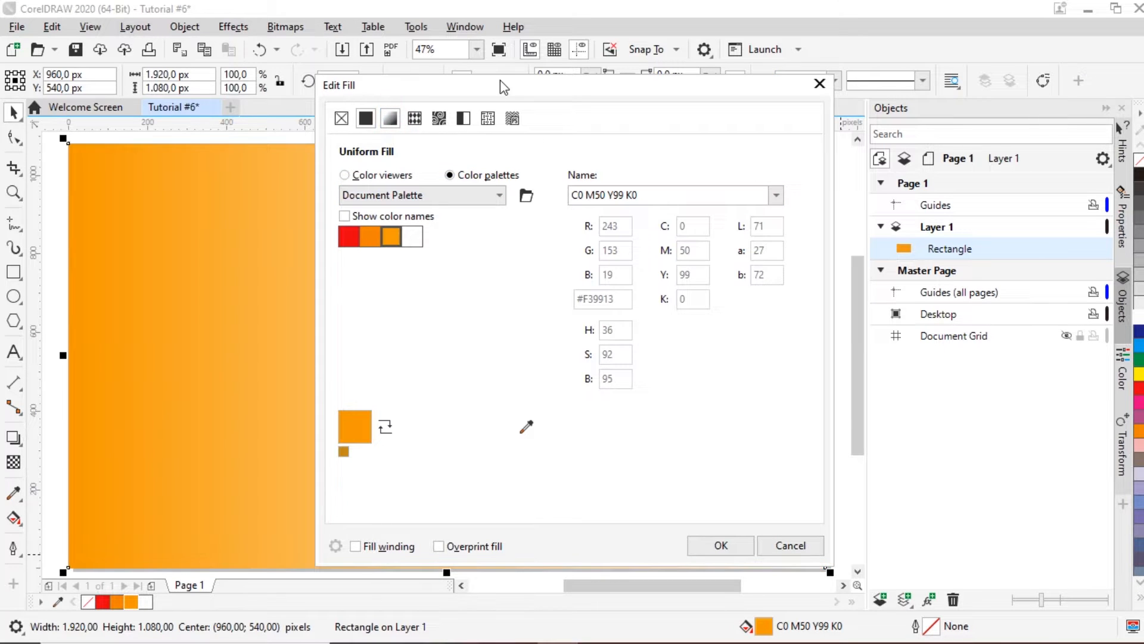
left_click_drag(522, 96, 824, 107)
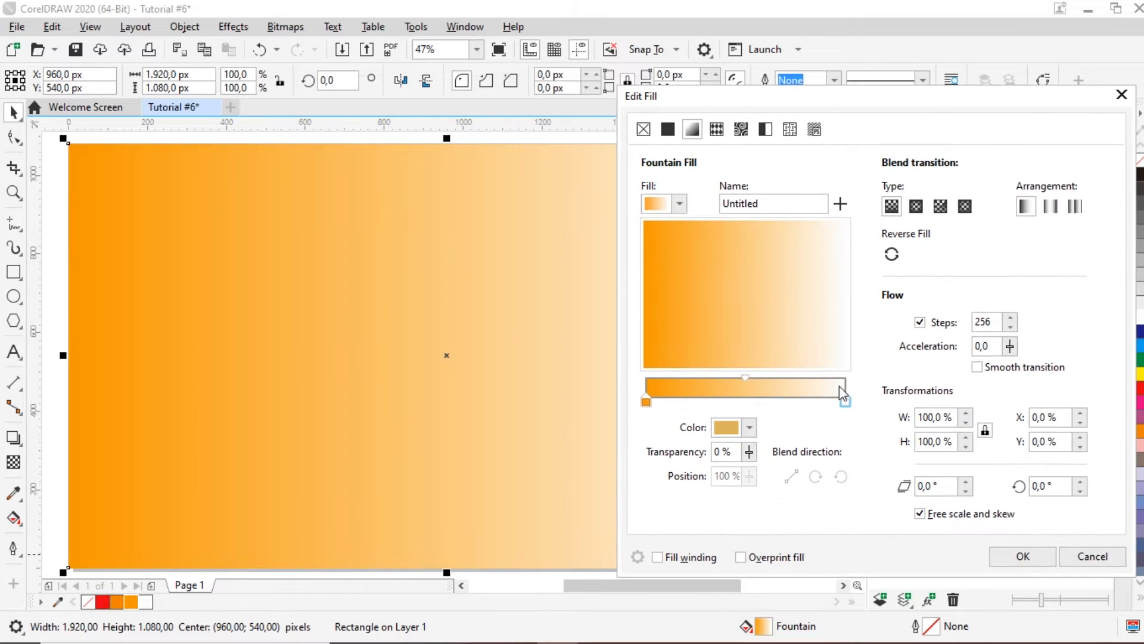
Step: Set the gradient's end node to a lighter orange (C13 M32 Y75 K0), angled vertically at 276.7°
left_click(846, 401)
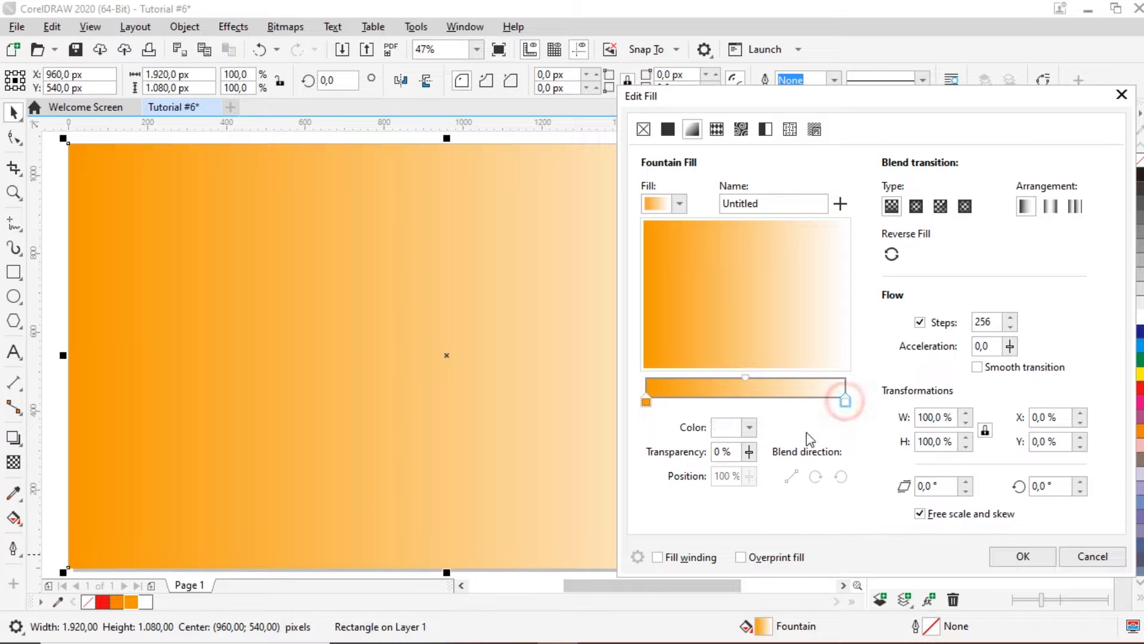
left_click(728, 429)
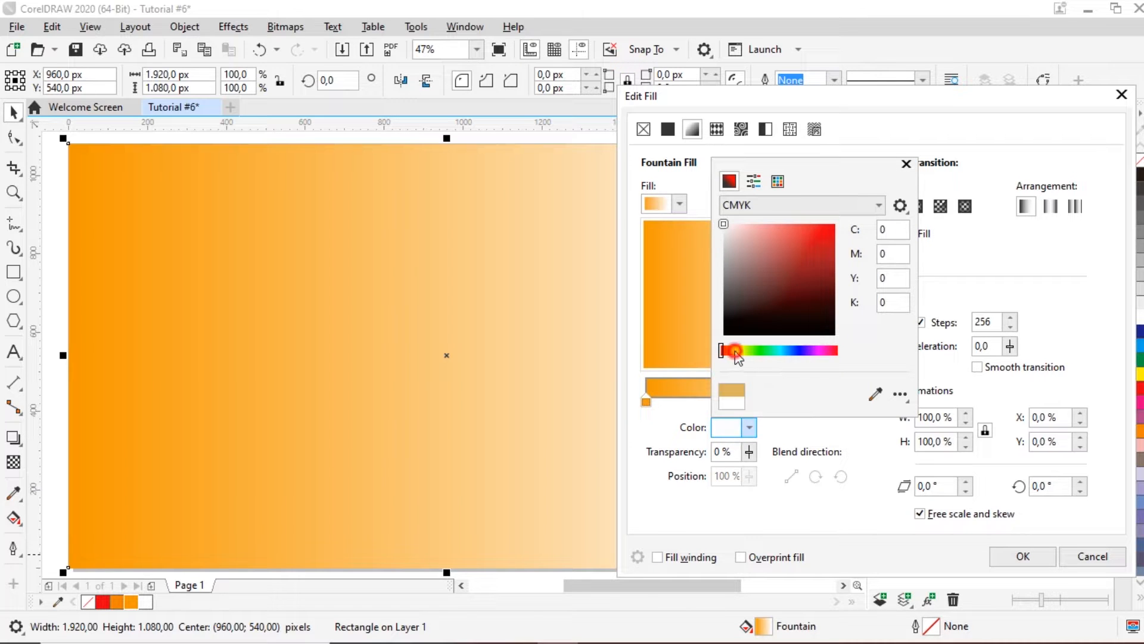
left_click(736, 353)
left_click(799, 235)
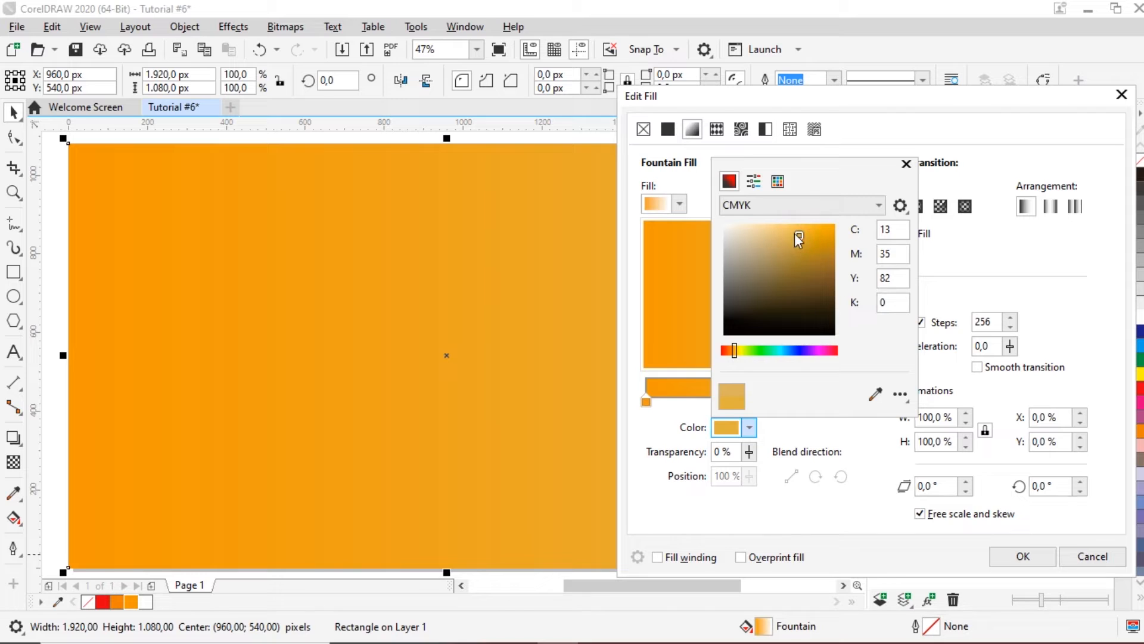
left_click(792, 235)
left_click(1027, 250)
left_click(796, 305)
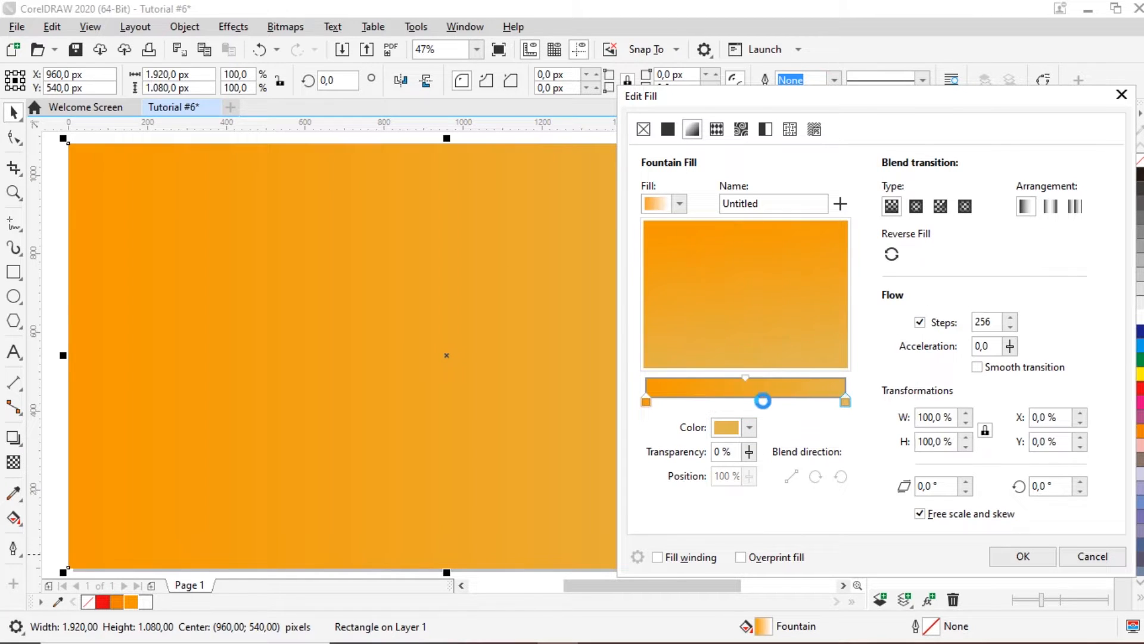
left_click(1024, 558)
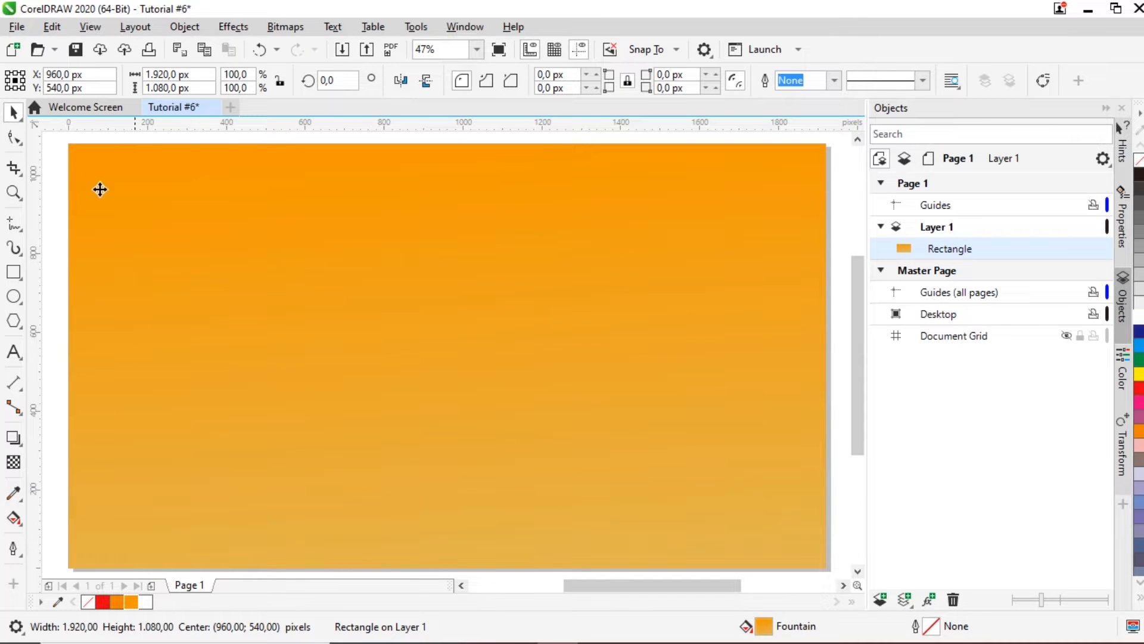
Step: Import the 1.jpg pattern image and place it near the page's upper left
left_click(54, 180)
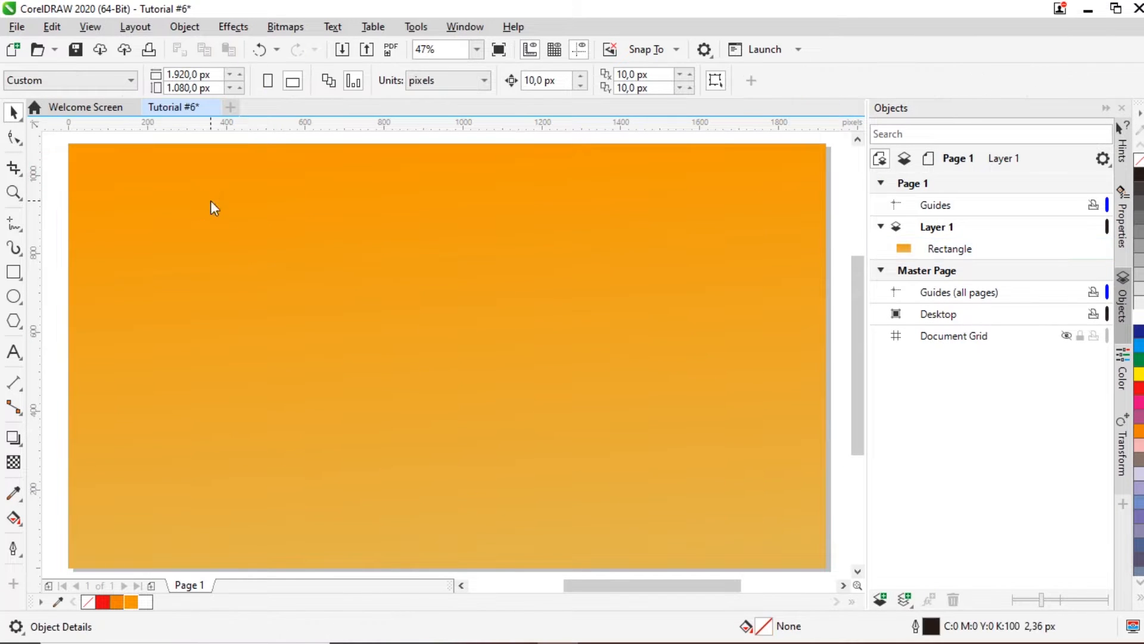
key("ctrl+i")
left_click(258, 307)
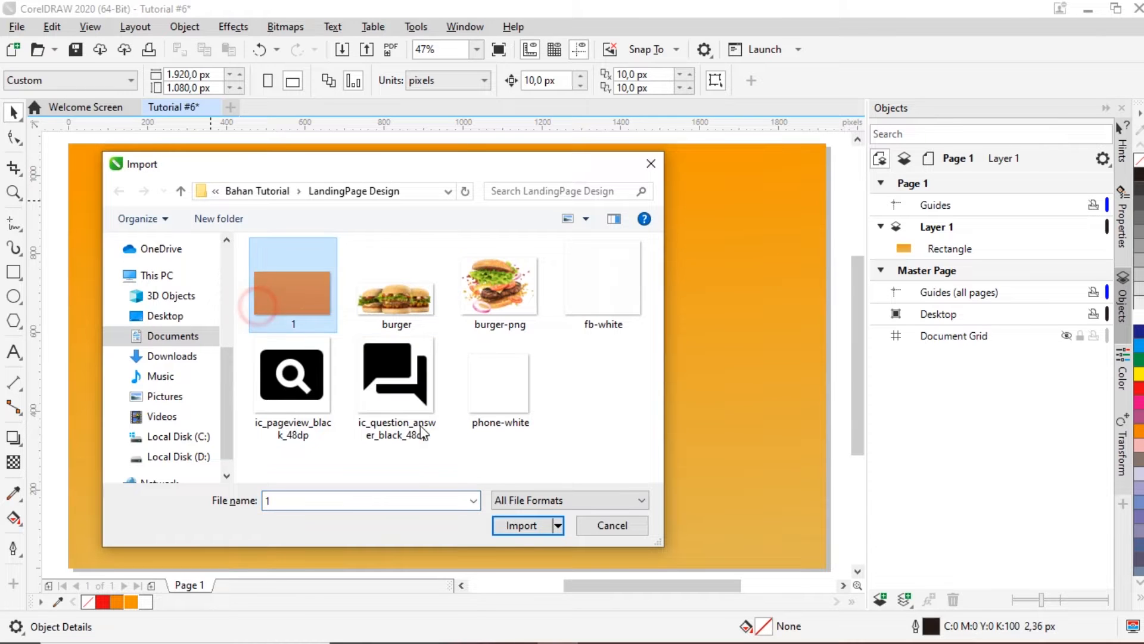
left_click(521, 530)
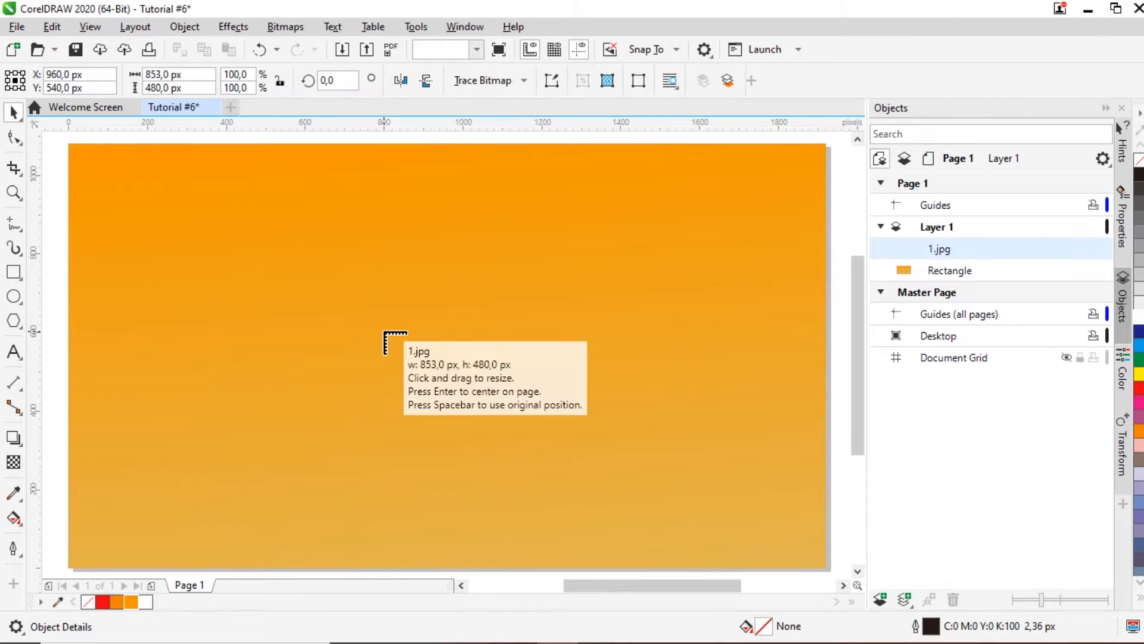
scroll(385, 339, "down", 2)
left_click_drag(184, 204, 435, 358)
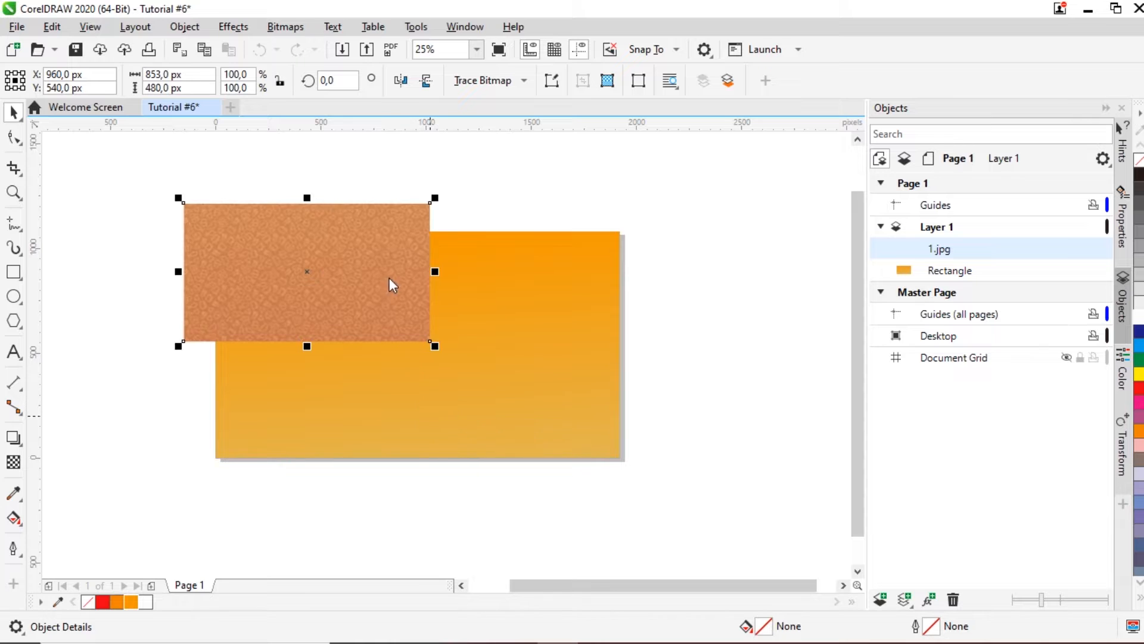
Step: PowerClip the pattern inside the orange rectangle, then centre and enlarge it to cover the page
left_click(184, 27)
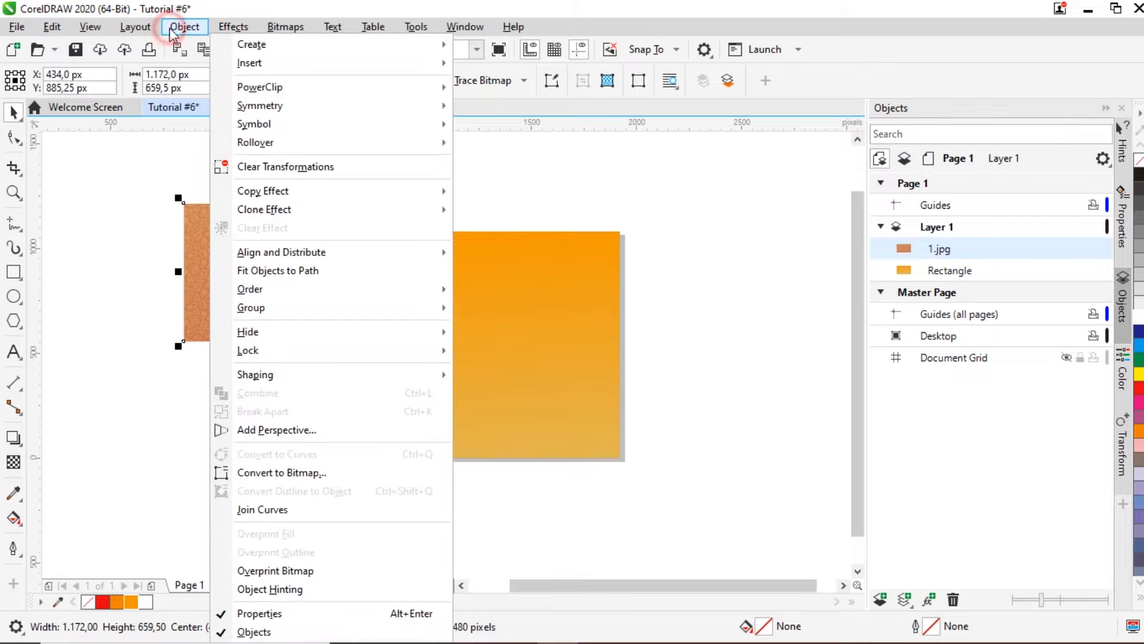
mouse_move(408, 90)
left_click(512, 86)
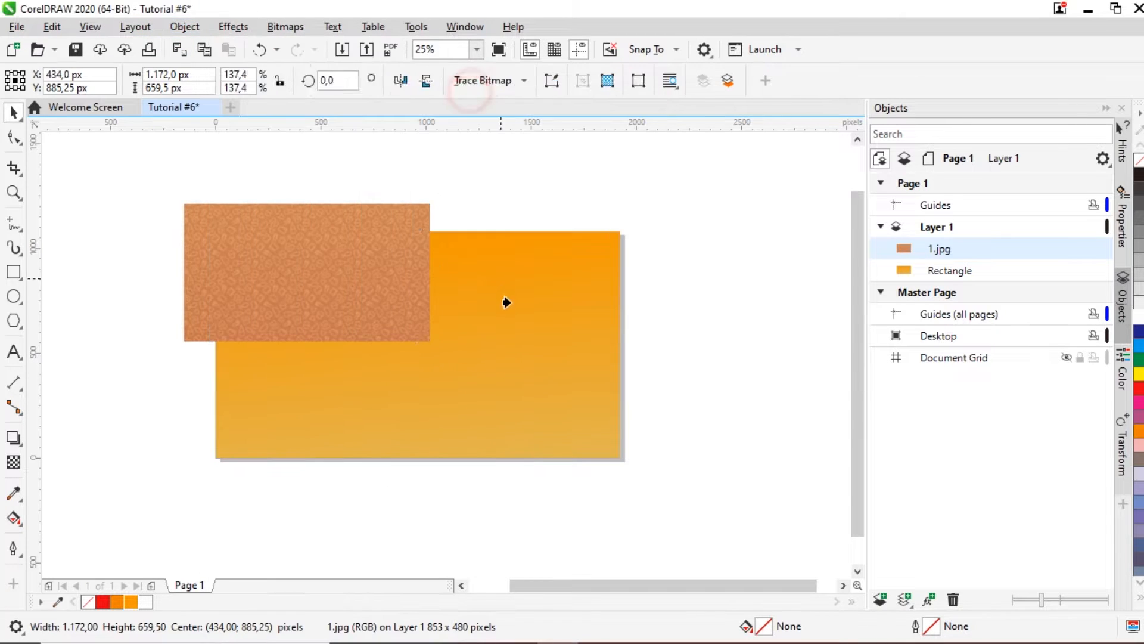
left_click(507, 302)
left_click(373, 302, "ctrl")
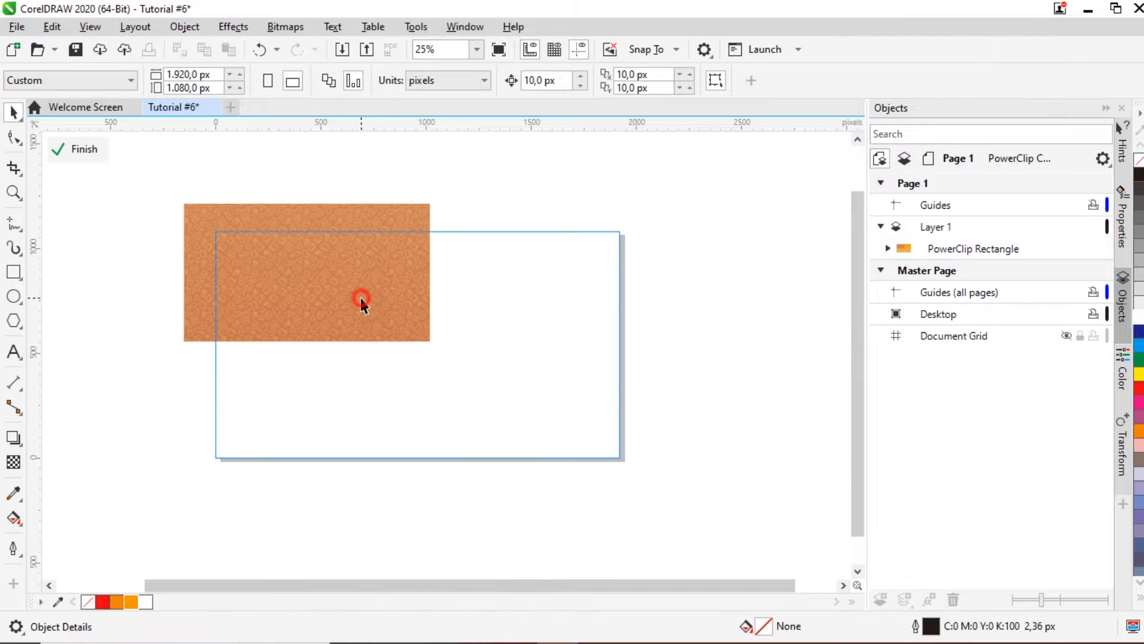
key("p")
left_click_drag(553, 420, 666, 490)
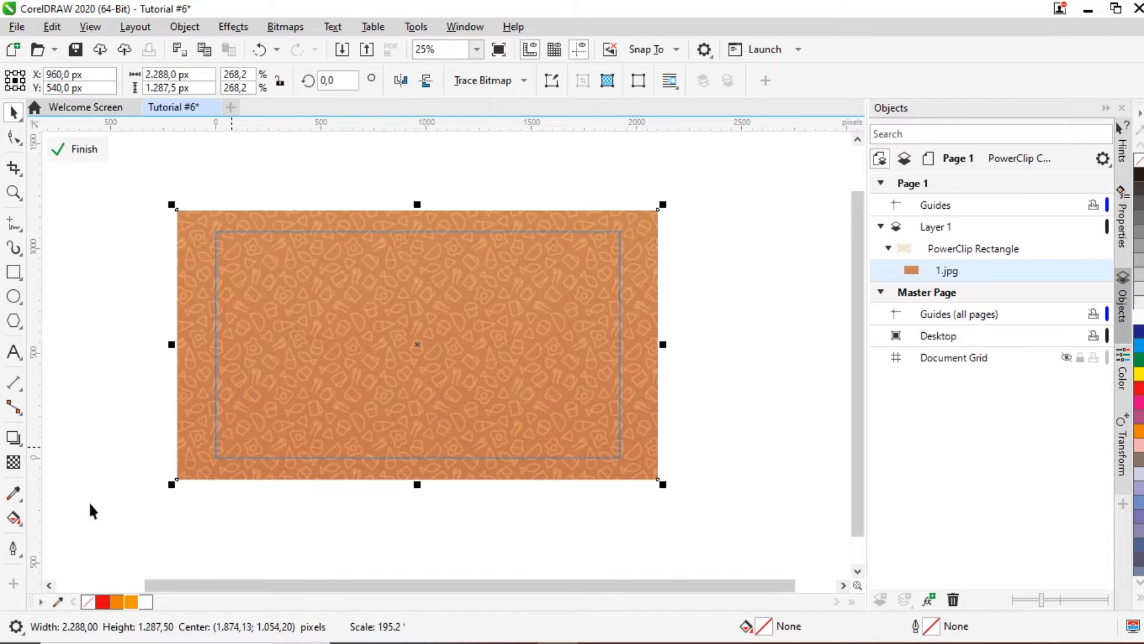
Step: Make the clipped pattern uniformly 87% transparent and finish editing the PowerClip contents
left_click(16, 465)
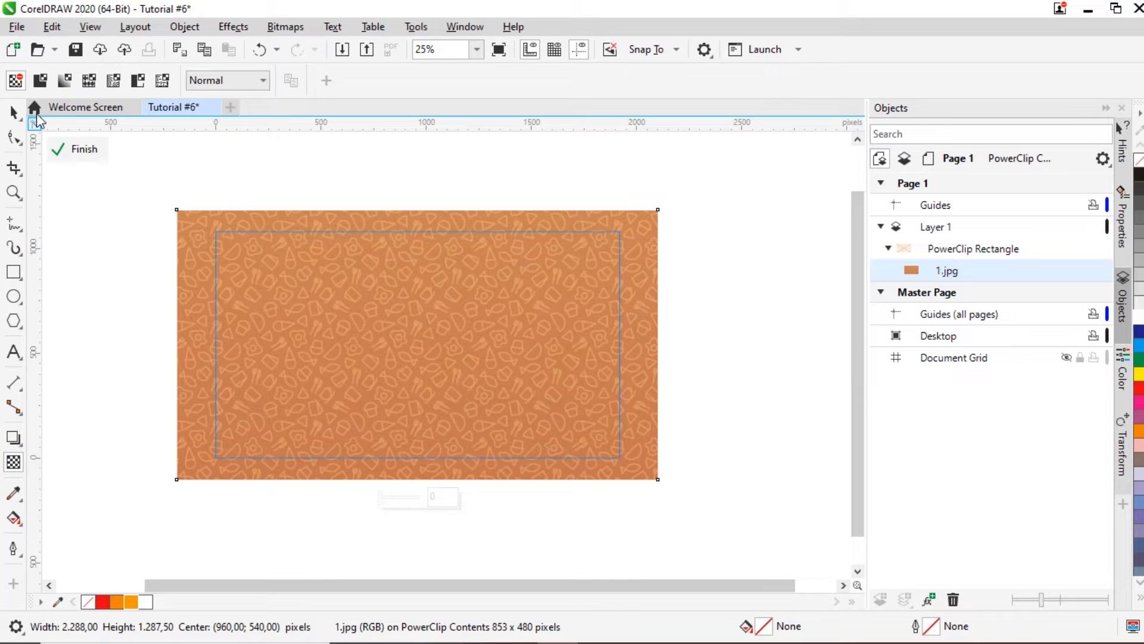
left_click(39, 82)
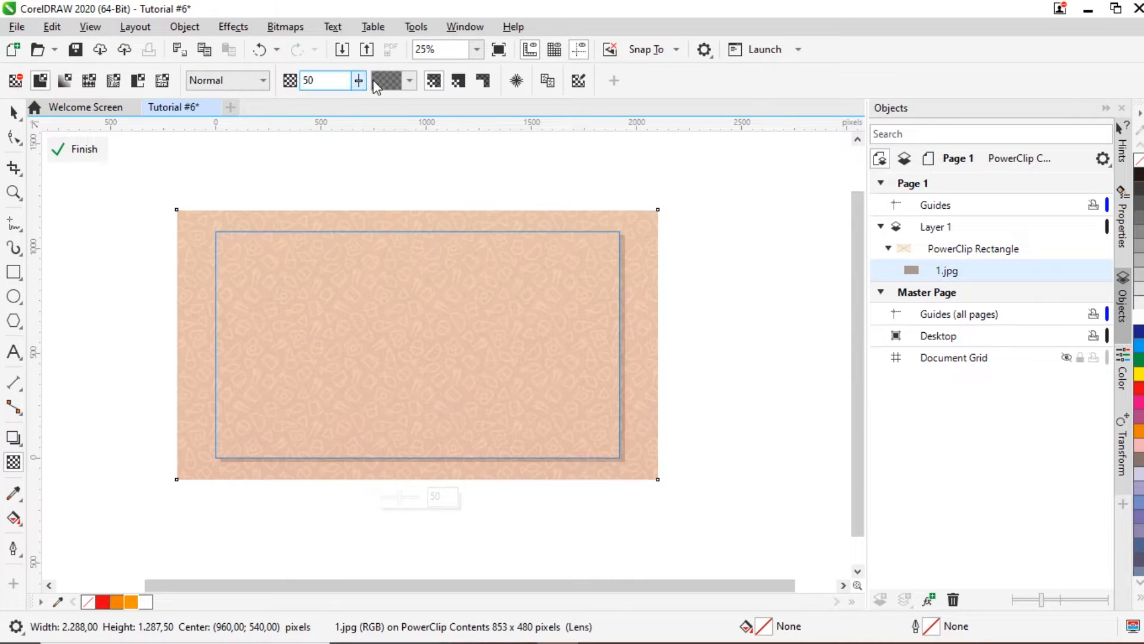
type("87")
key("Return")
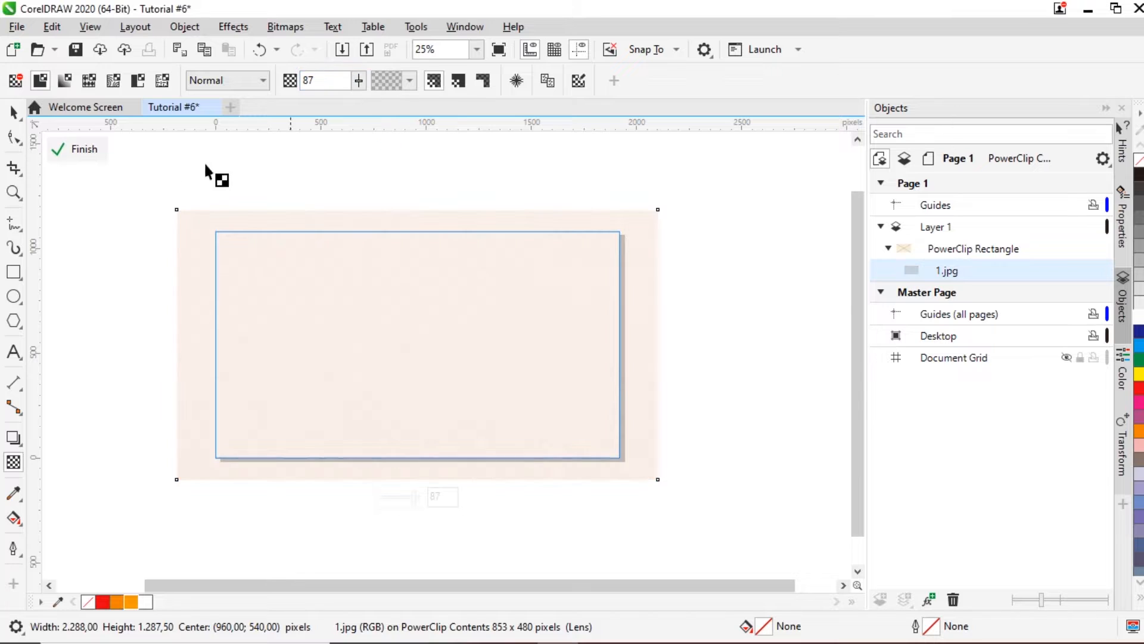
left_click(15, 112)
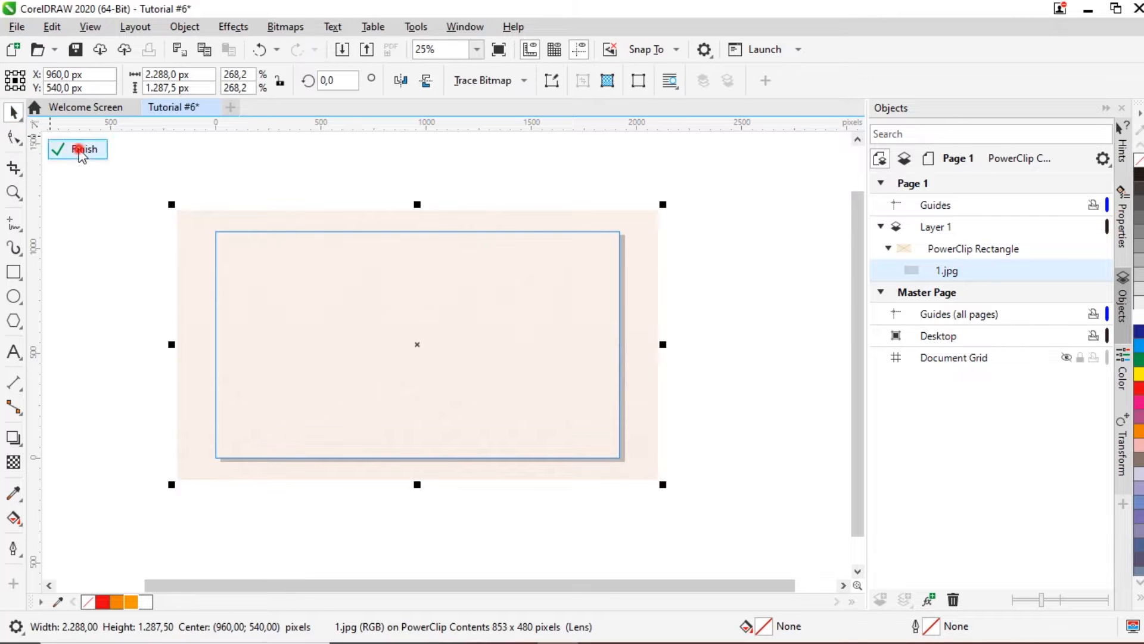
left_click(82, 149)
left_click(352, 205)
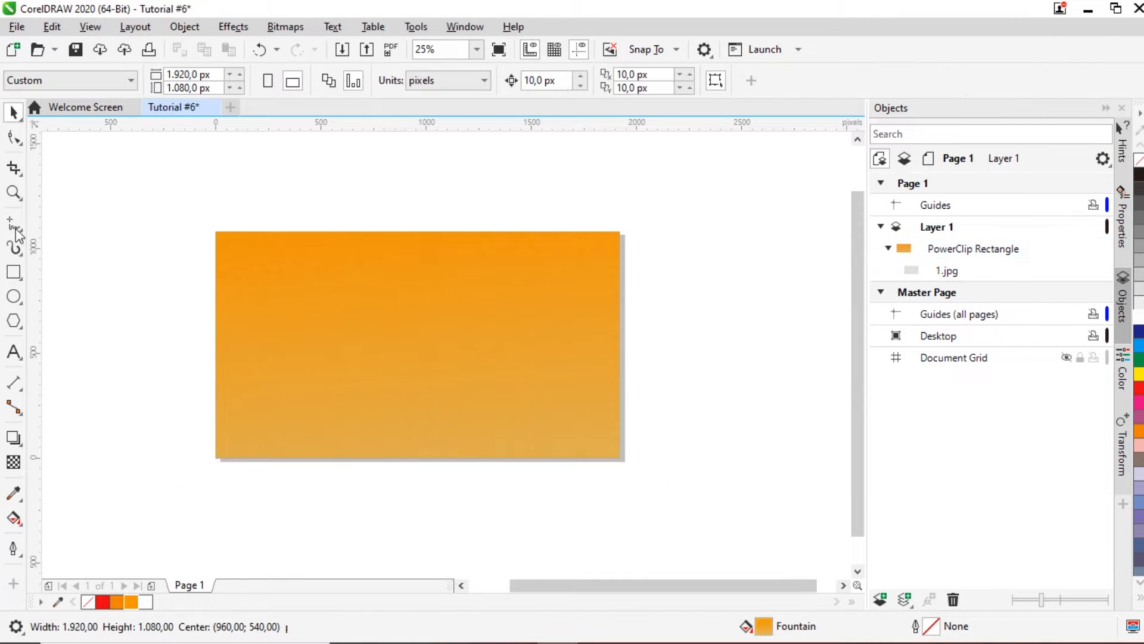
Step: Zoom to the whole page and draw a rectangle band across the top, in front of the background
left_click(13, 191)
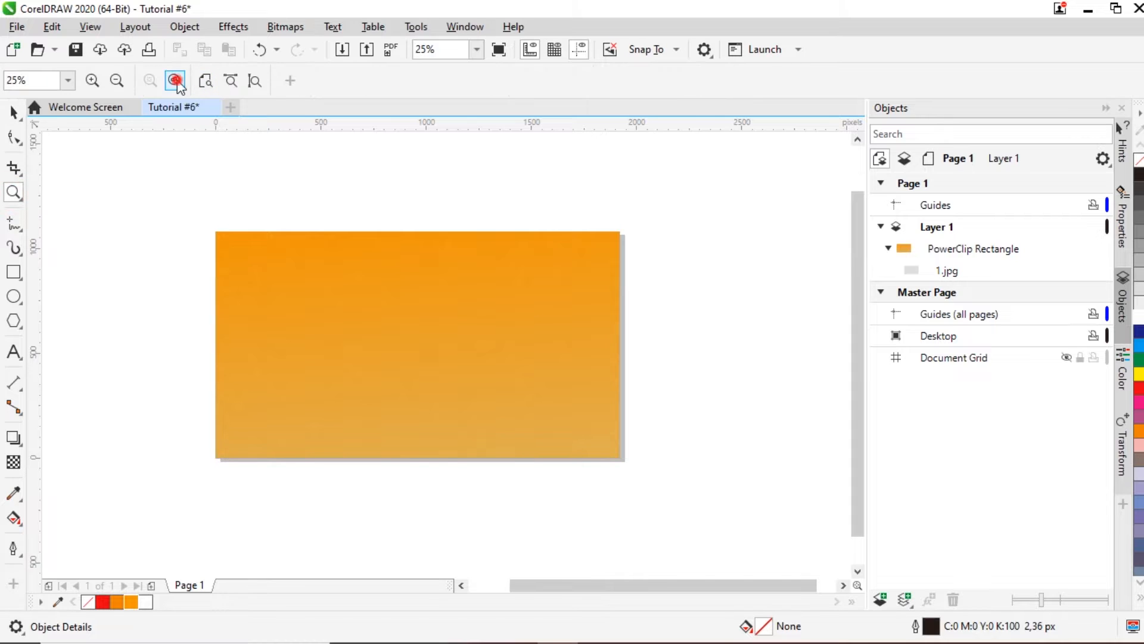
left_click(176, 81)
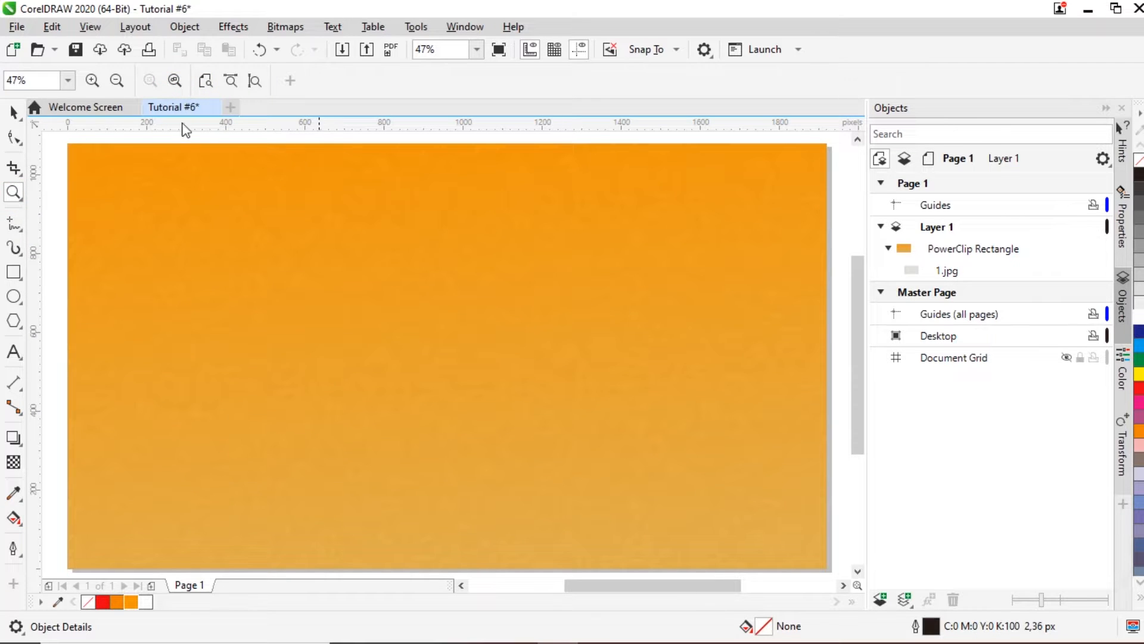
left_click(14, 112)
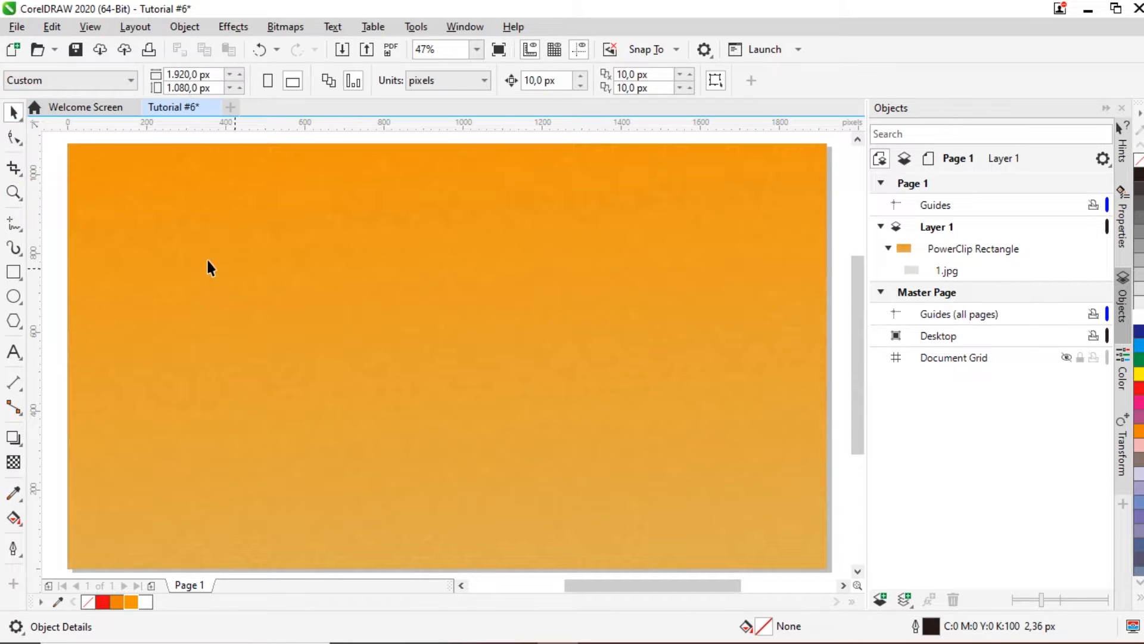
left_click(13, 271)
left_click(15, 273)
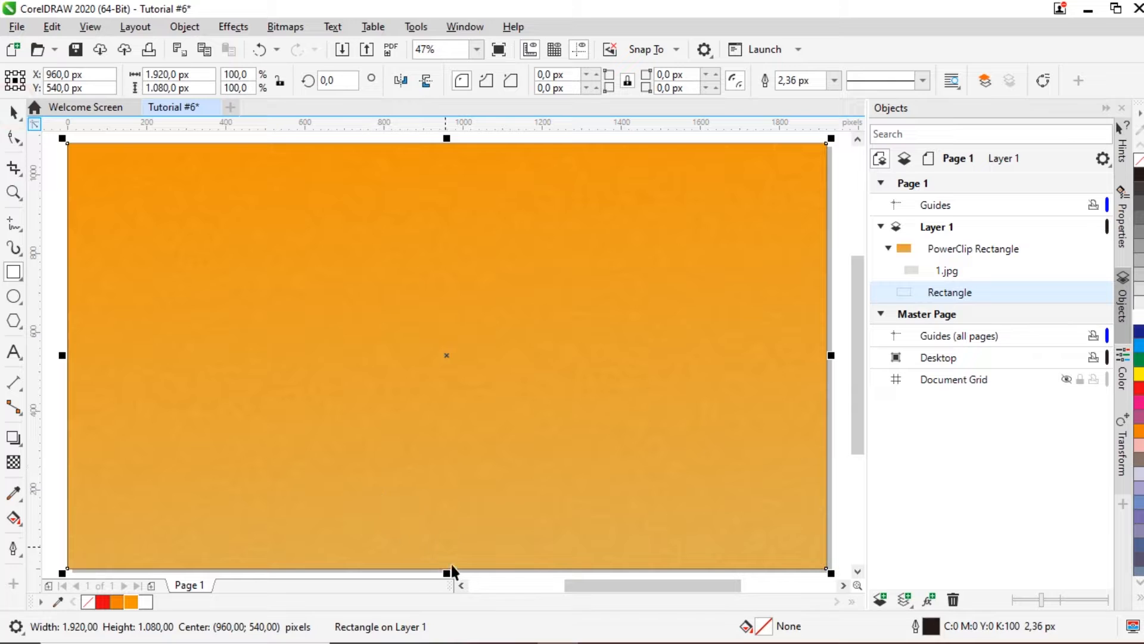
left_click_drag(447, 571, 459, 179)
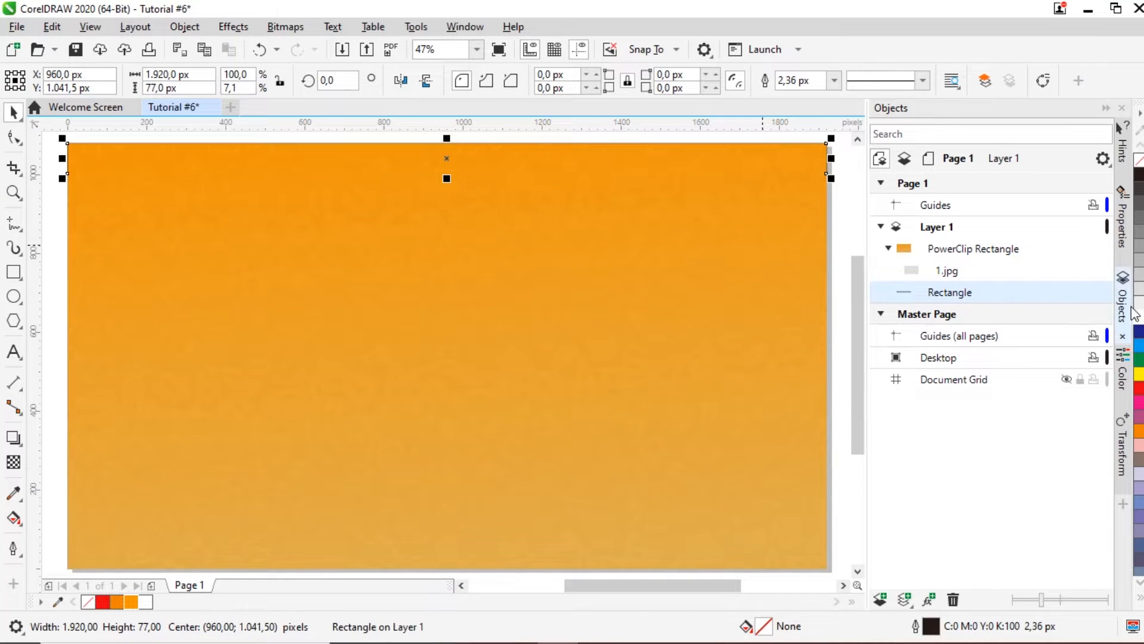
key("shift+Page_Up")
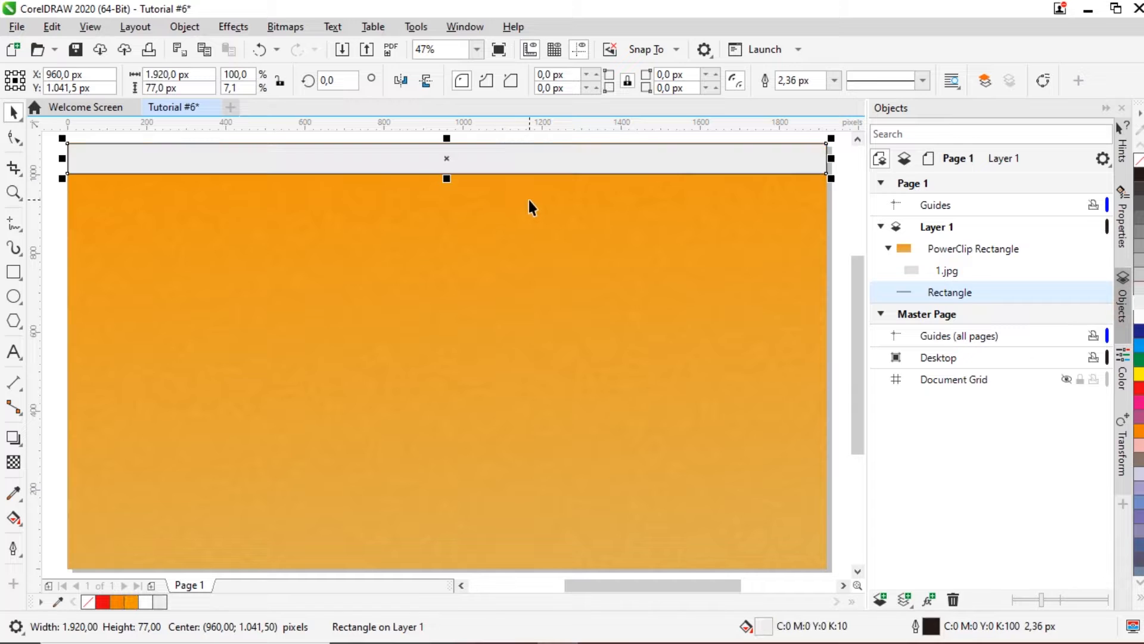
Step: Set the header strip's outline to None
left_click(833, 80)
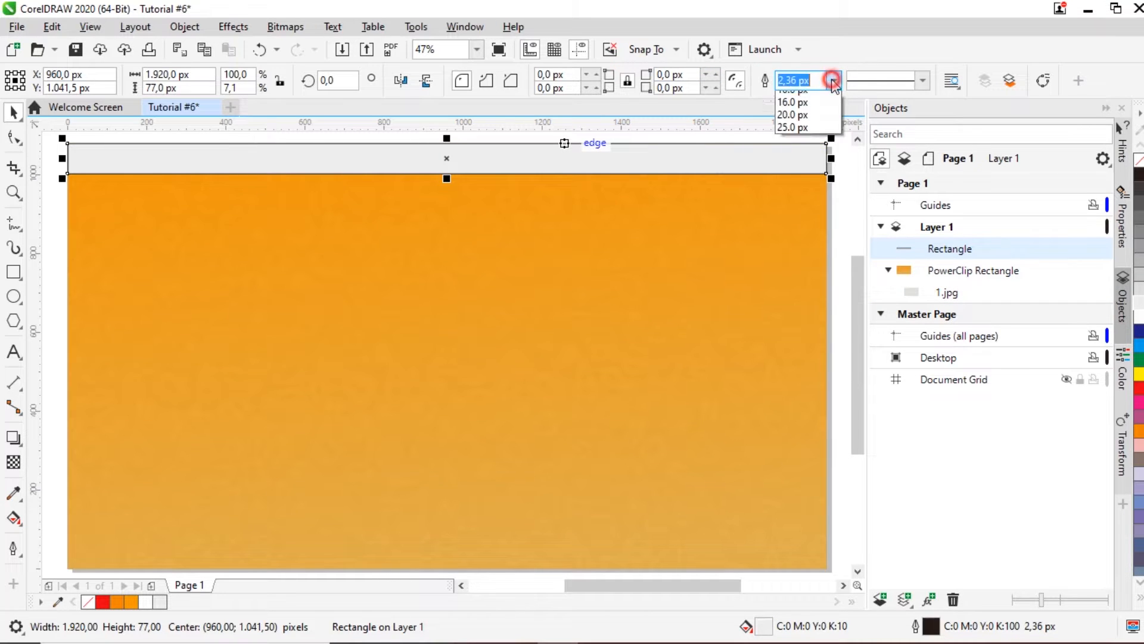
left_click(826, 97)
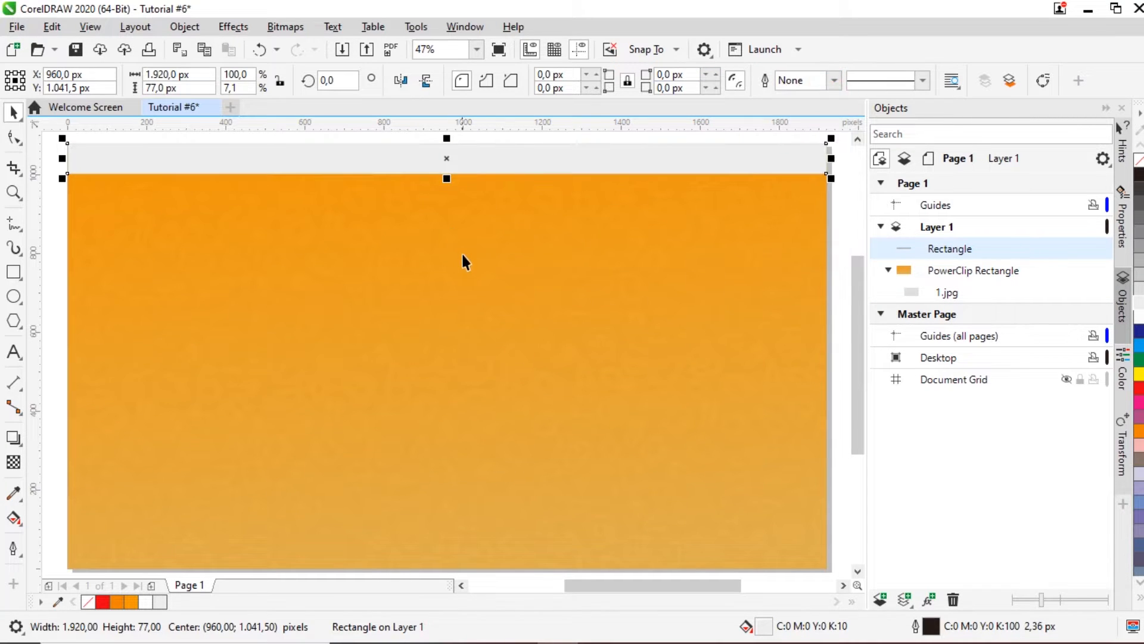
scroll(461, 253, "down", 2)
left_click(438, 191)
scroll(437, 191, "up", 2)
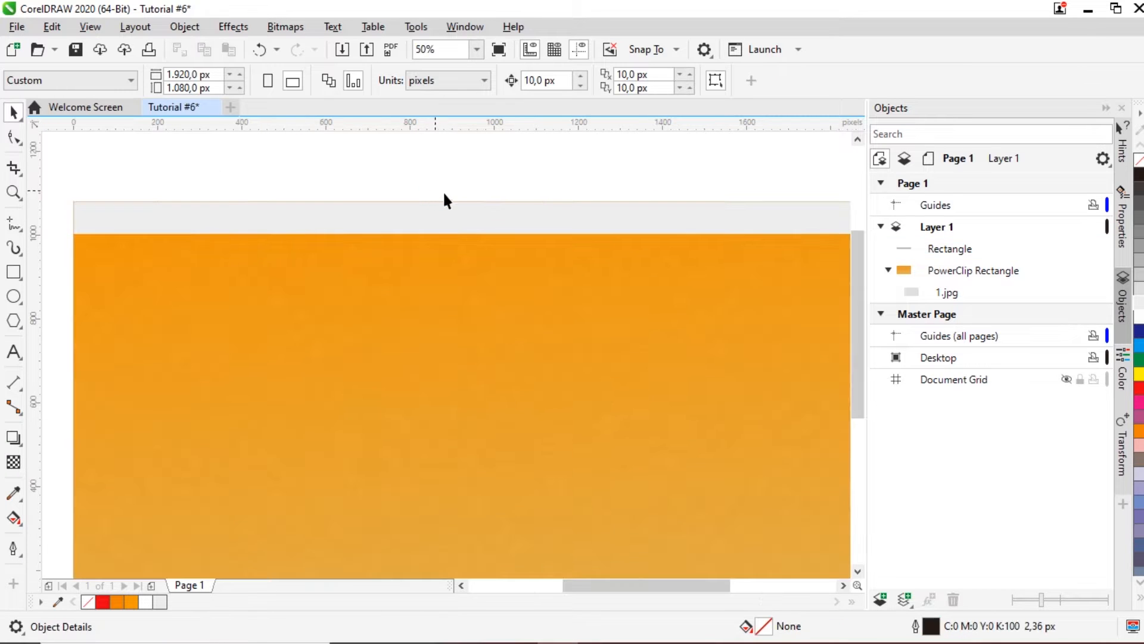
Step: Stretch the grey header strip down to 92 px tall
left_click(476, 215)
scroll(592, 251, "up", 2)
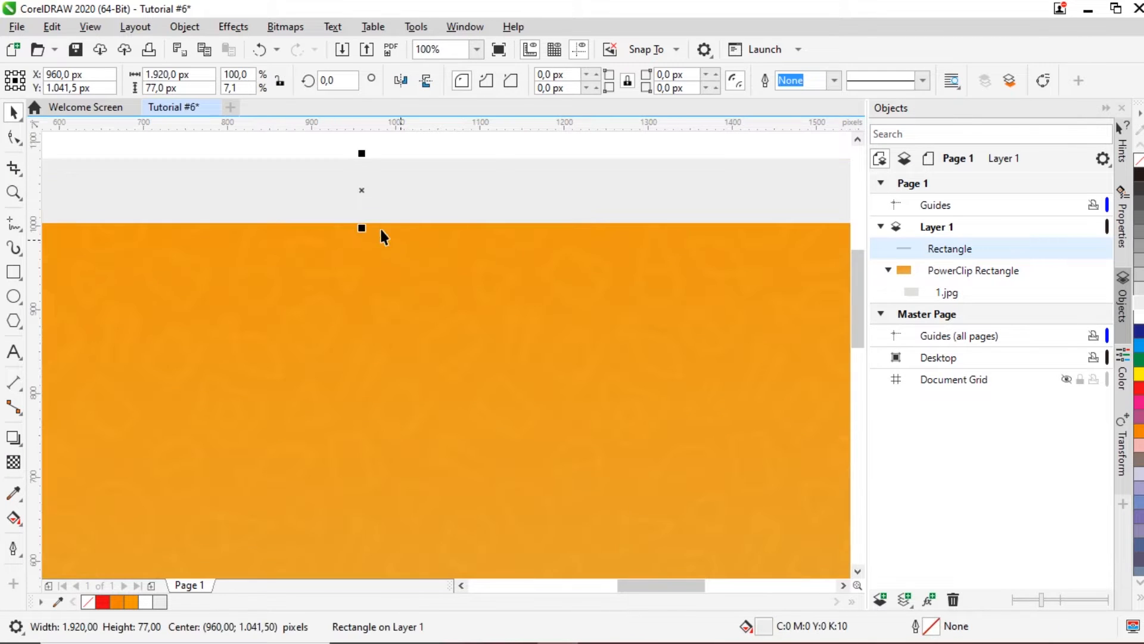
left_click_drag(358, 225, 363, 242)
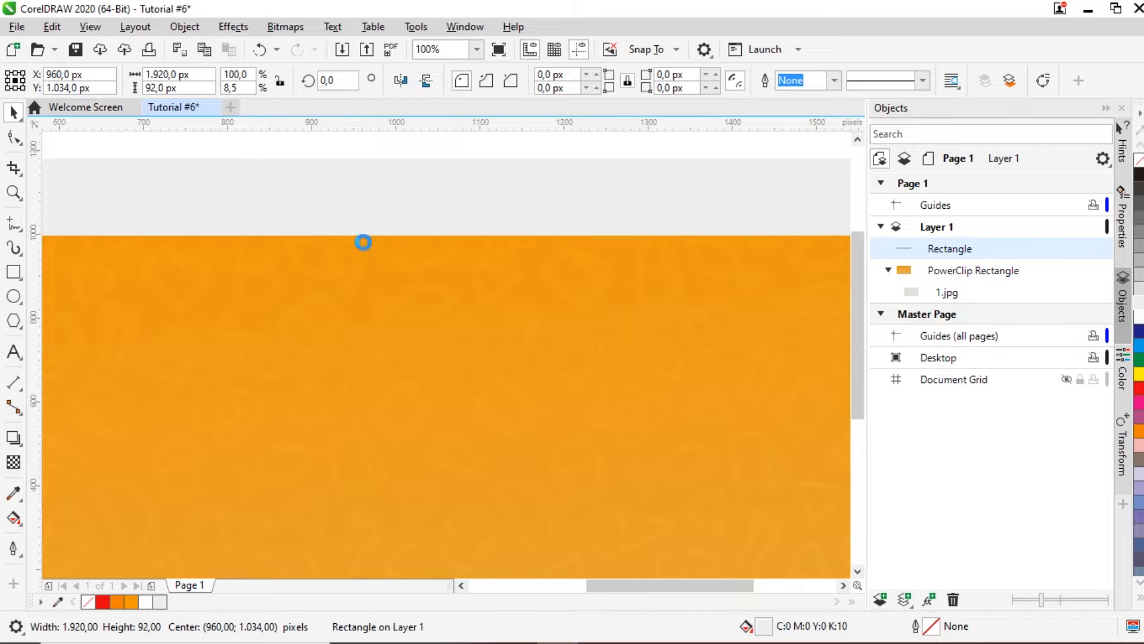
scroll(422, 250, "down", 4)
left_click(693, 255)
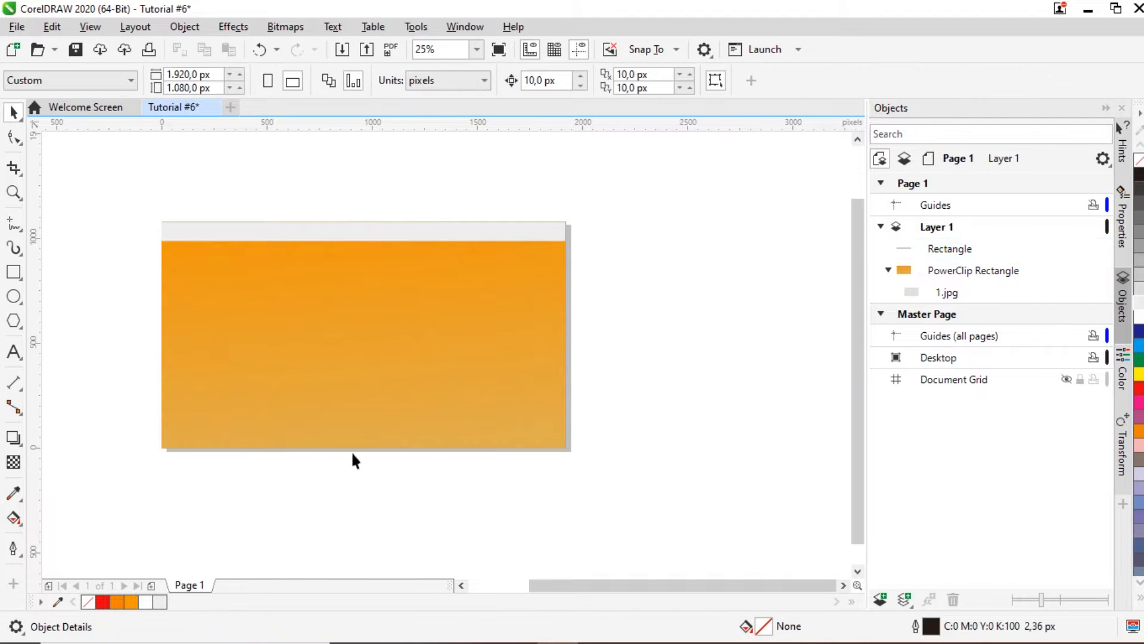
scroll(178, 283, "up", 1)
scroll(173, 183, "down", 1)
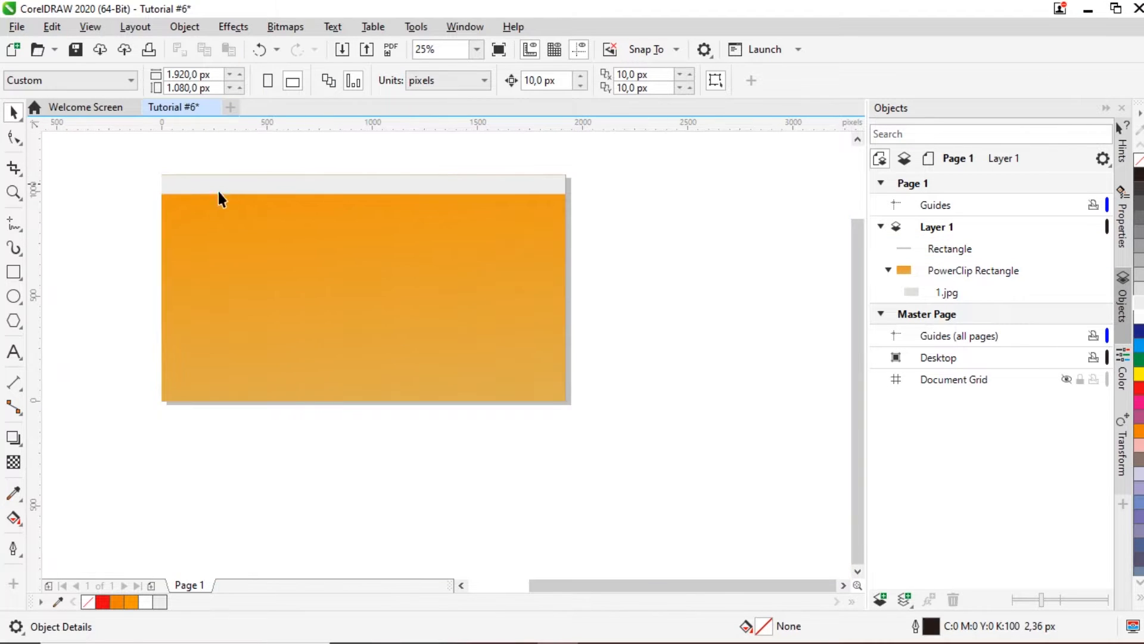
Step: Import burger-png.png and place it on the right half of the page
key("ctrl+i")
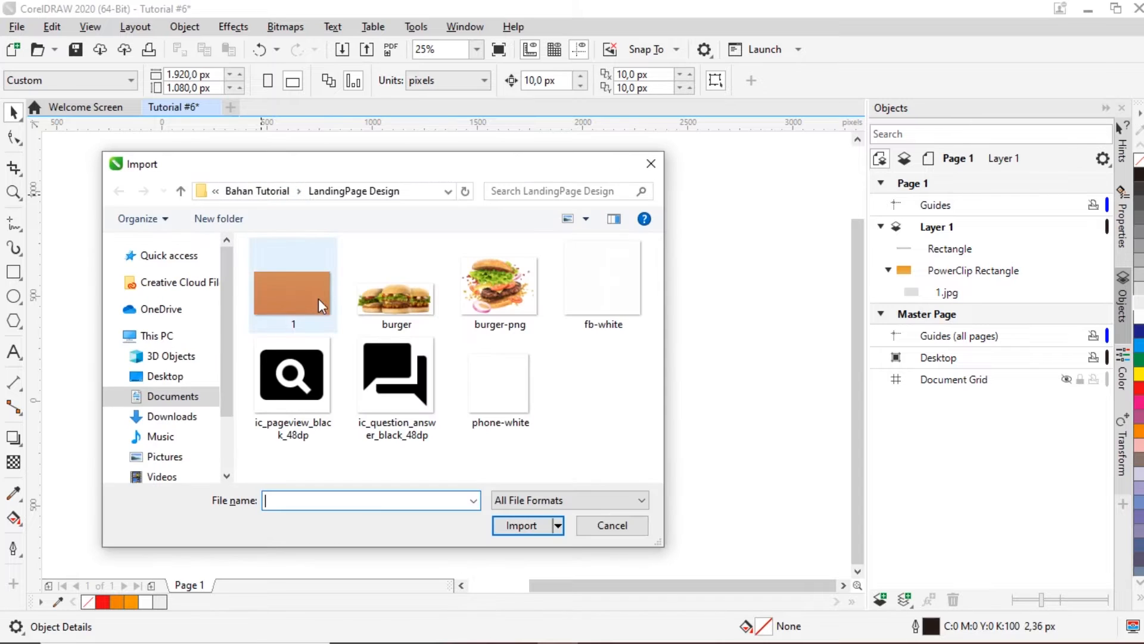
left_click(480, 328)
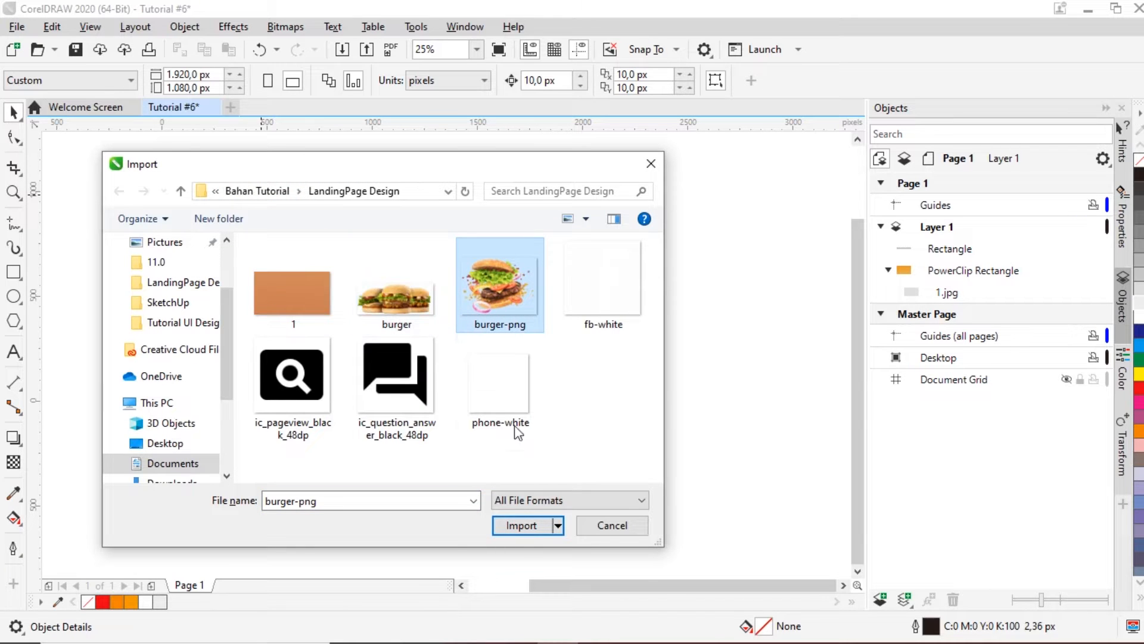
left_click(511, 530)
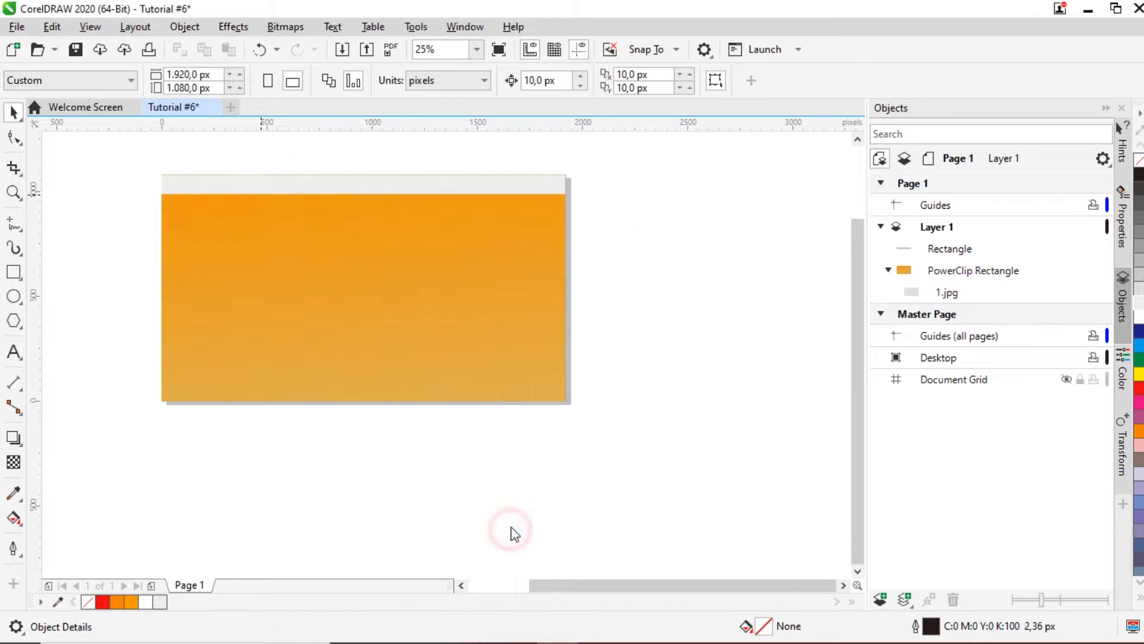
left_click_drag(379, 232, 544, 438)
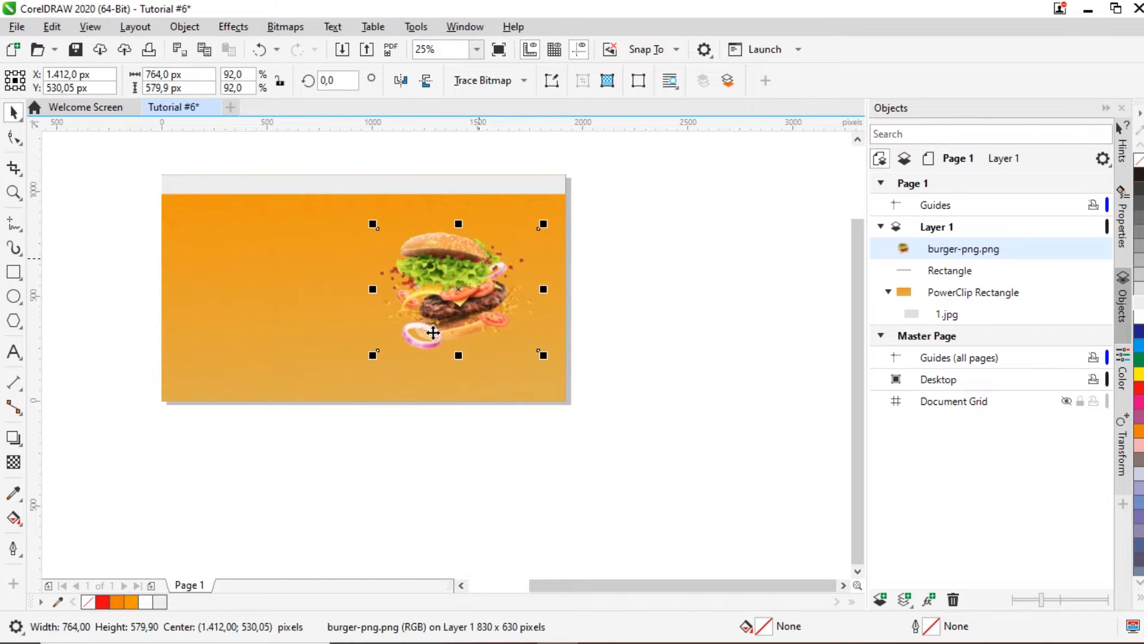
Step: Enlarge the burger image about its centre and nudge it slightly left
left_click_drag(375, 355, 358, 367)
scroll(485, 260, "up", 1)
left_click_drag(469, 275, 453, 275)
scroll(452, 274, "down", 1)
left_click_drag(337, 373, 336, 374)
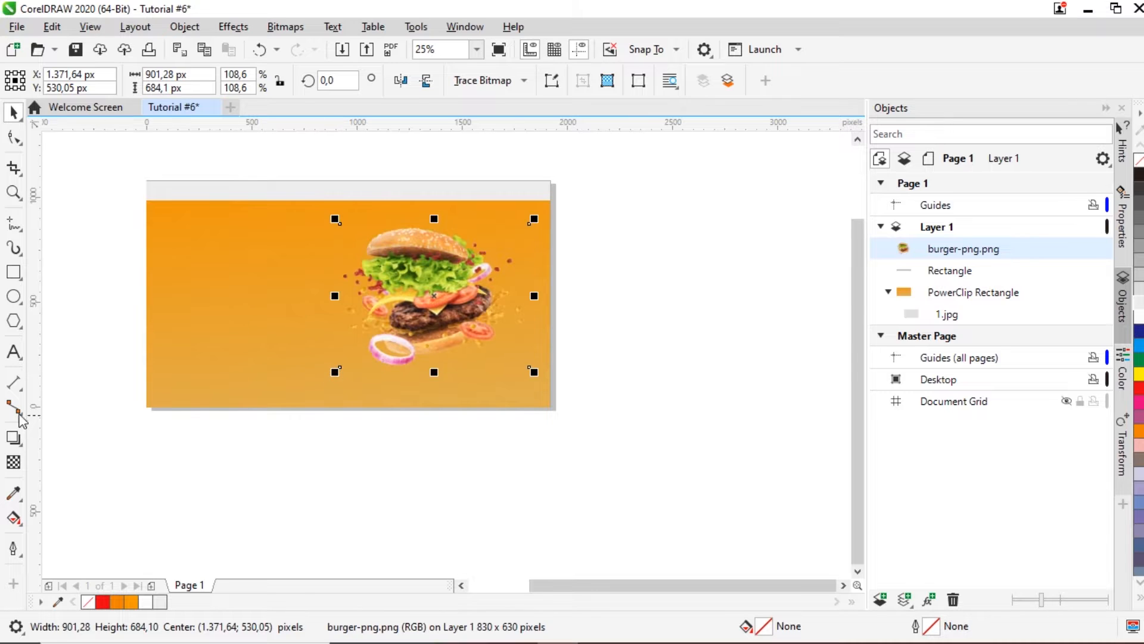
Step: Give the burger a Multiply drop shadow with opacity lowered to 33 and feather 15
left_click(15, 439)
left_click_drag(342, 227, 528, 298)
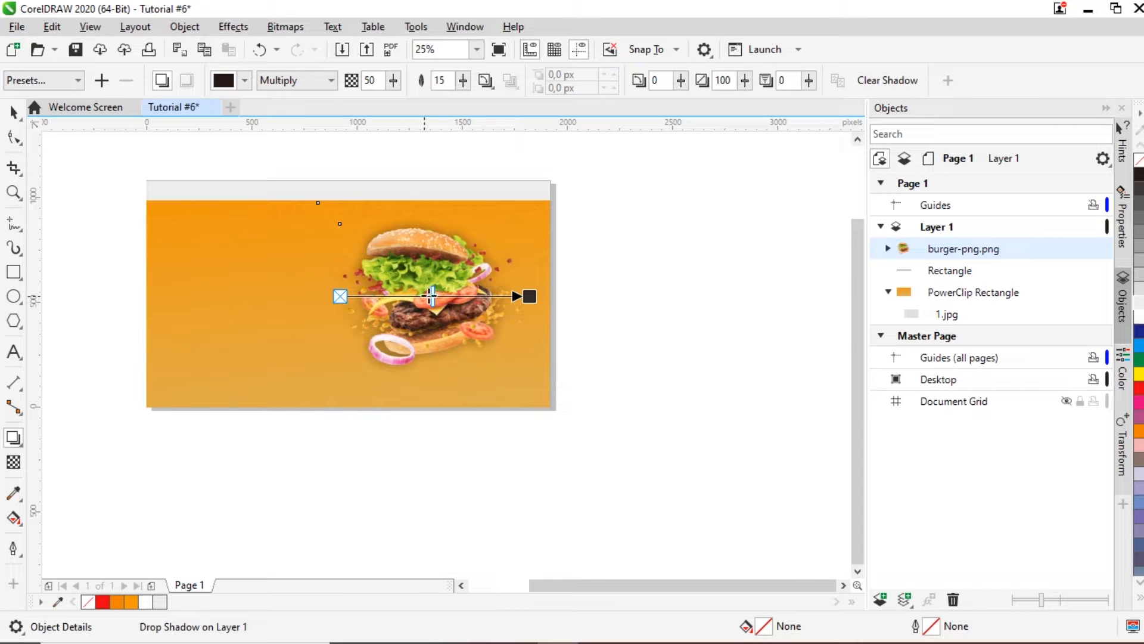
left_click_drag(434, 296, 404, 298)
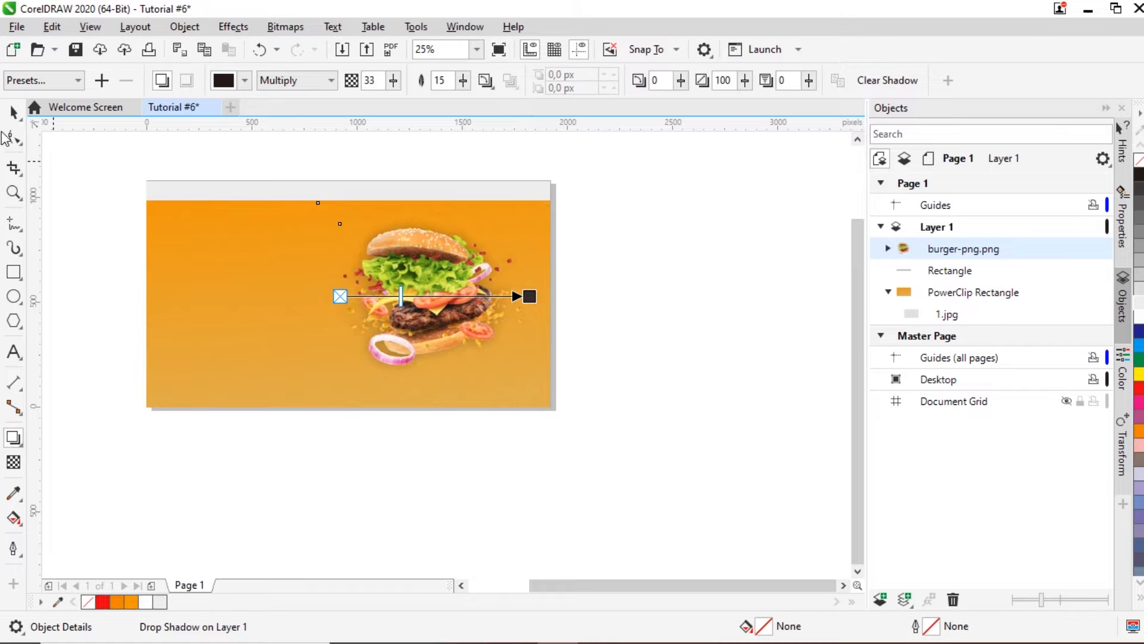
left_click(15, 112)
left_click(117, 206)
scroll(77, 220, "down", 2)
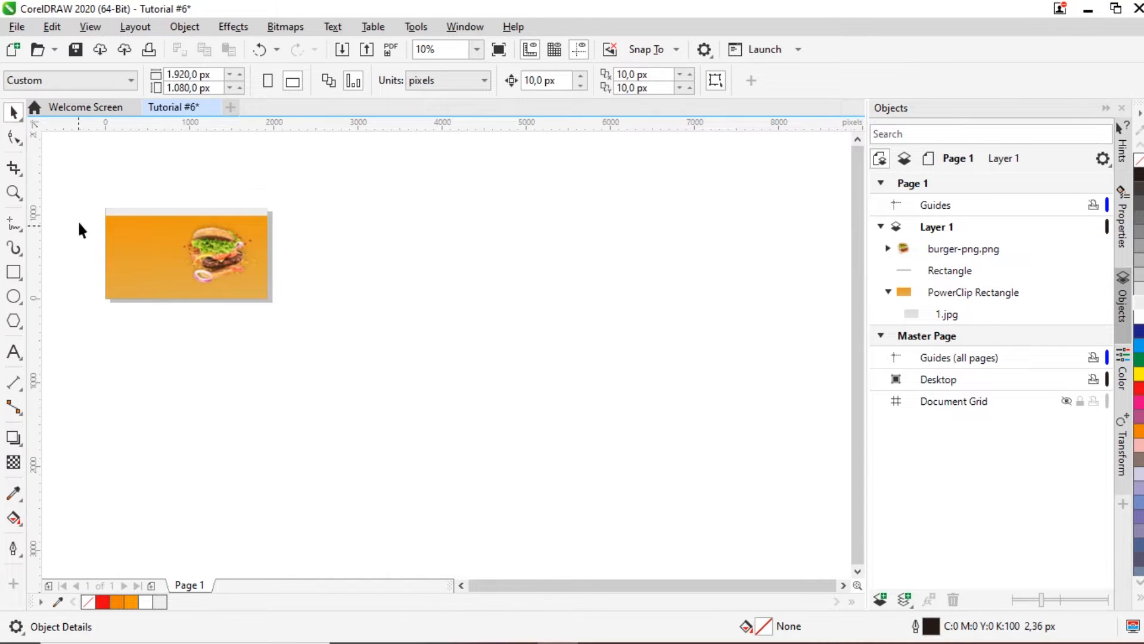
scroll(105, 223, "up", 4)
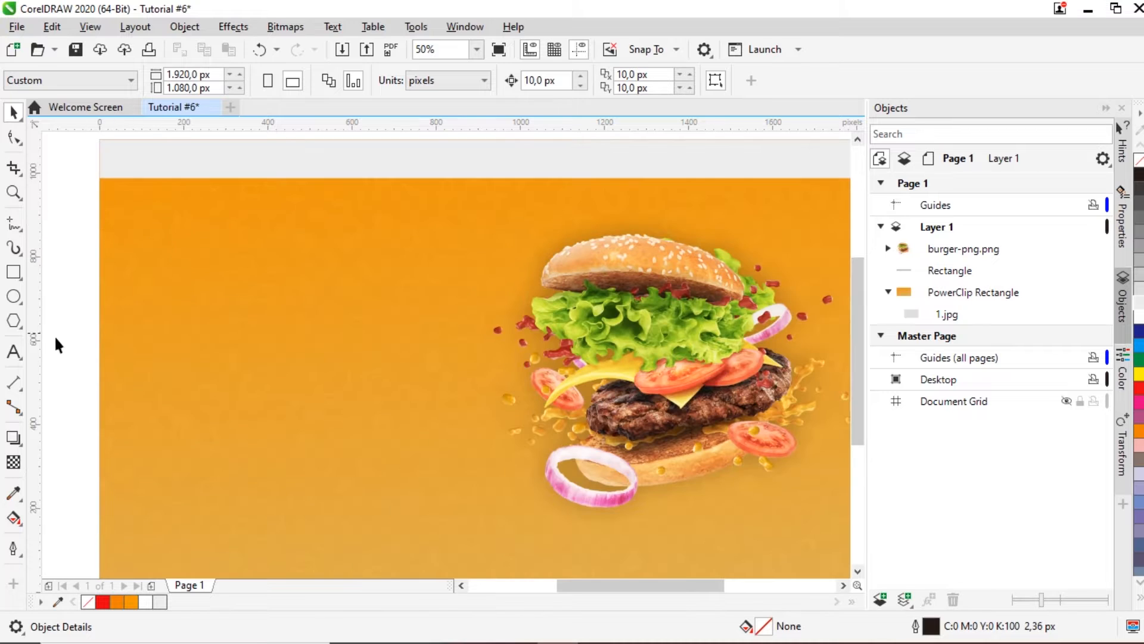
left_click(14, 351)
Step: Add 'Lamandau' in white Oh Chewy on the left of the page
left_click(205, 338)
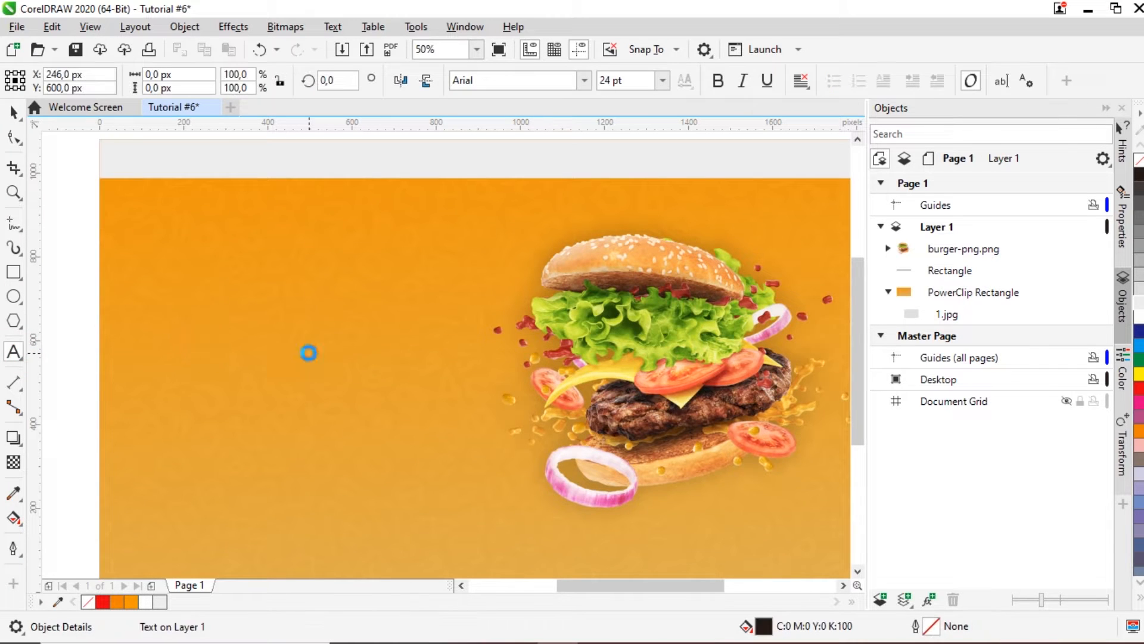
type("Lamandau")
left_click(13, 112)
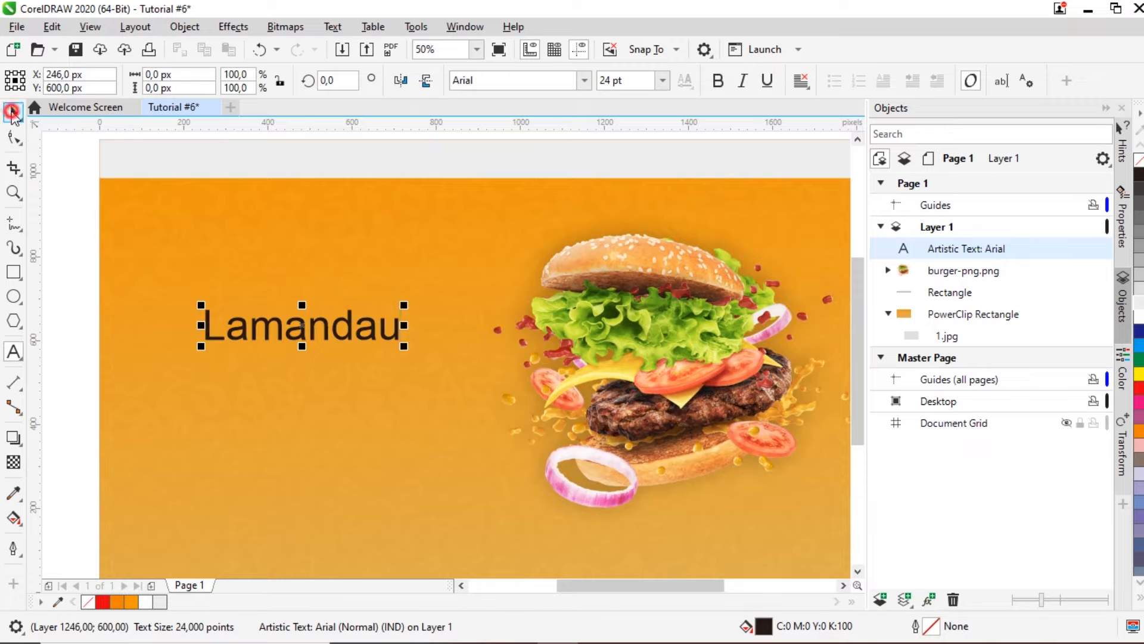
left_click(588, 84)
left_click(556, 154)
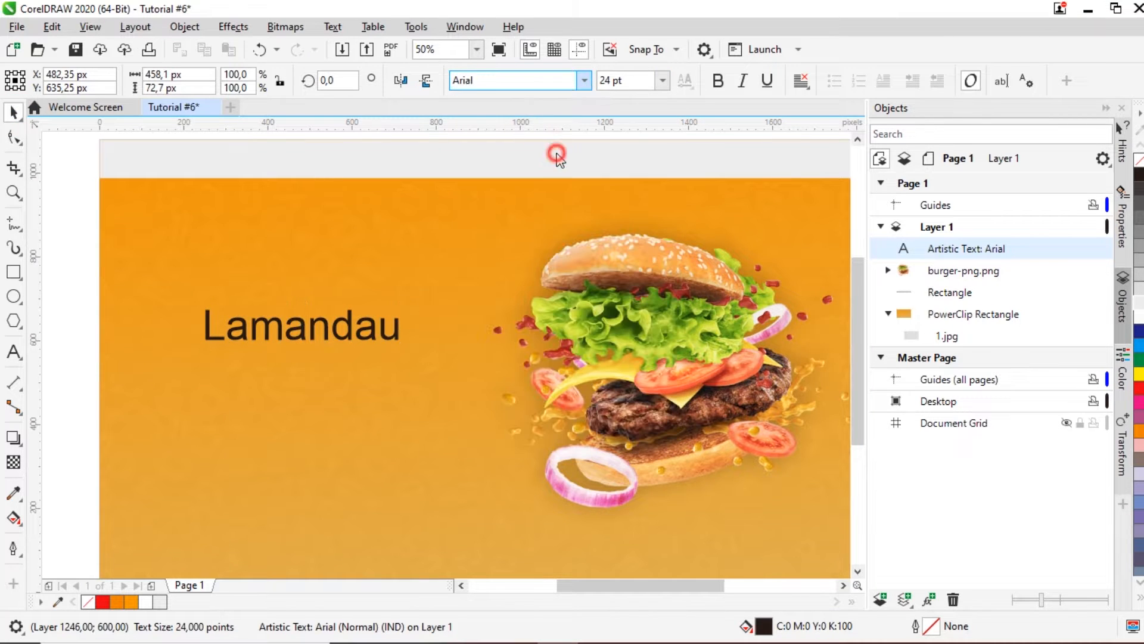
left_click_drag(363, 305, 390, 293)
left_click(1139, 316)
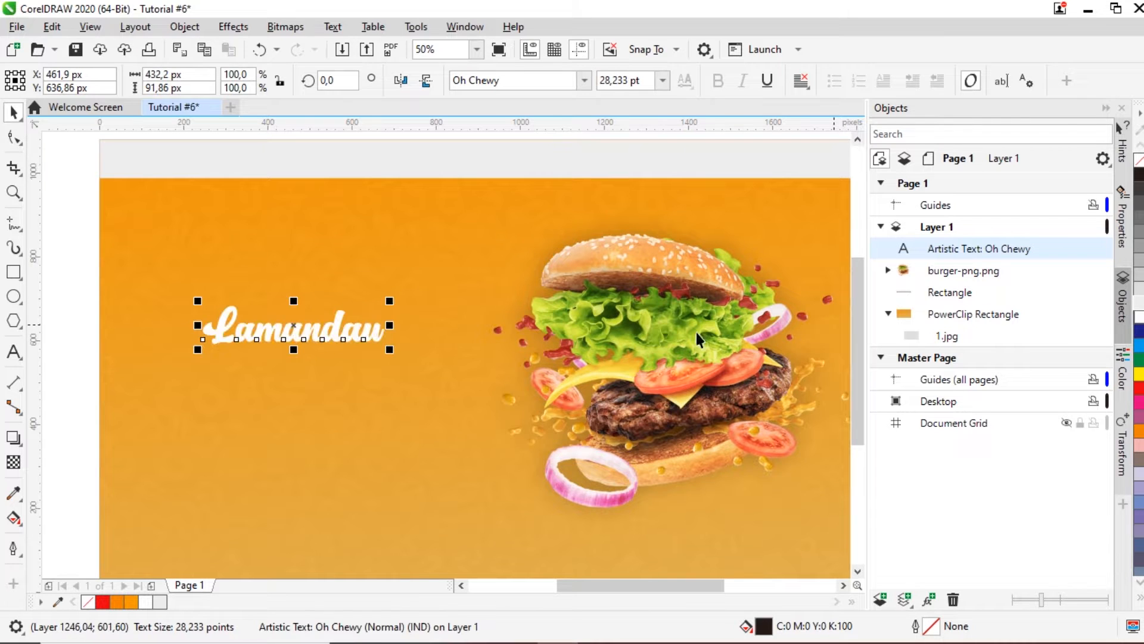
Step: Duplicate the title below, change the copy to 'Burger' and enlarge it to 75.472 pt
key("ctrl+c")
key("ctrl+v")
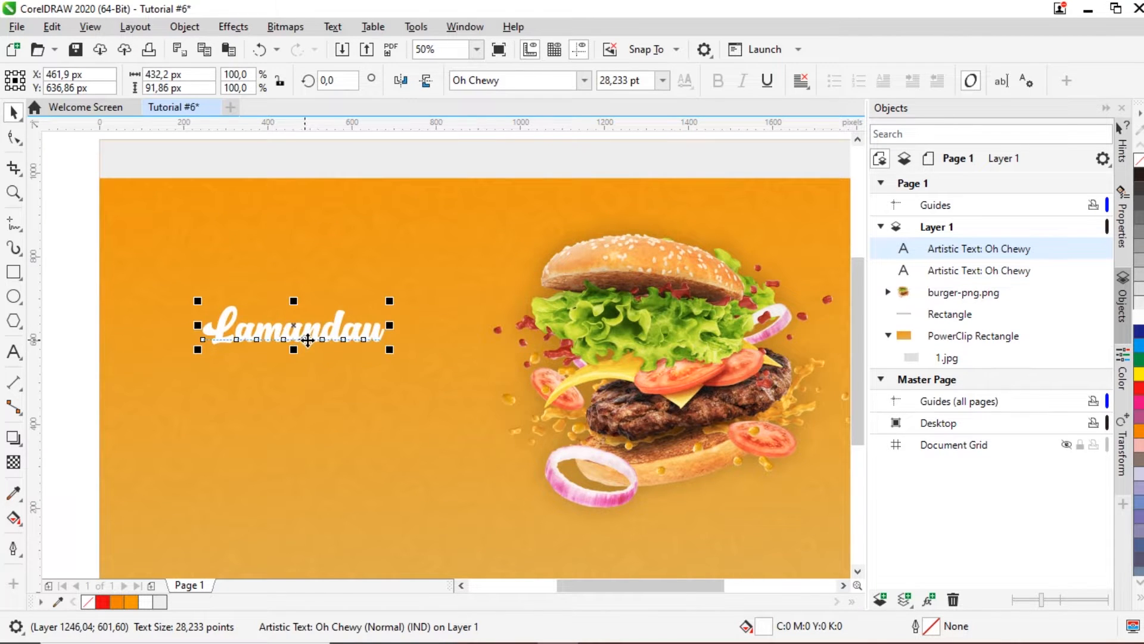
left_click_drag(307, 340, 307, 428)
double_click(307, 428)
key("ctrl+a")
type("Burger")
left_click(14, 112)
left_click_drag(324, 445, 396, 411)
Step: Arrange the 28.233 pt 'Lamandau' so it overlaps the top of 'Burger'
scroll(366, 393, "down", 1)
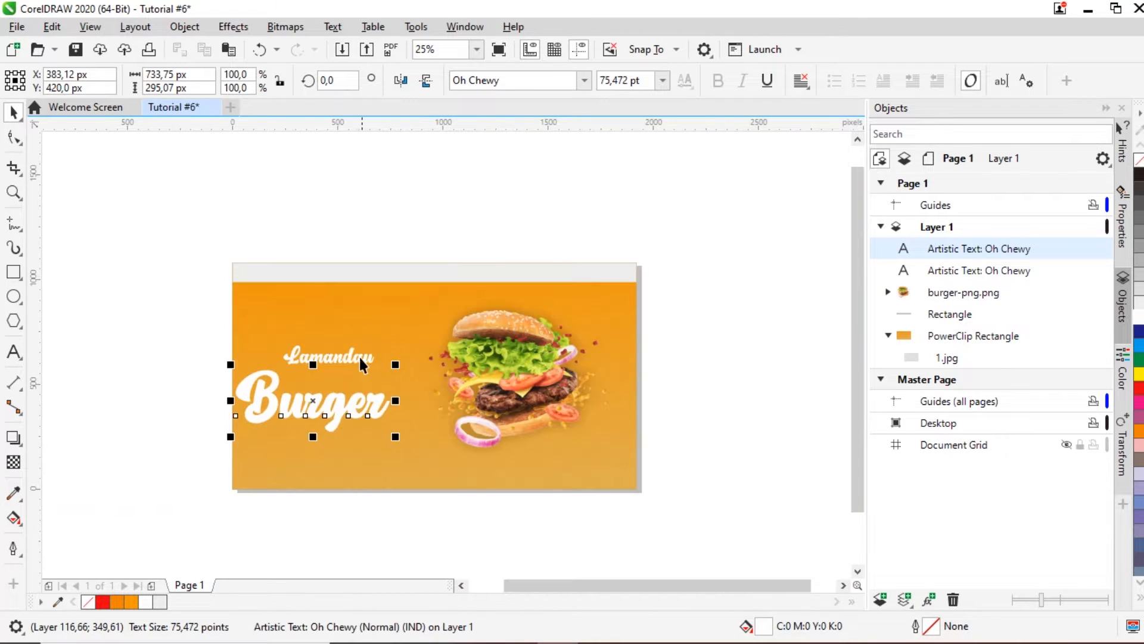
left_click(344, 357)
left_click_drag(343, 357, 397, 337)
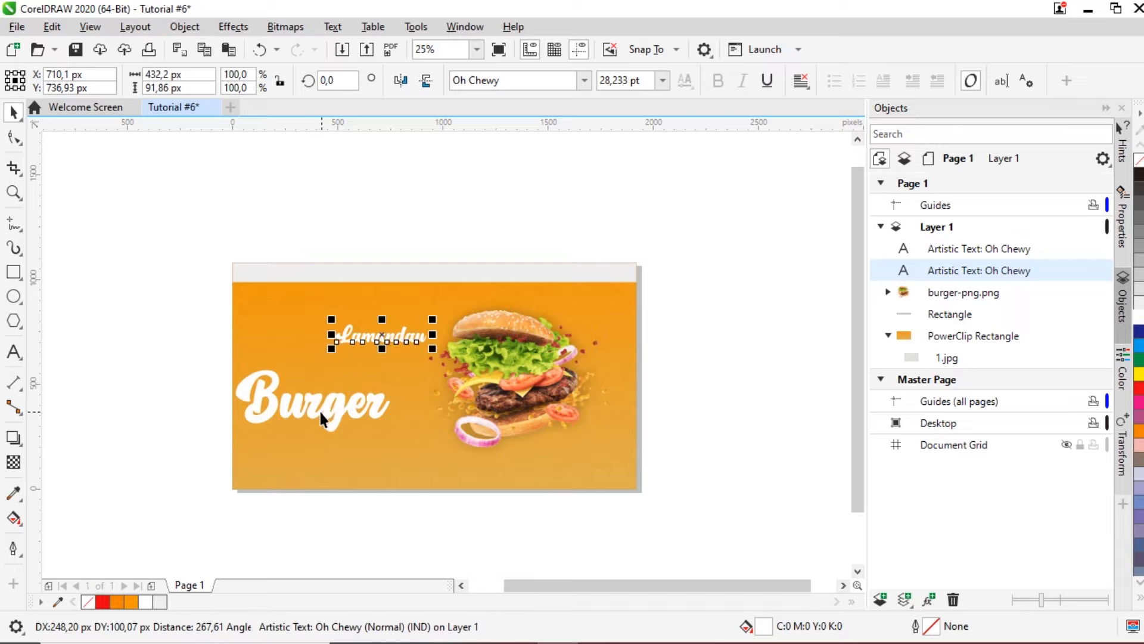
left_click(320, 410)
left_click_drag(325, 391, 334, 374)
scroll(298, 362, "up", 1)
left_click_drag(417, 314, 349, 352)
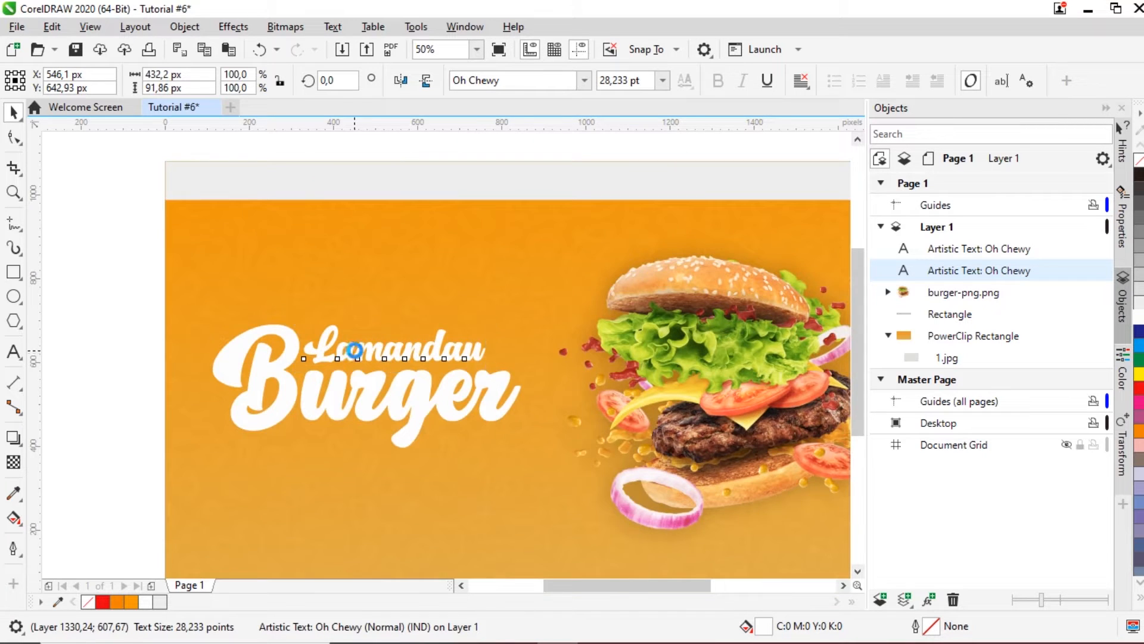
scroll(354, 351, "down", 1)
left_click(221, 327)
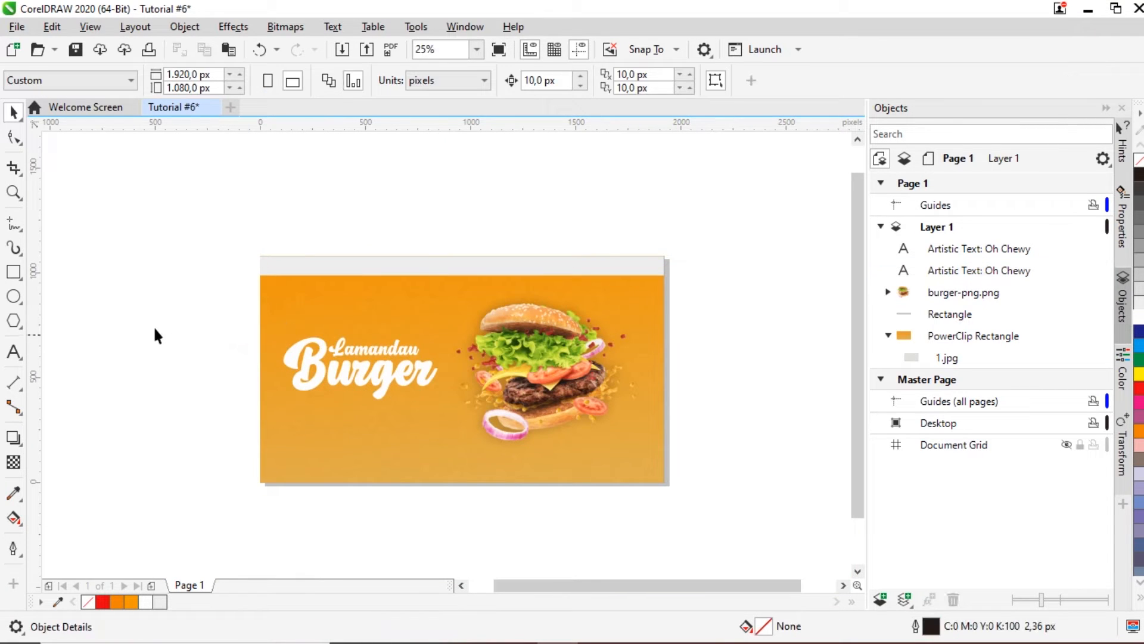
left_click_drag(396, 398, 461, 417)
scroll(380, 367, "up", 1)
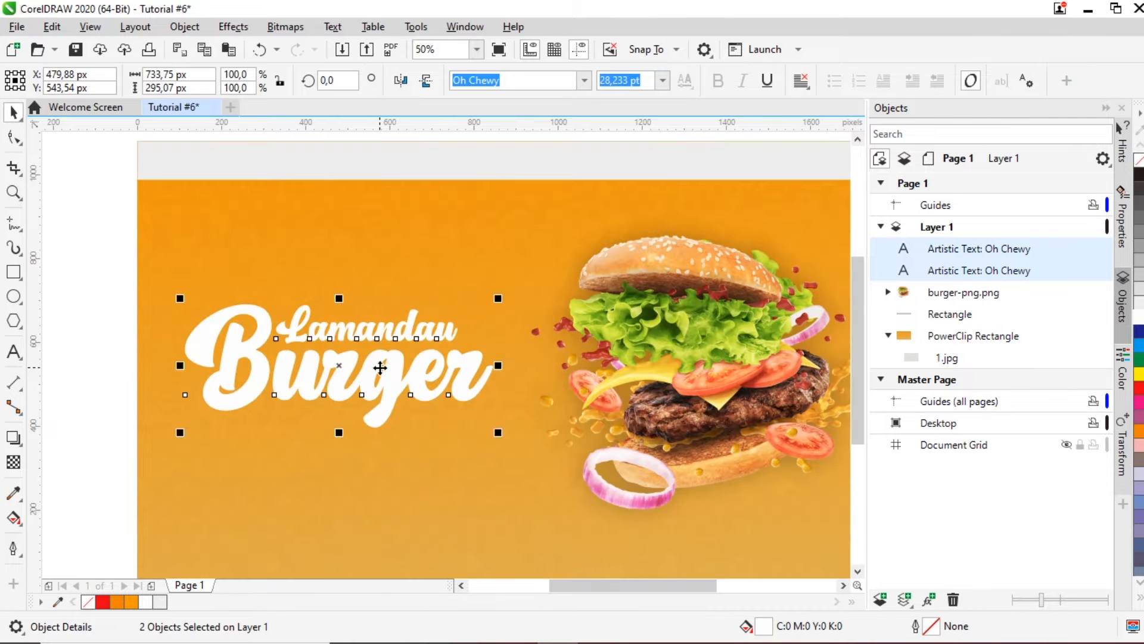
left_click_drag(380, 367, 372, 367)
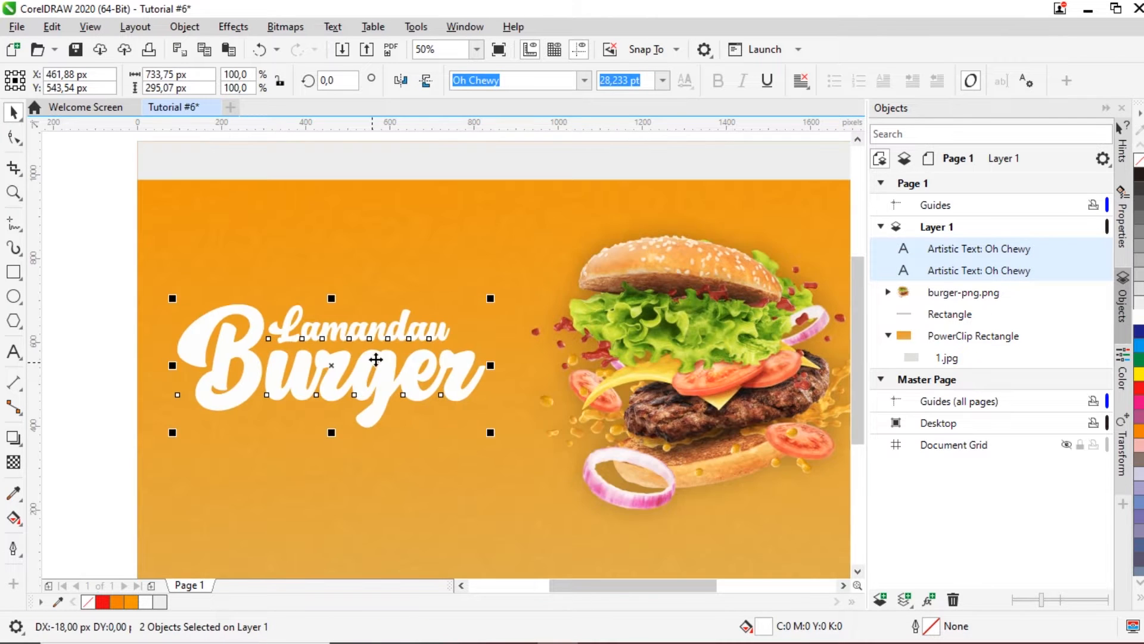
scroll(451, 356, "down", 1)
left_click(581, 358)
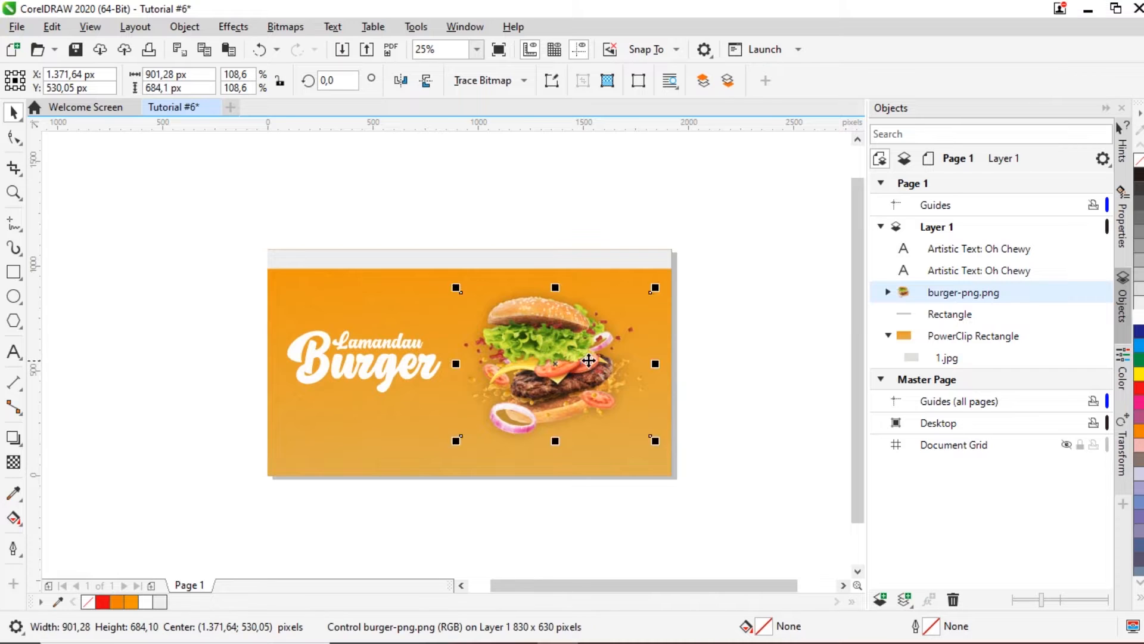
scroll(544, 335, "up", 1)
left_click_drag(329, 220, 336, 227)
left_click_drag(474, 320, 496, 319)
scroll(507, 320, "down", 1)
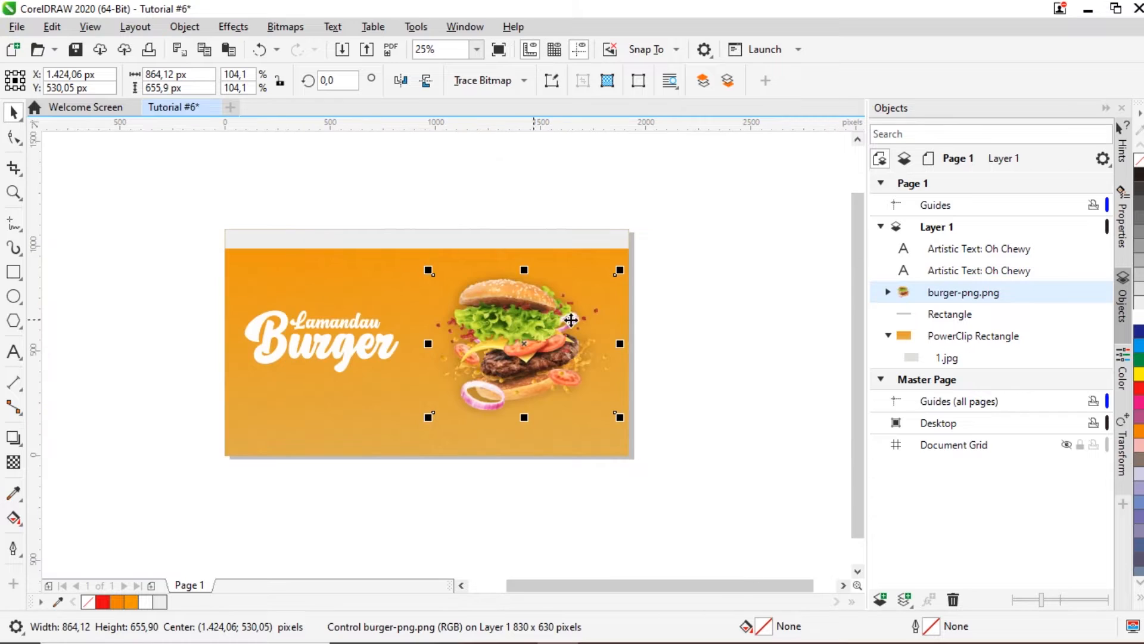
left_click(725, 317)
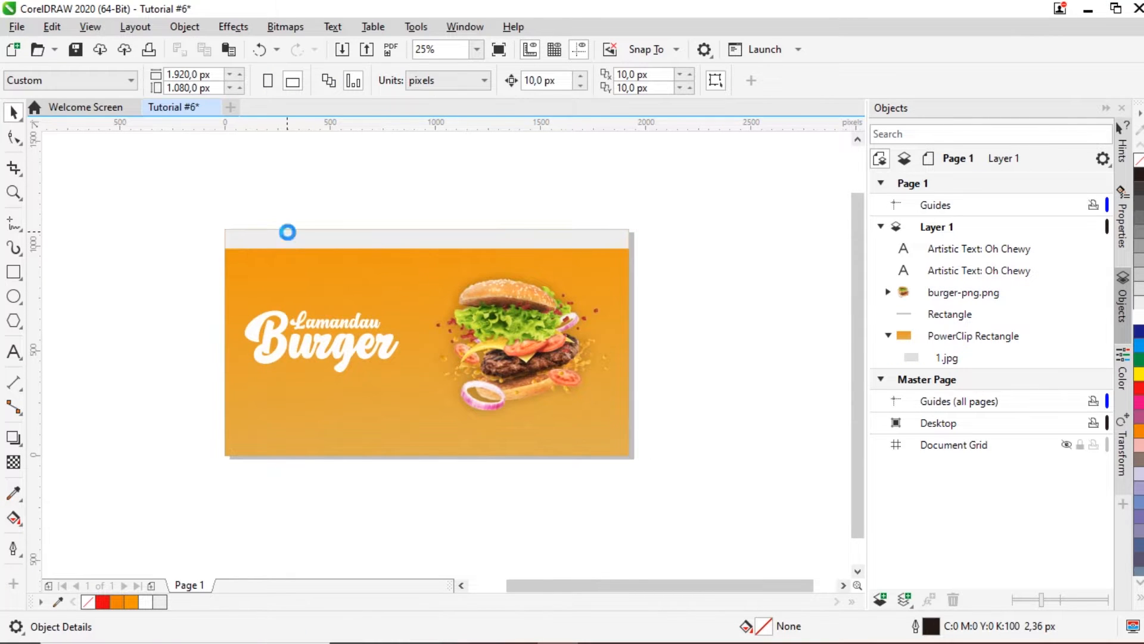
scroll(289, 235, "up", 1)
scroll(292, 235, "down", 1)
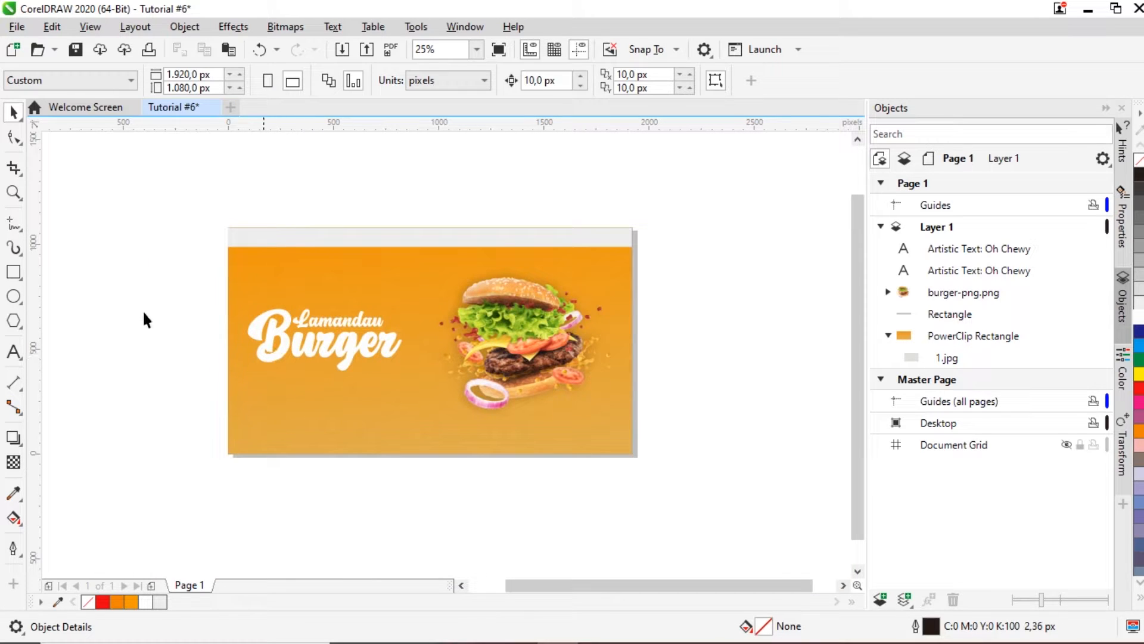
scroll(309, 231, "up", 1)
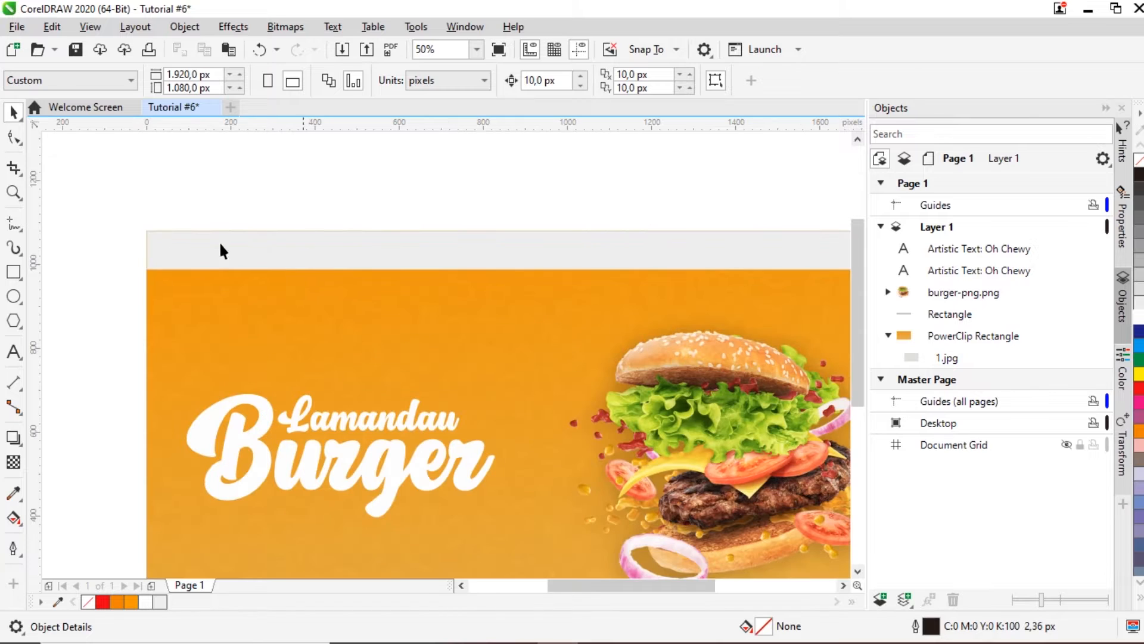
scroll(427, 263, "down", 1)
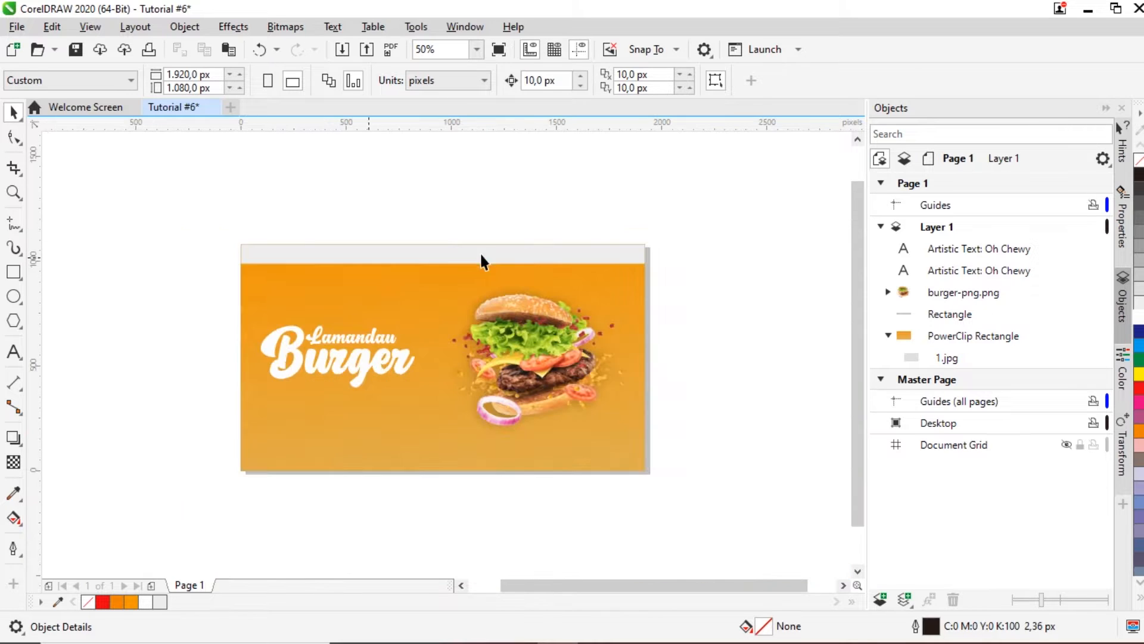
scroll(633, 235, "up", 1)
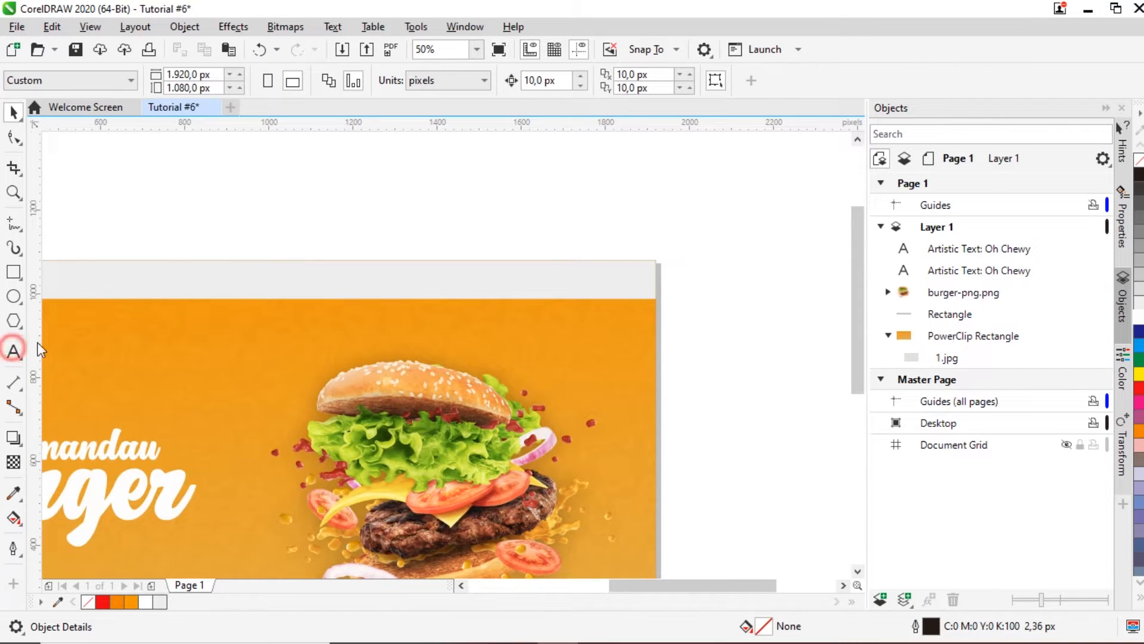
Step: Add the text 'Login/Register' in the Fredoka One font
left_click(14, 352)
left_click(354, 223)
type("L")
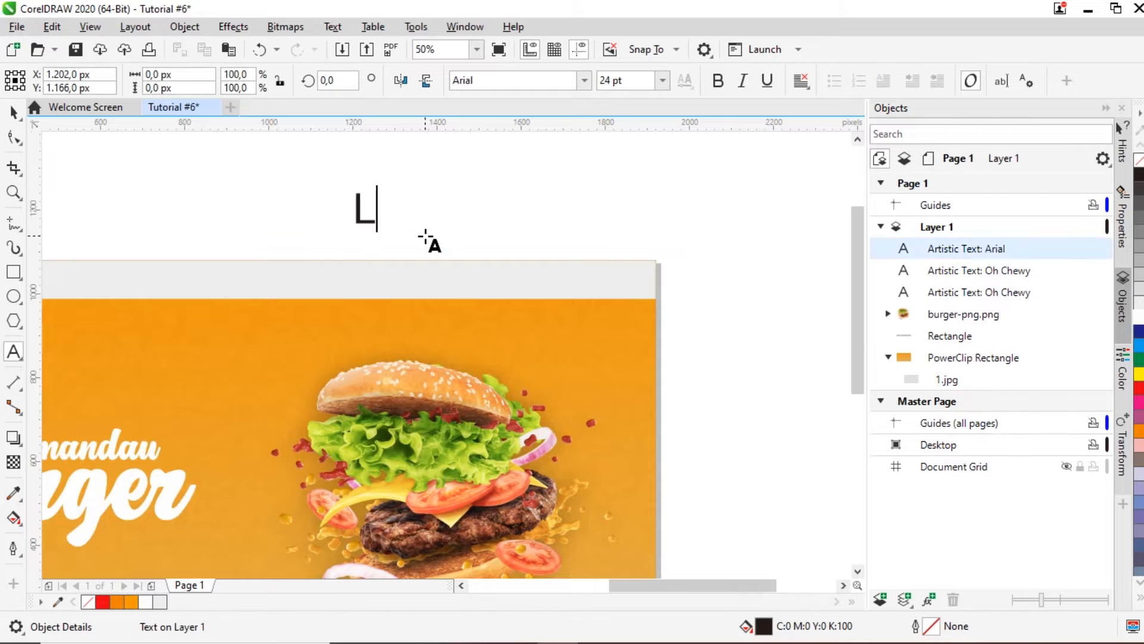
type("ogin/Register")
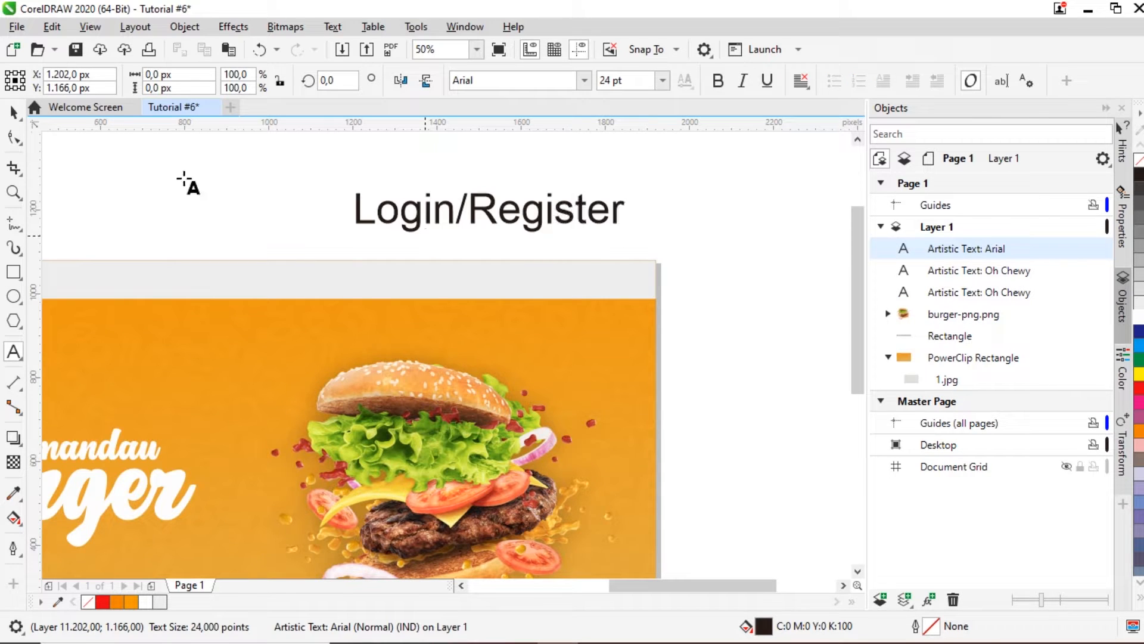
left_click(13, 112)
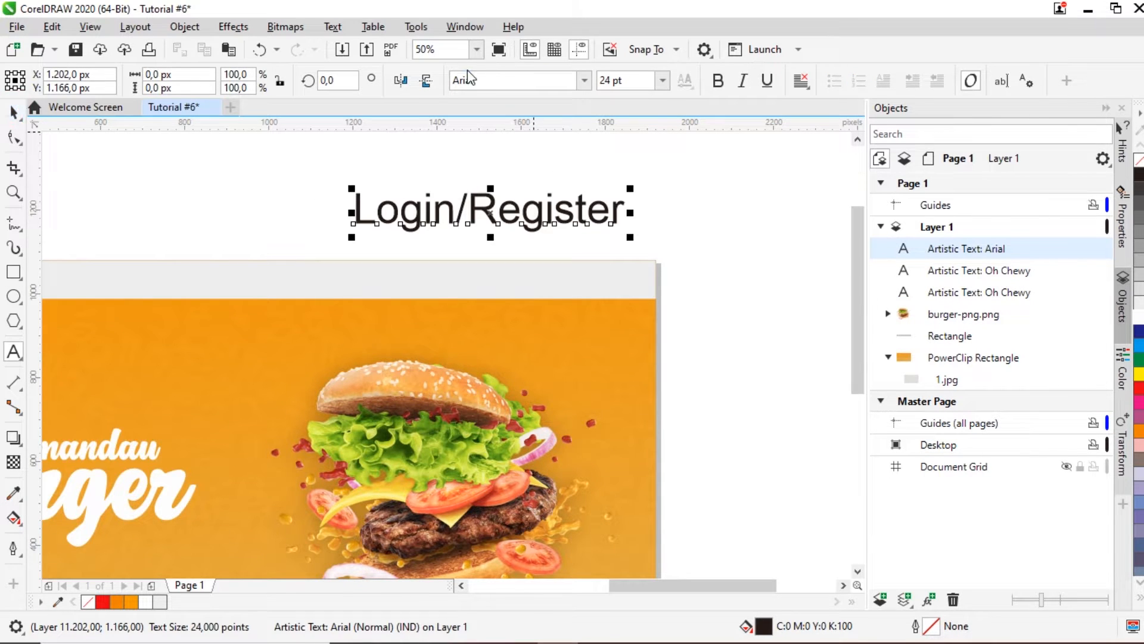
left_click(582, 81)
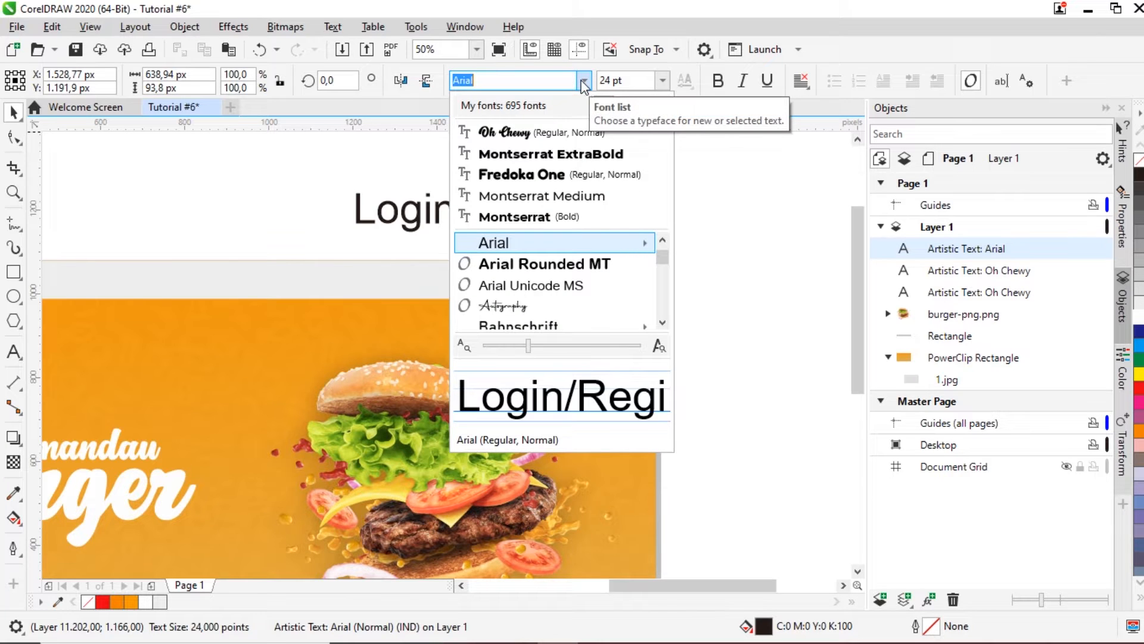
left_click(567, 174)
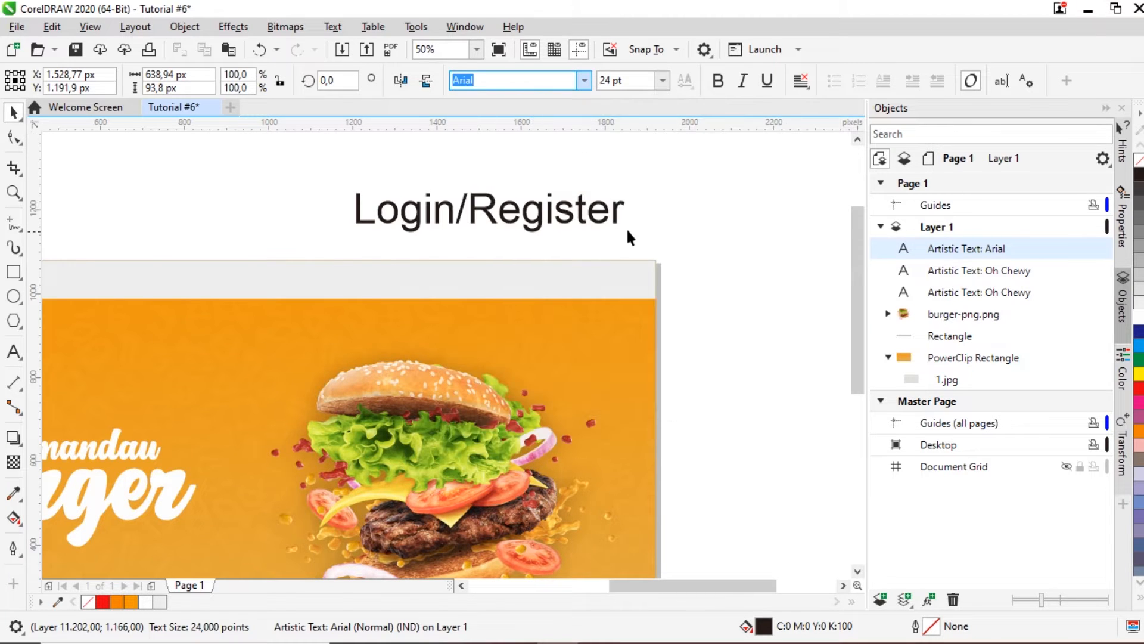
Step: Shrink 'Login/Register' to 7.302 pt, move it onto the grey header and colour it orange
left_click_drag(658, 185, 590, 212)
left_click_drag(419, 237, 579, 284)
left_click(715, 269)
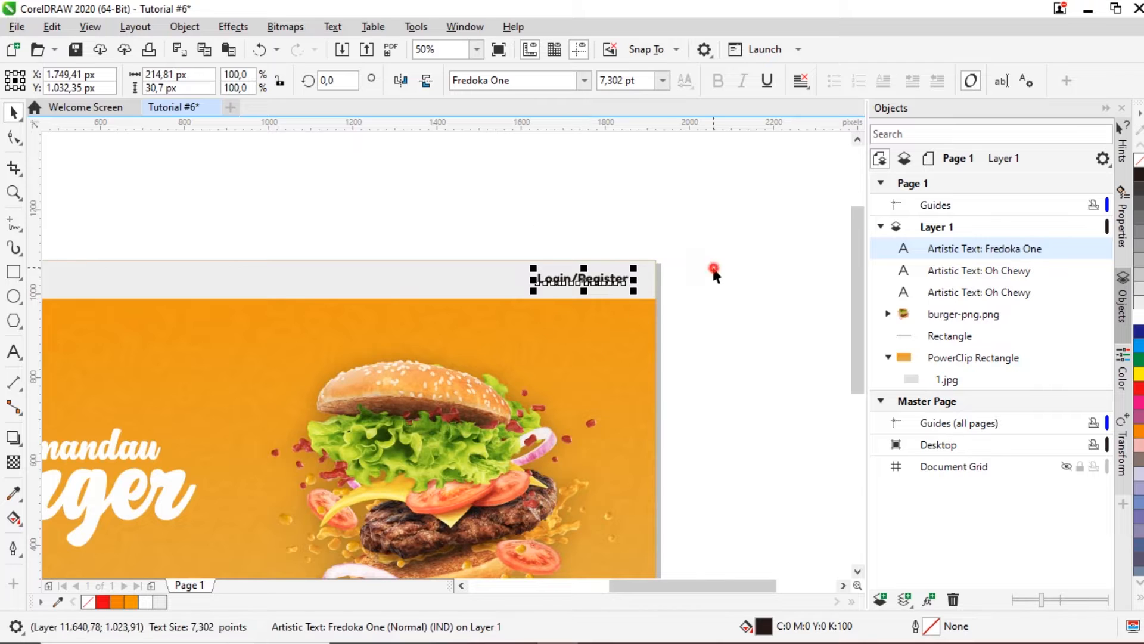
left_click(604, 280)
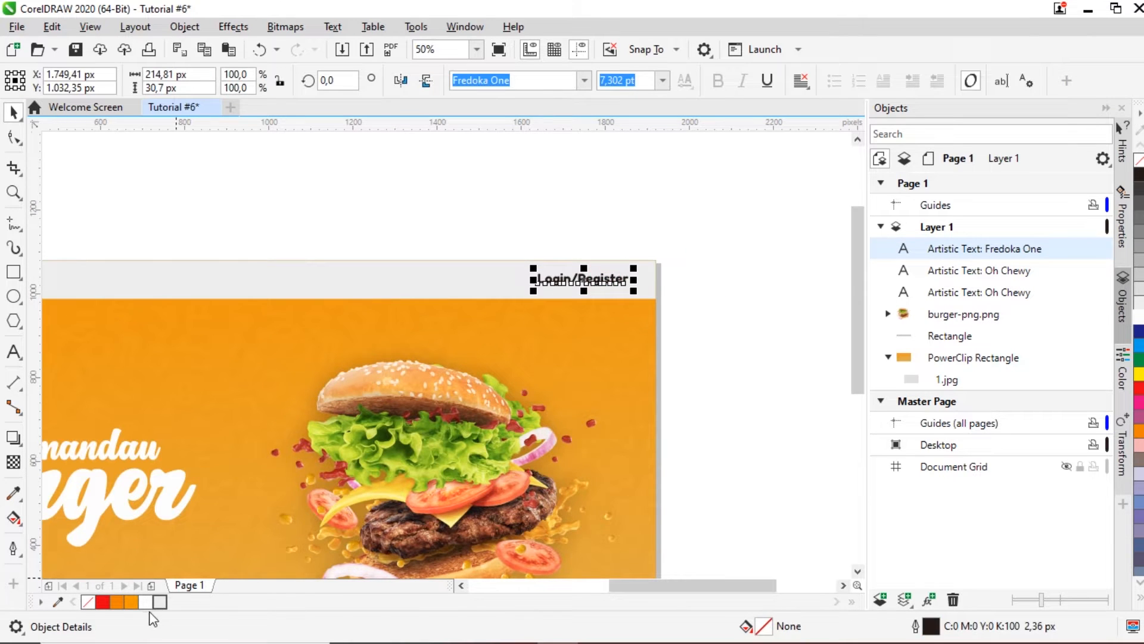
left_click(117, 602)
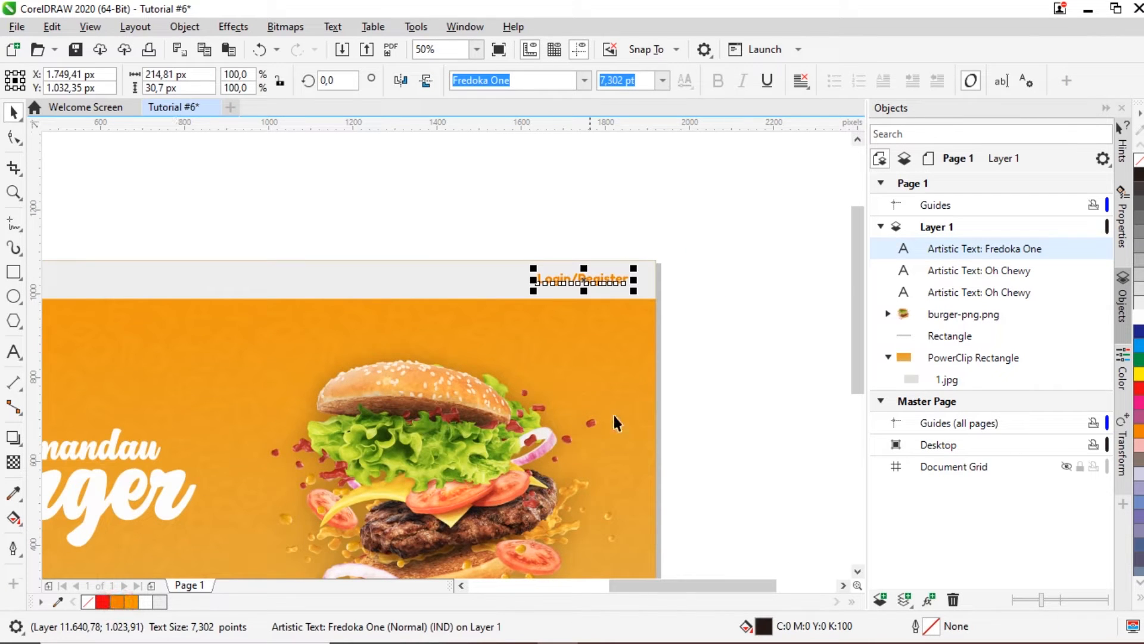
left_click(793, 374)
Step: Nudge 'Login/Register' slightly right to the header's right end
scroll(628, 276, "down", 2)
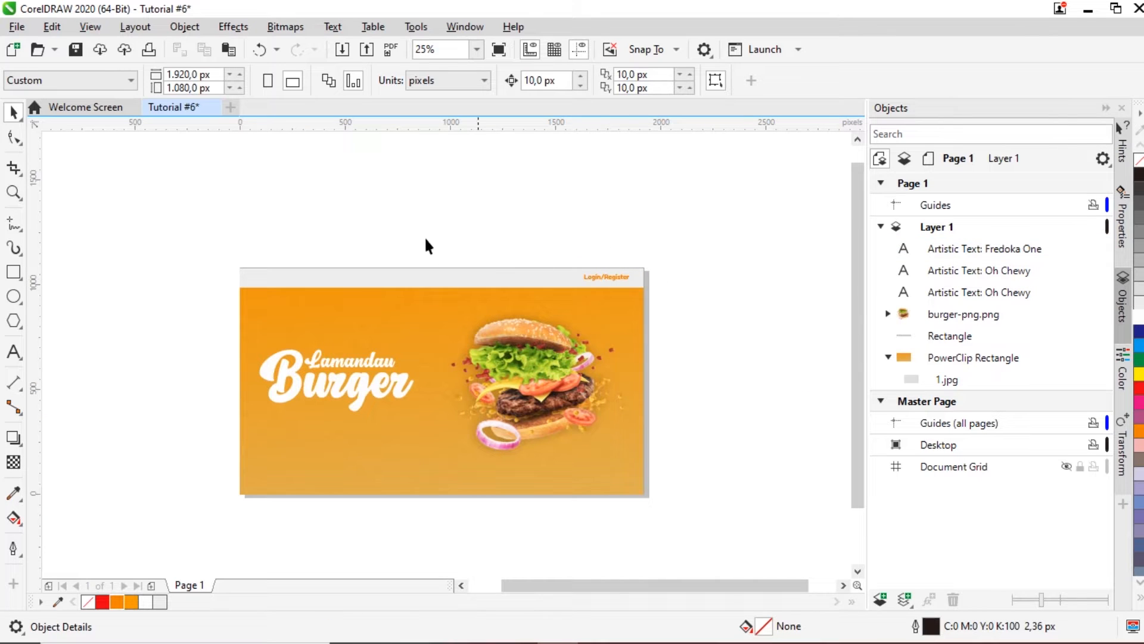
scroll(601, 262, "up", 2)
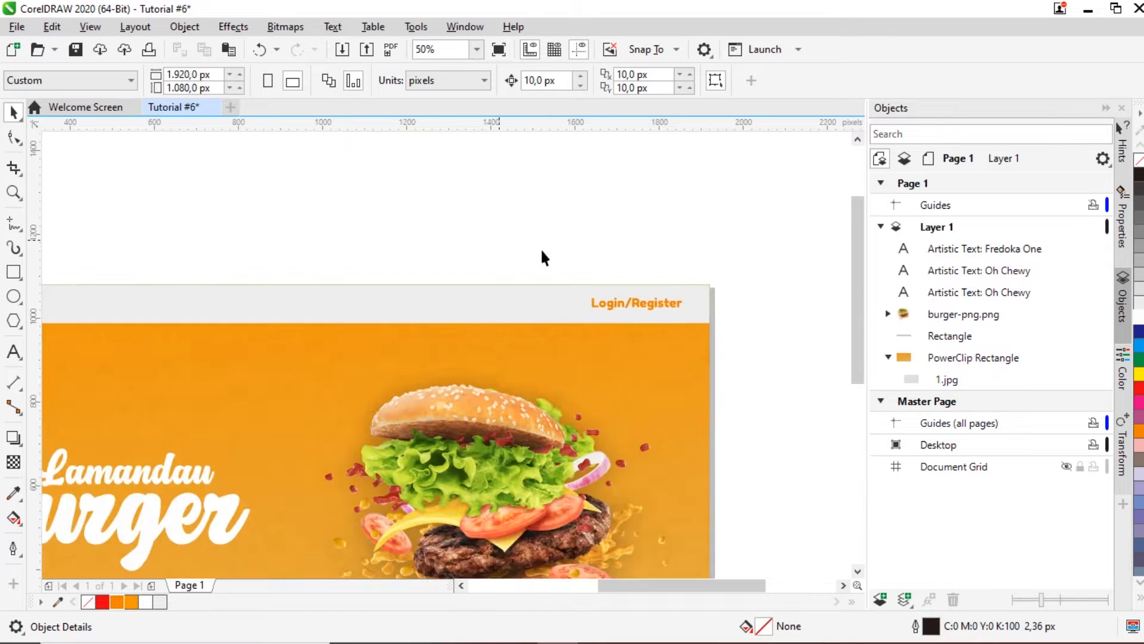
left_click(649, 307)
scroll(650, 309, "up", 2)
left_click_drag(645, 306, 652, 306)
scroll(655, 307, "down", 4)
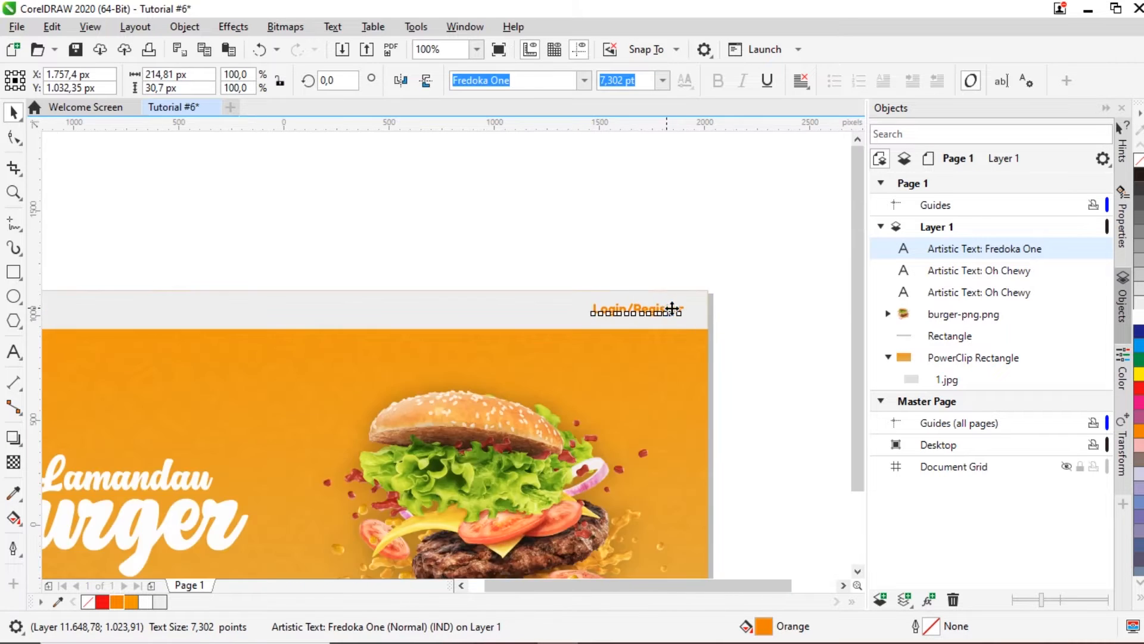
left_click(414, 240)
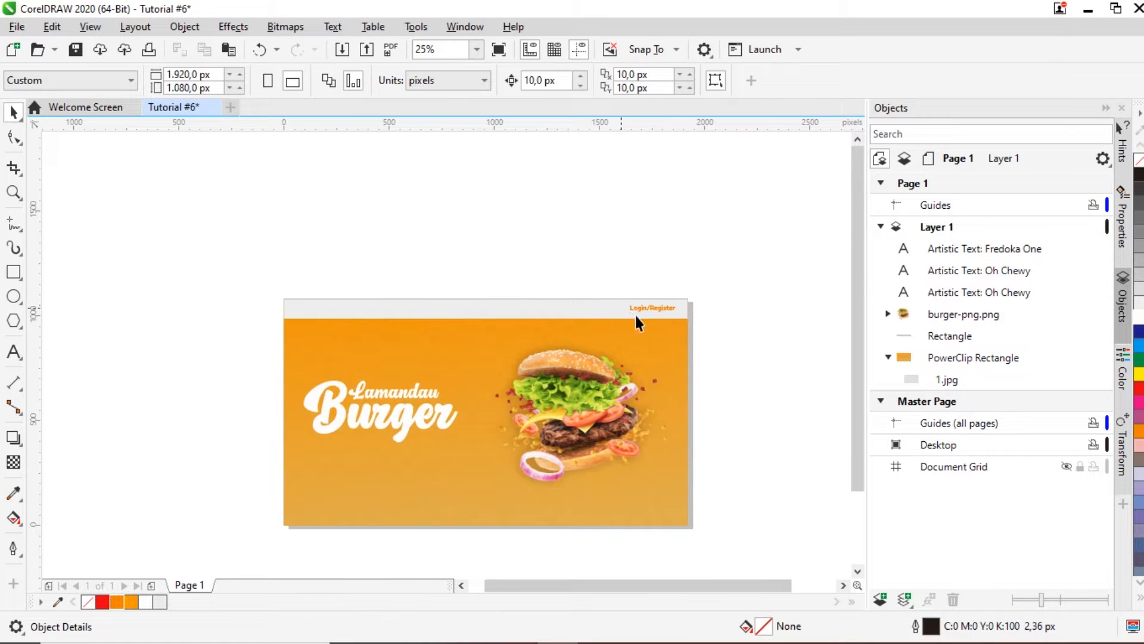
scroll(345, 301, "up", 2)
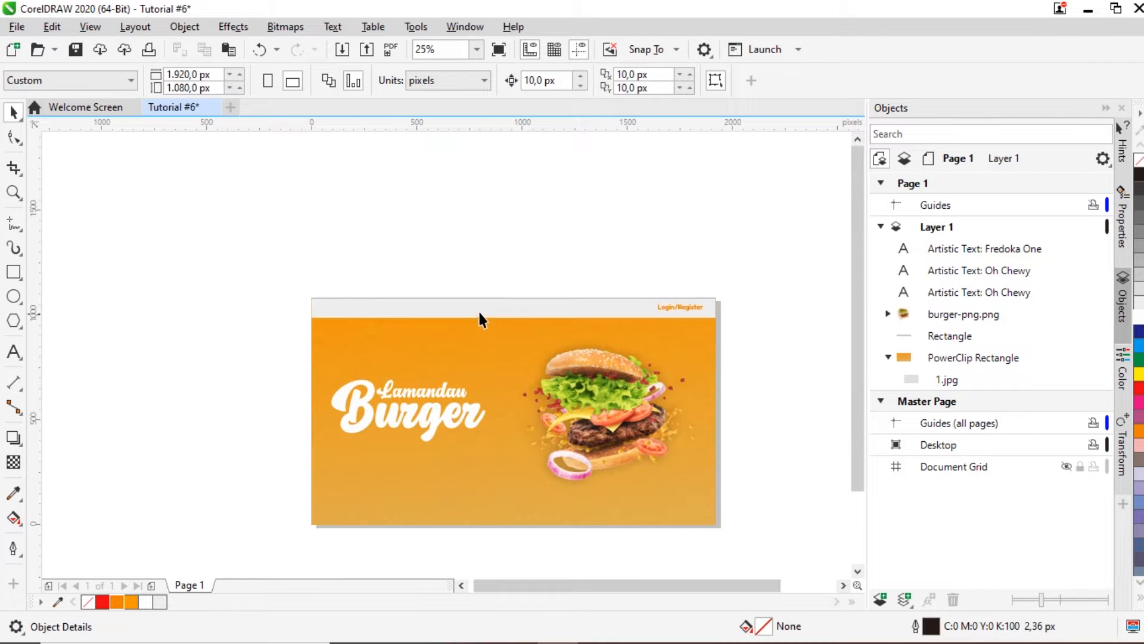
Step: Import ic_pageview_black_48dp.png and place it at 76 × 76 px at the page's top-left
key("ctrl+i")
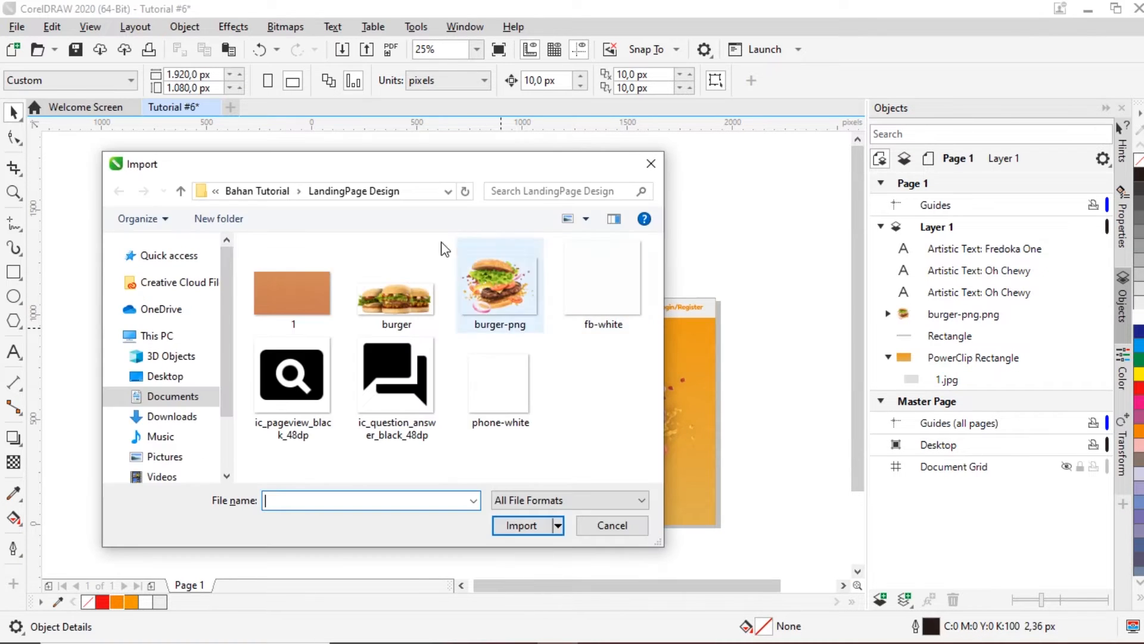
left_click(293, 391)
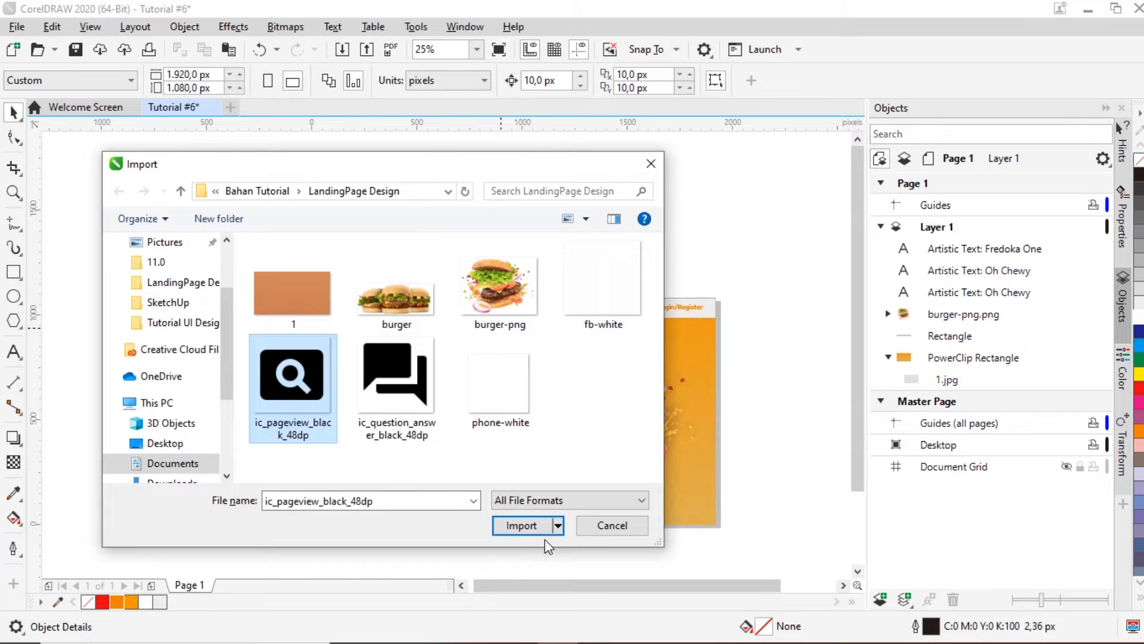
left_click(521, 525)
left_click(279, 340)
left_click_drag(284, 345, 345, 353)
scroll(298, 357, "up", 1)
scroll(220, 295, "down", 1)
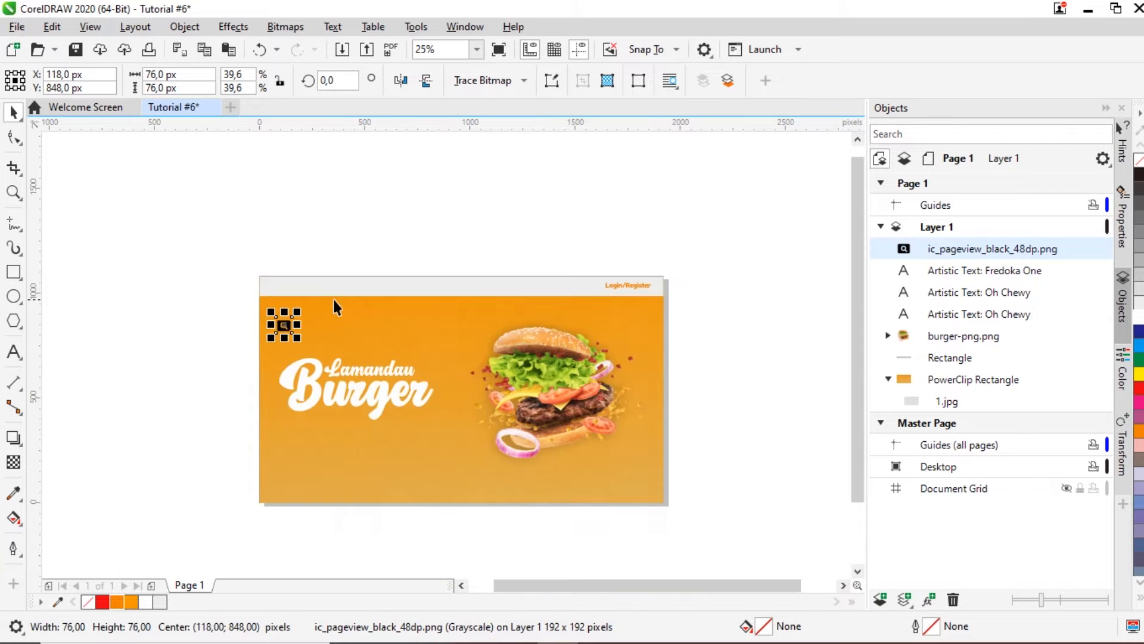
scroll(295, 257, "up", 1)
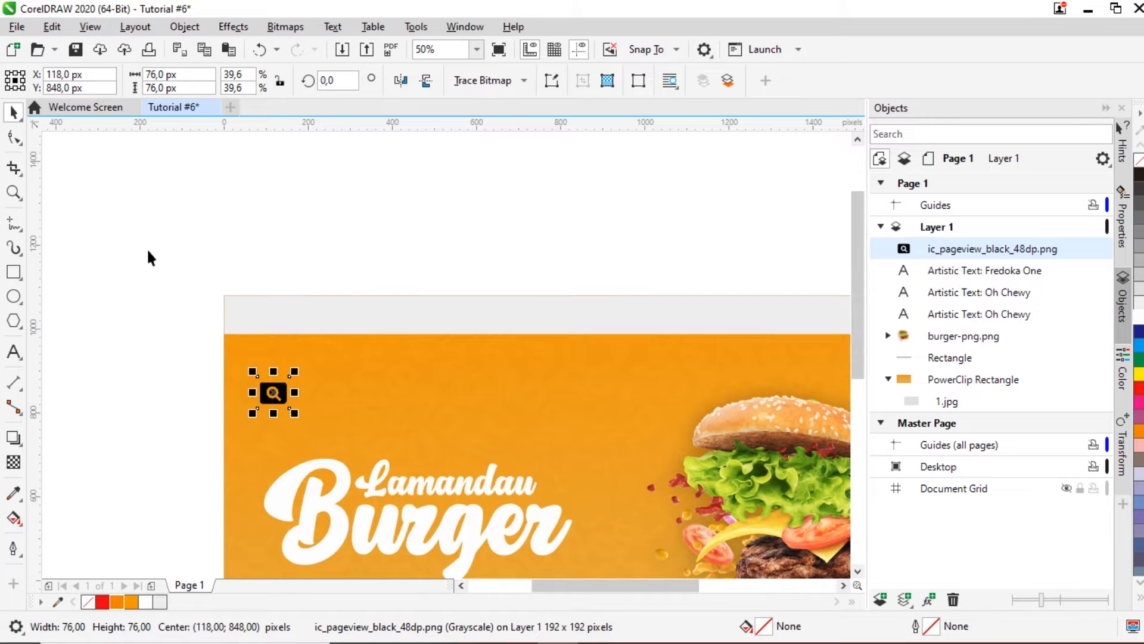
scroll(382, 286, "down", 1)
scroll(412, 313, "up", 1)
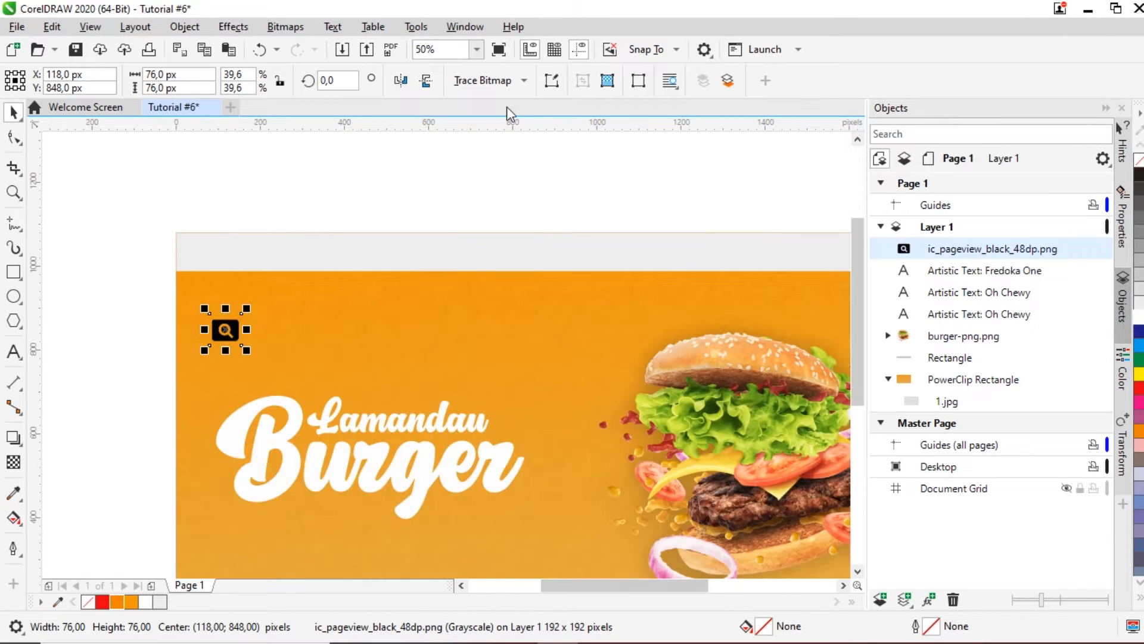
Step: Trace the icon bitmap with Outline Trace > Logo, replacing the original bitmap
left_click(506, 81)
mouse_move(556, 139)
left_click(633, 162)
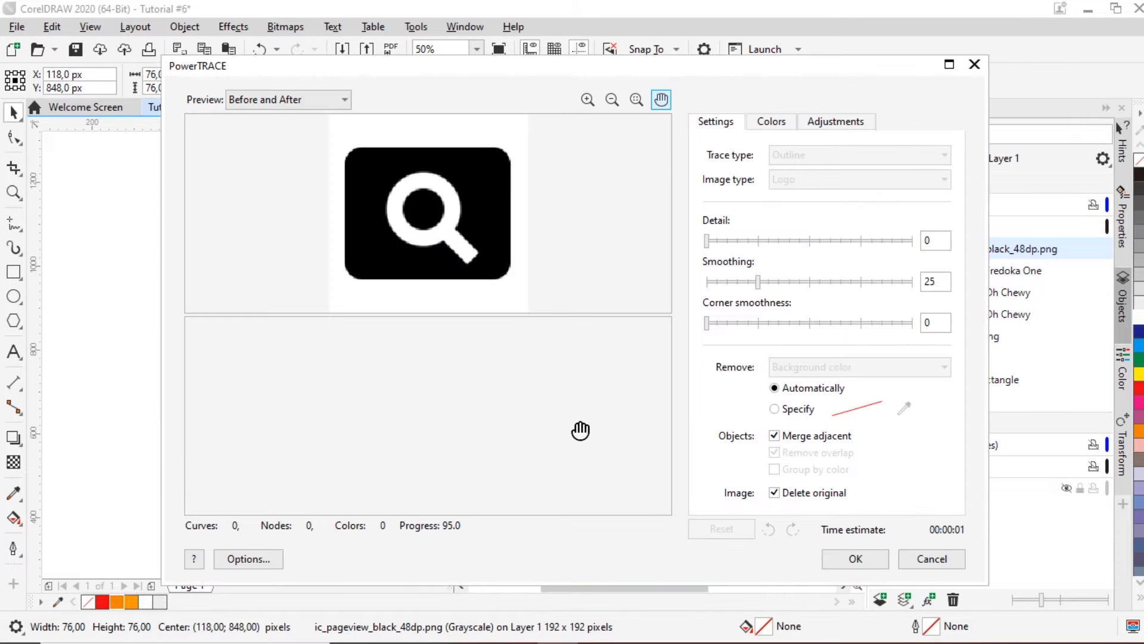
left_click(775, 493)
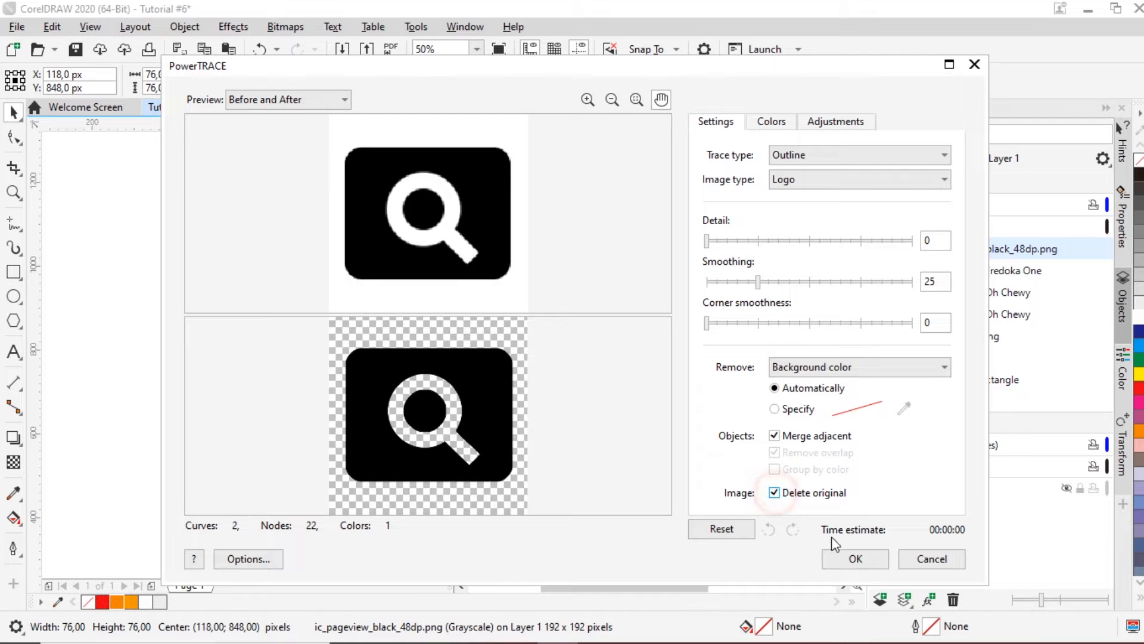
left_click(854, 558)
Step: Colour the traced icon orange and move it to the grey header's left end
left_click(133, 381)
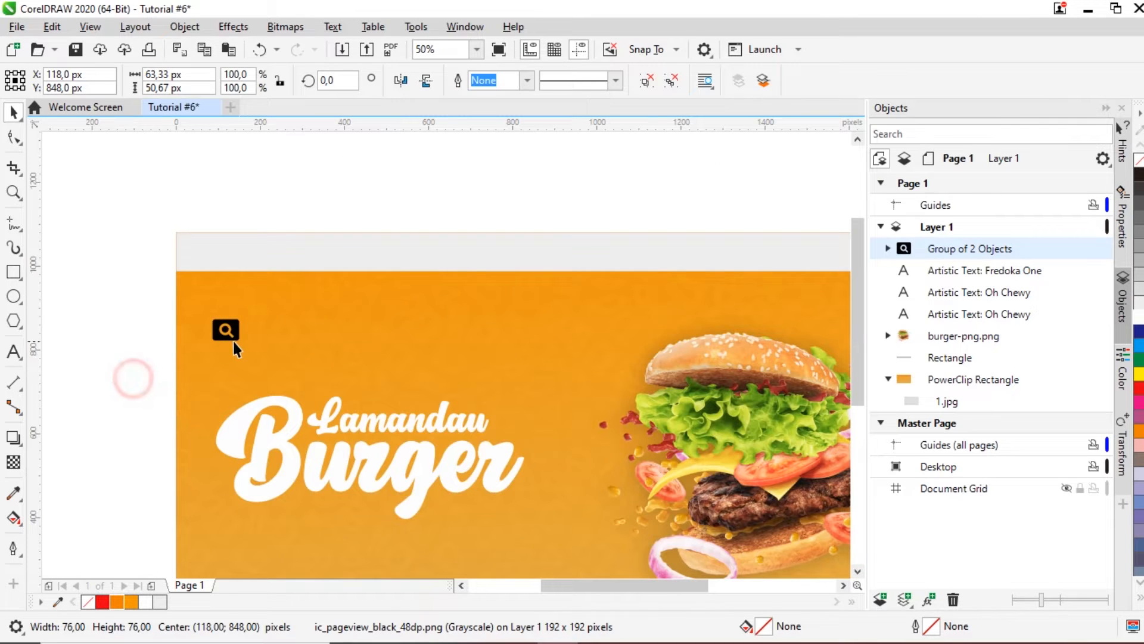
left_click(225, 329)
left_click_drag(233, 337, 256, 339)
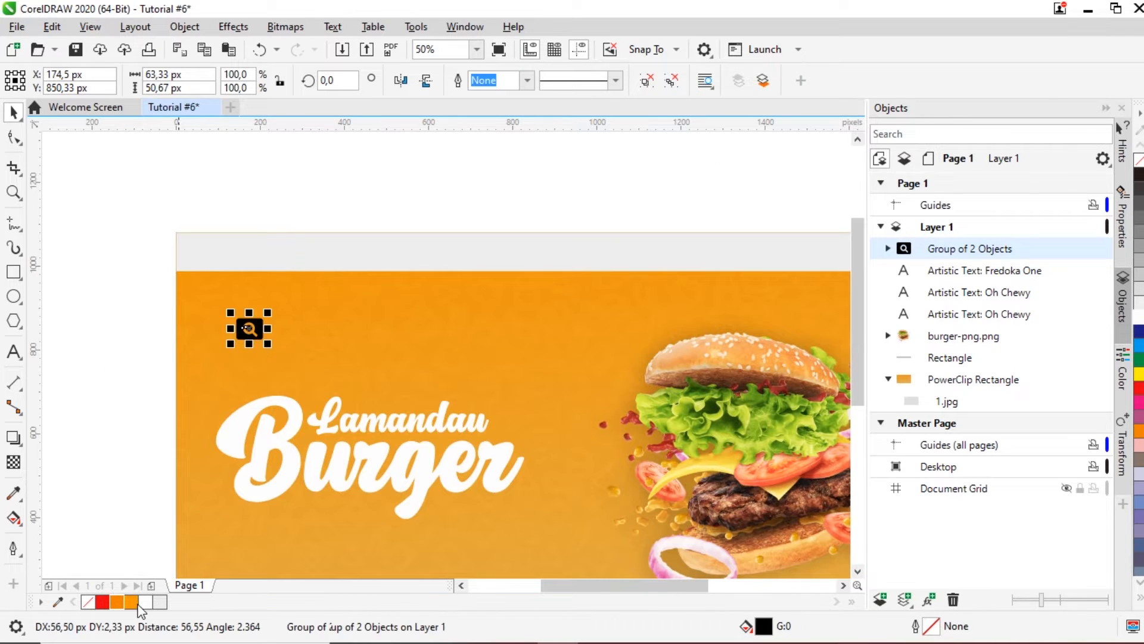
left_click(116, 602)
left_click_drag(253, 332, 218, 252)
left_click(243, 192)
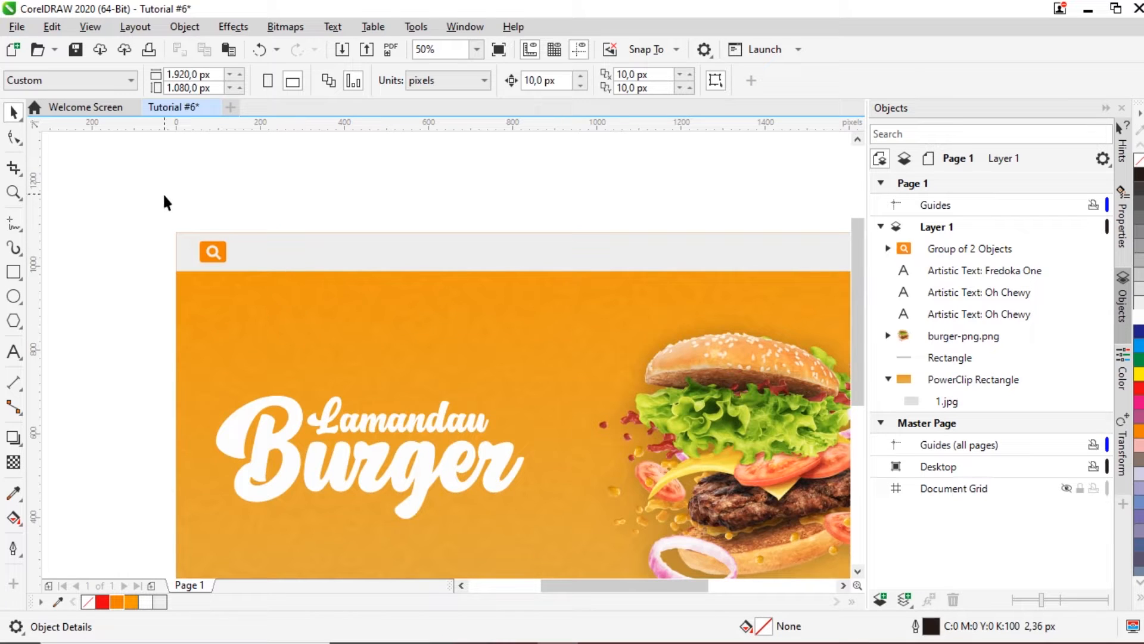
Step: Draw a rectangle extending right from the magnifier icon as a search-bar box
scroll(173, 209, "up", 2)
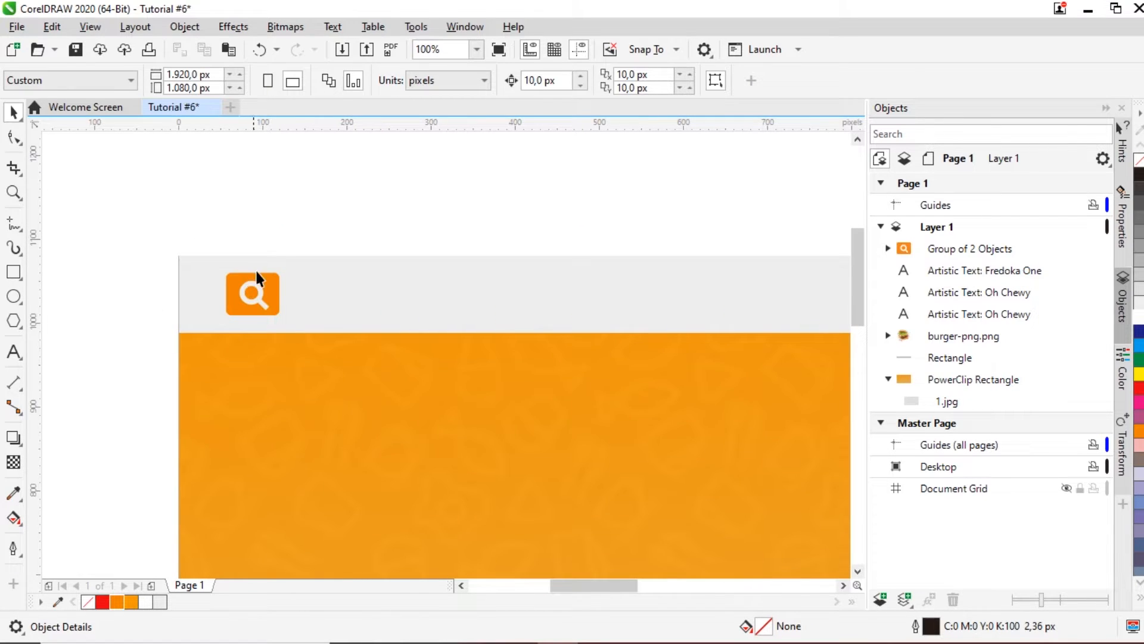
scroll(255, 270, "down", 2)
scroll(292, 237, "up", 2)
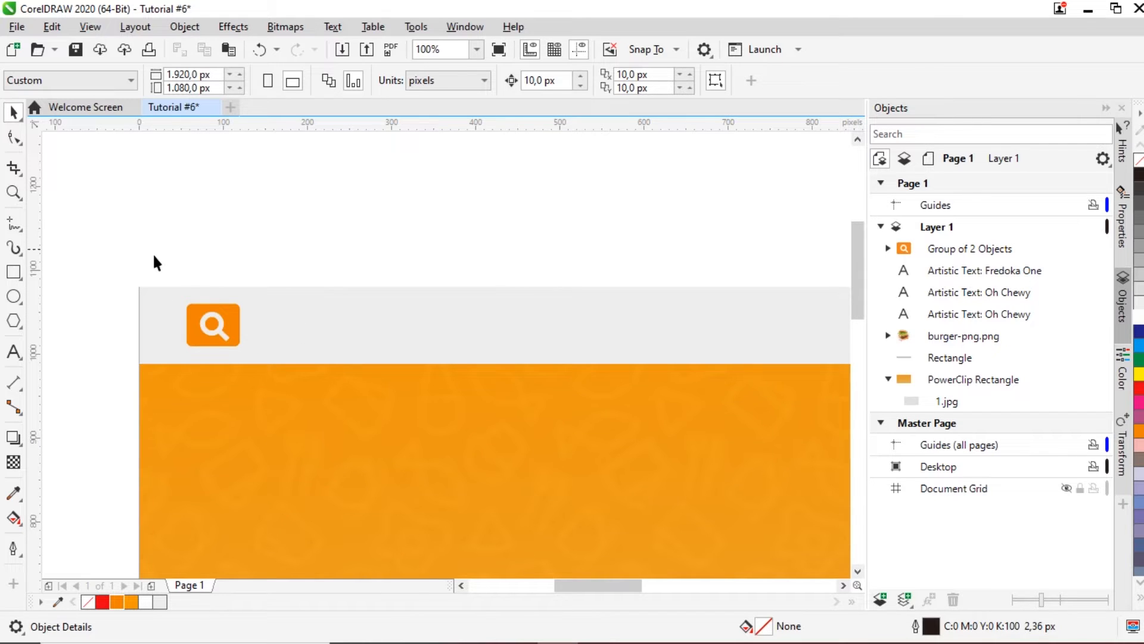
left_click(13, 271)
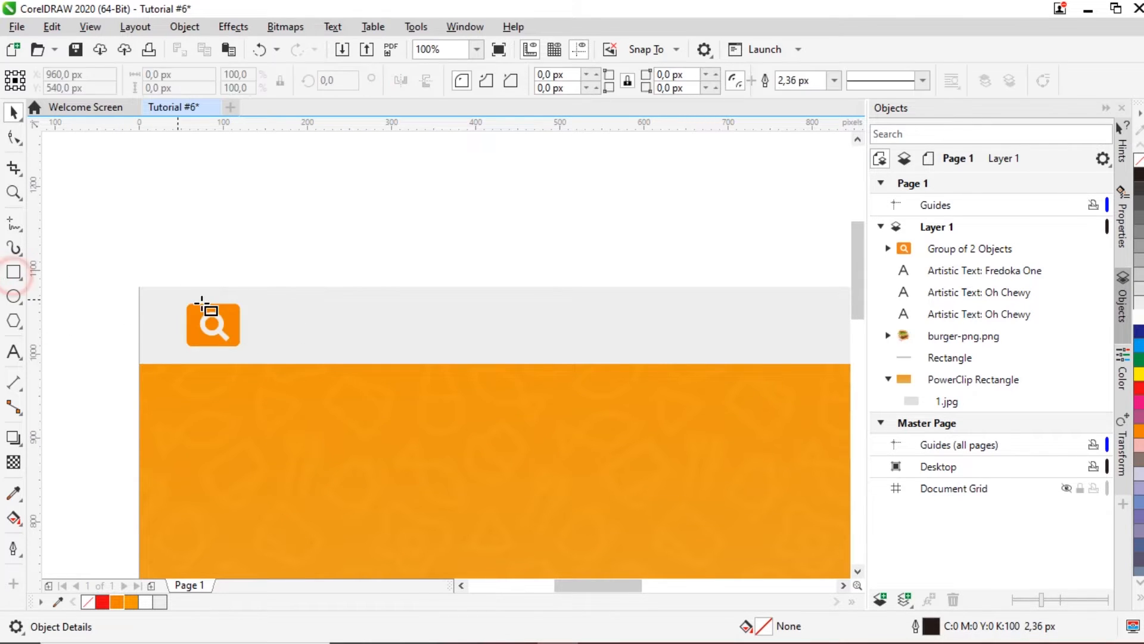
left_click_drag(211, 303, 434, 346)
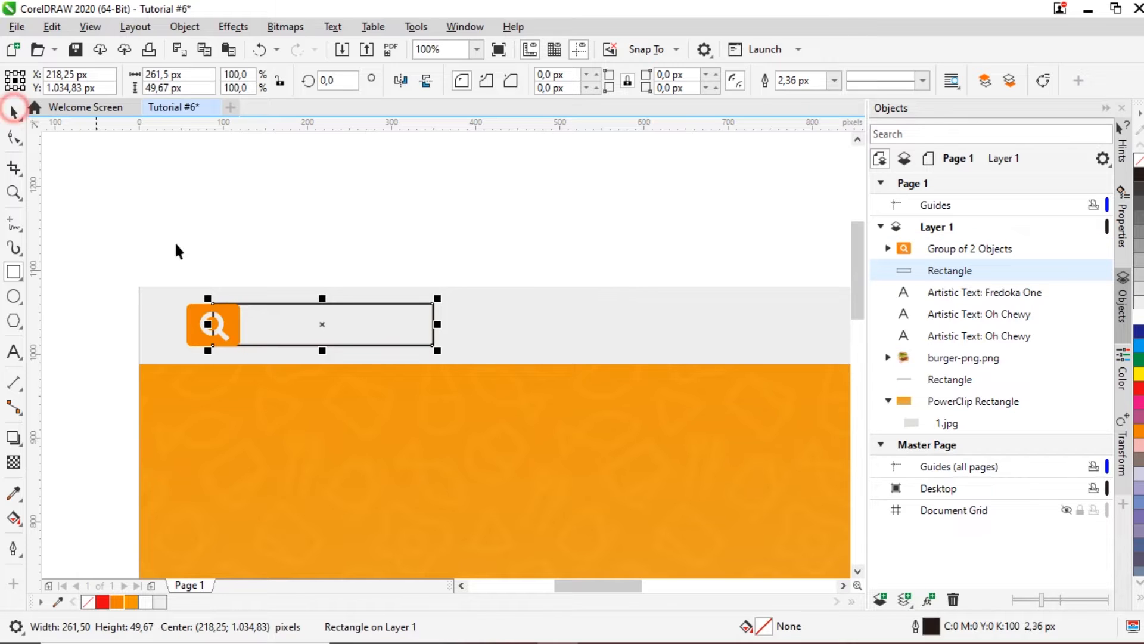
scroll(276, 340, "up", 2)
left_click_drag(285, 332, 312, 339)
scroll(281, 273, "up", 2)
scroll(273, 272, "down", 4)
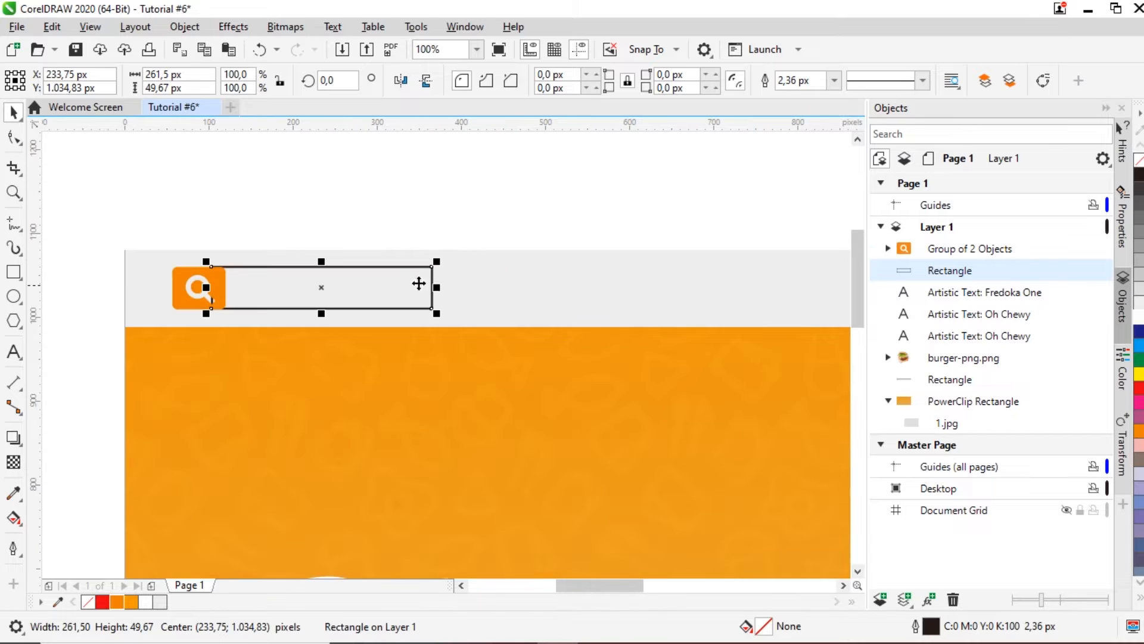
scroll(226, 263, "up", 2)
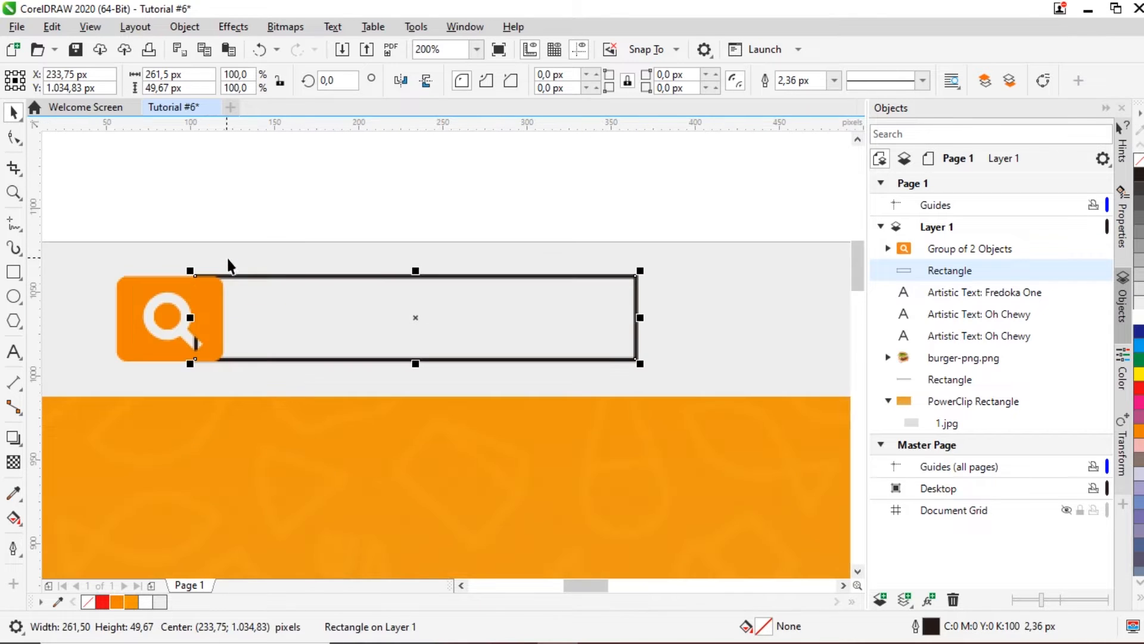
Step: Unlock the corners and round the rectangle's right corners to 30 px
left_click(575, 76)
left_click(627, 80)
left_click(685, 75)
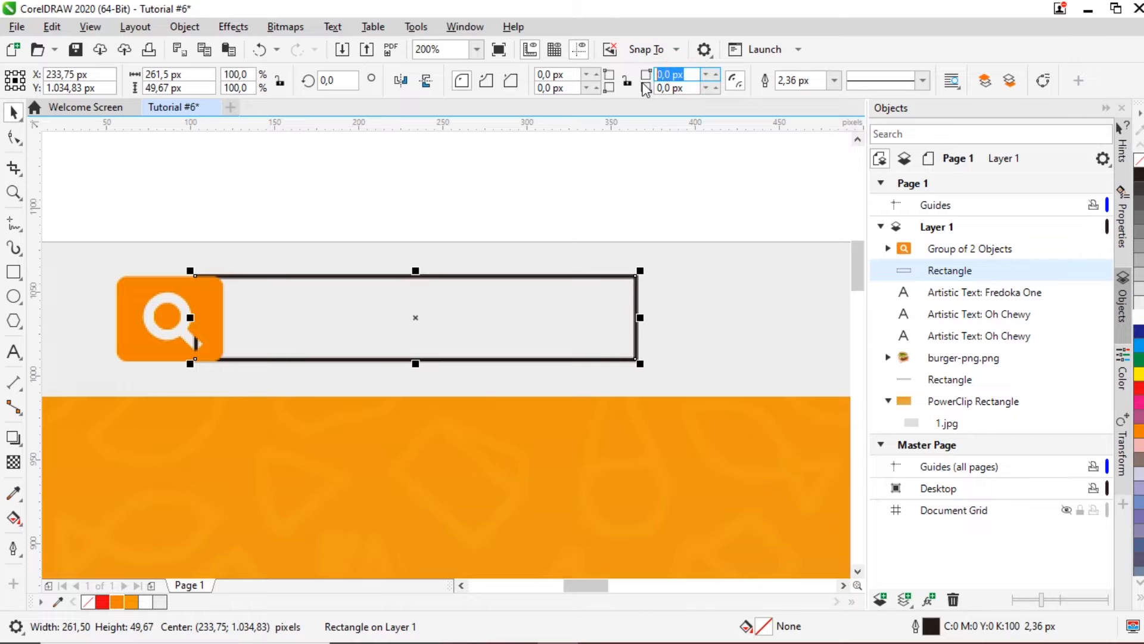
type("30")
key("Return")
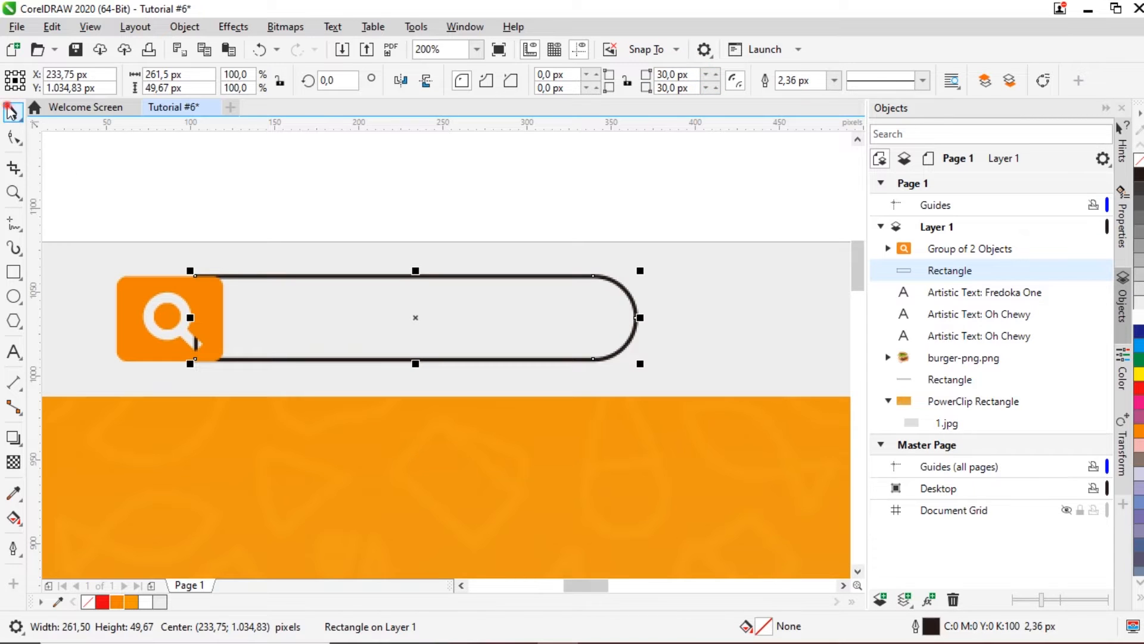
Step: Align the bar against the magnifier square, shorten it slightly, and fill it orange
left_click(166, 173)
left_click(301, 303)
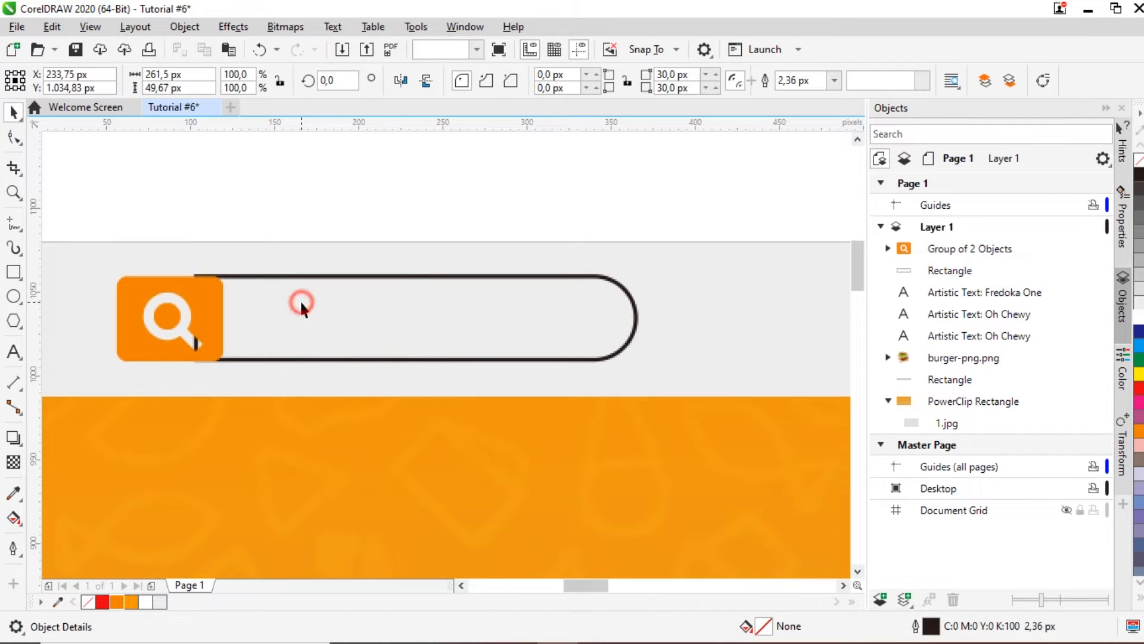
left_click_drag(332, 320, 352, 317)
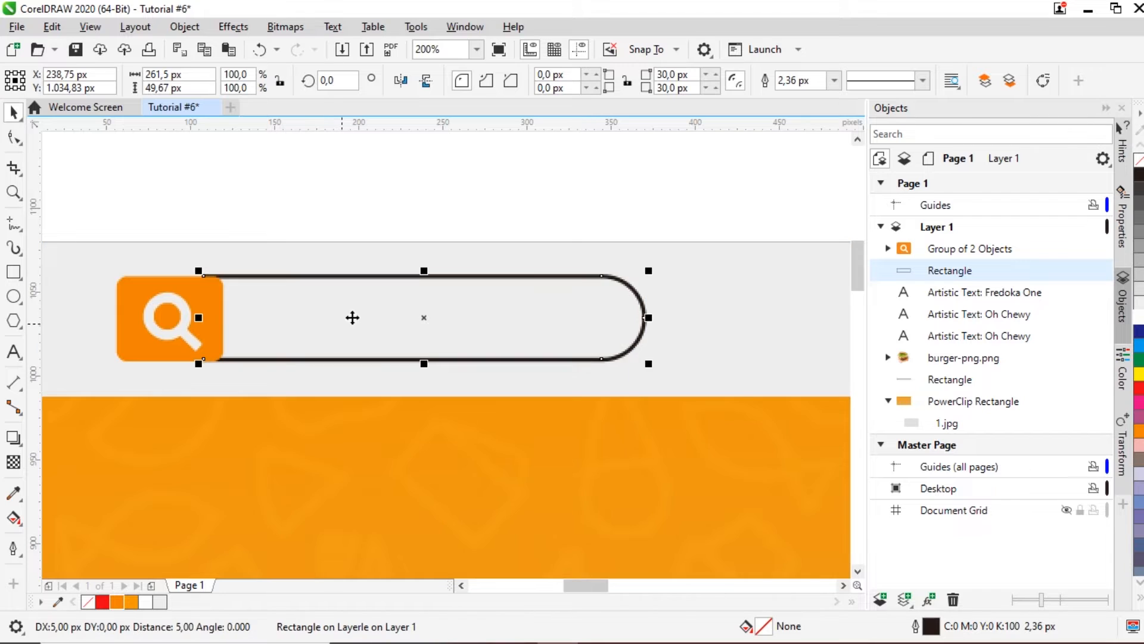
scroll(224, 269, "up", 1)
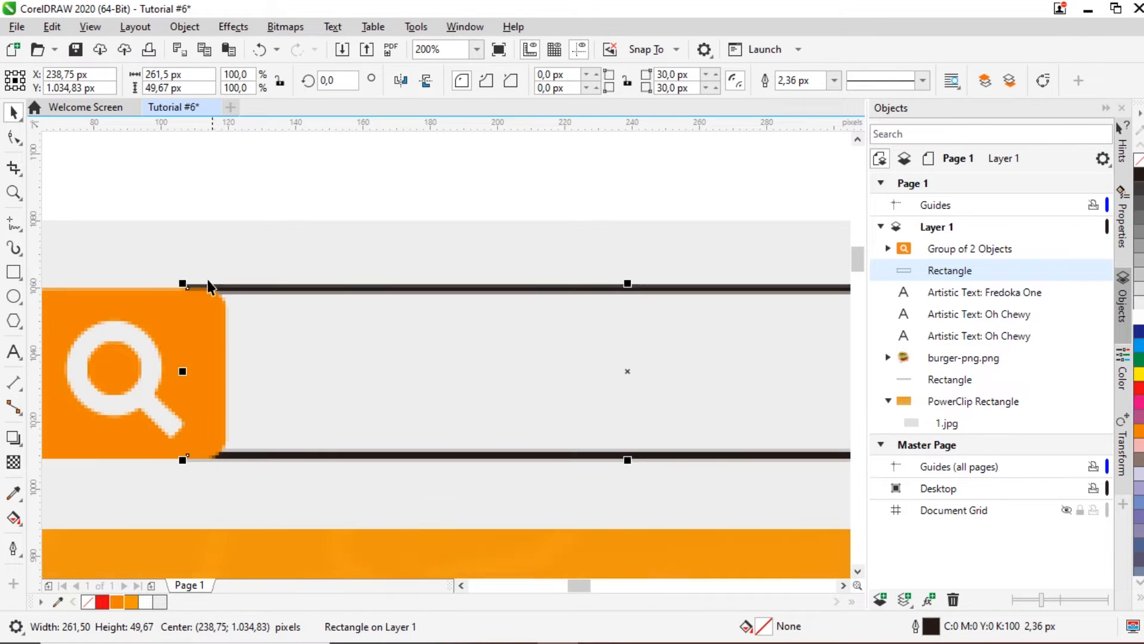
scroll(180, 298, "up", 1)
left_click_drag(212, 278, 218, 284)
scroll(218, 284, "down", 1)
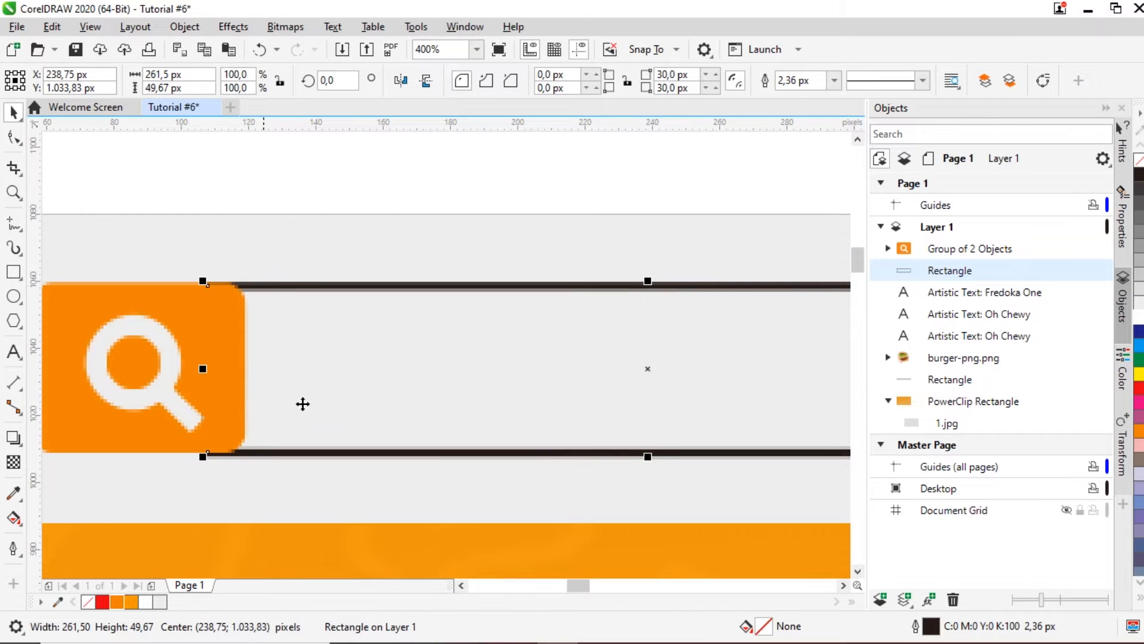
left_click_drag(648, 456, 649, 449)
scroll(464, 411, "down", 1)
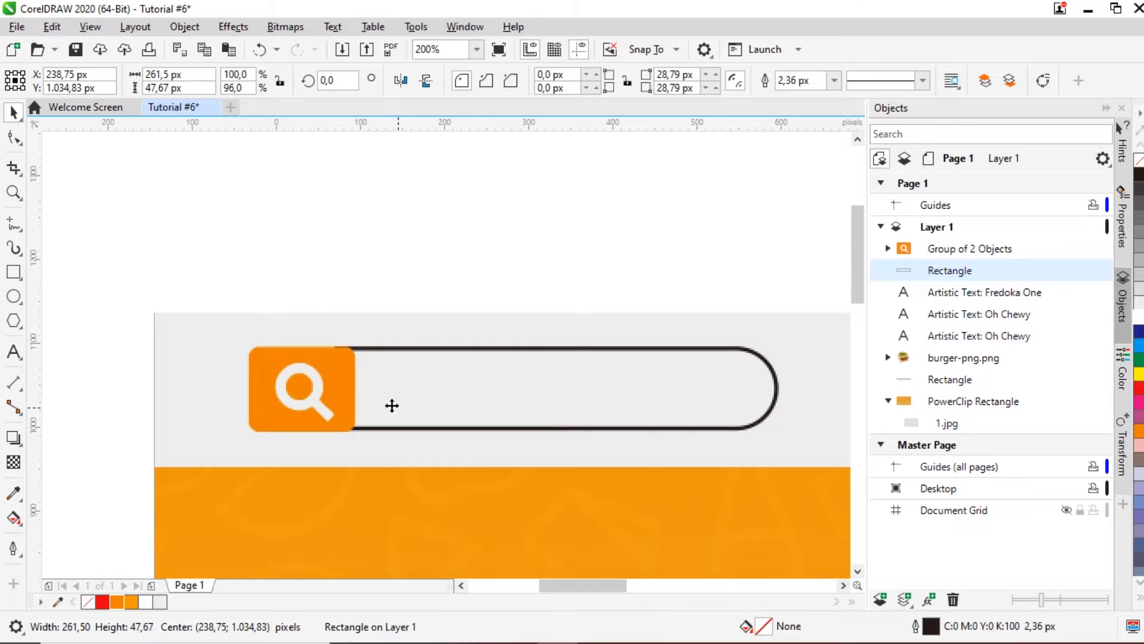
scroll(393, 405, "down", 1)
scroll(511, 407, "up", 1)
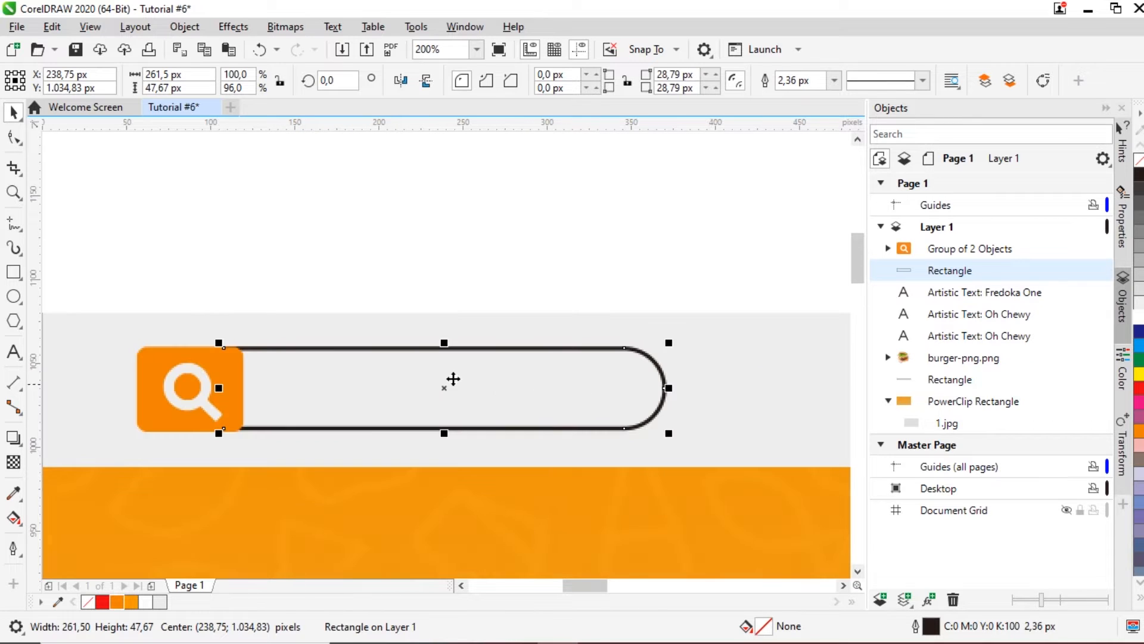
left_click(120, 602)
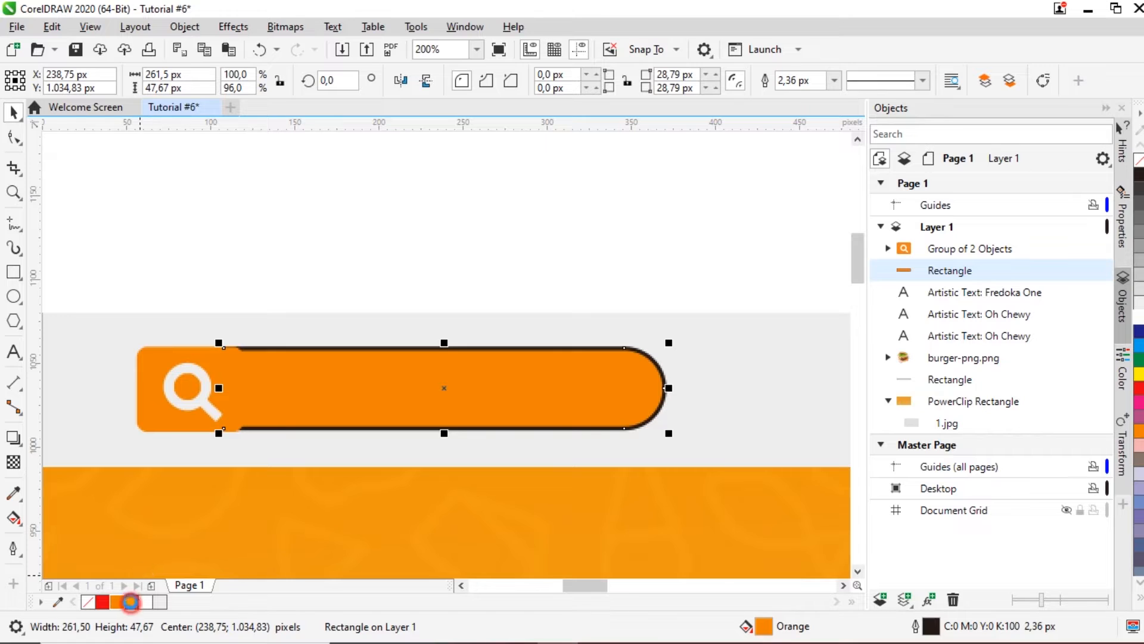
Step: Give the search bar a lighter orange fill and no outline
left_click(131, 602)
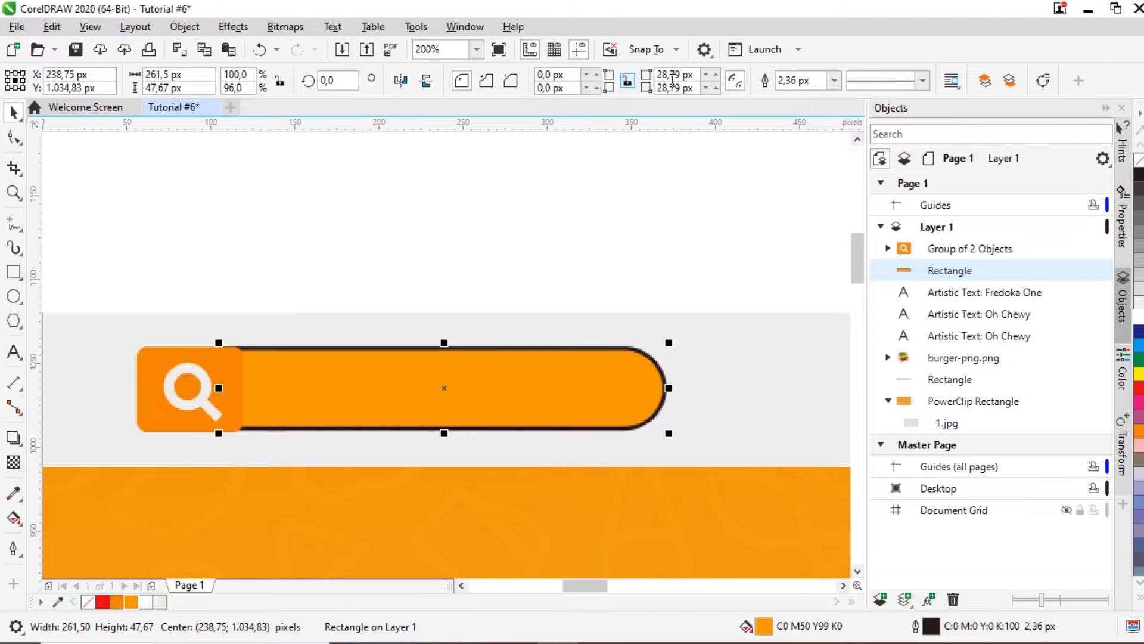
left_click(833, 80)
left_click(834, 81)
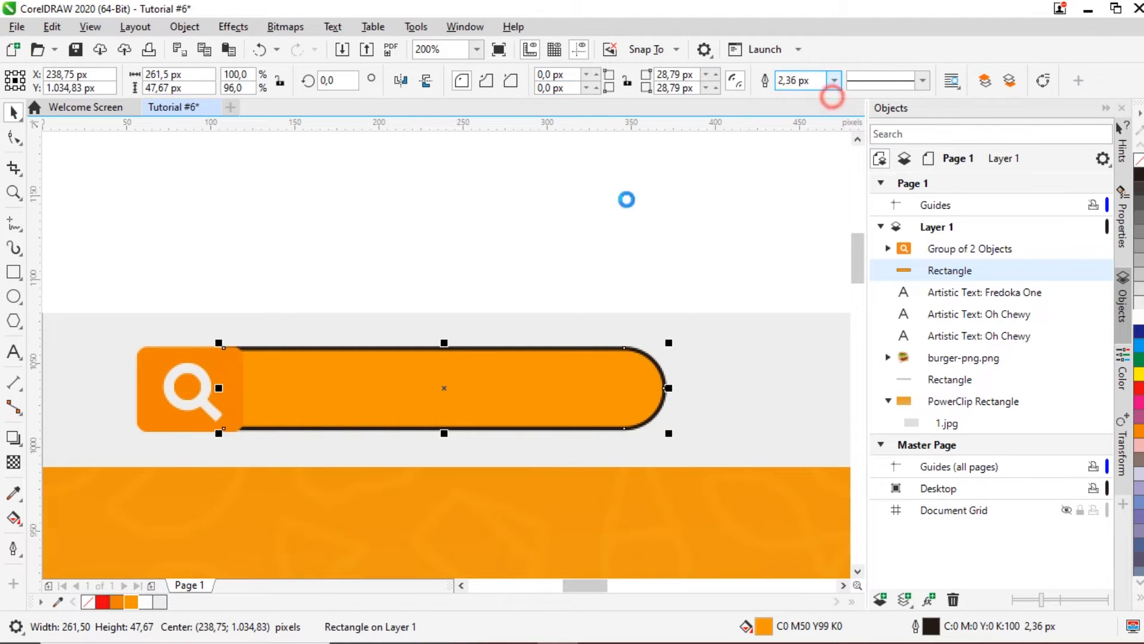
scroll(531, 242, "down", 1)
left_click(514, 219)
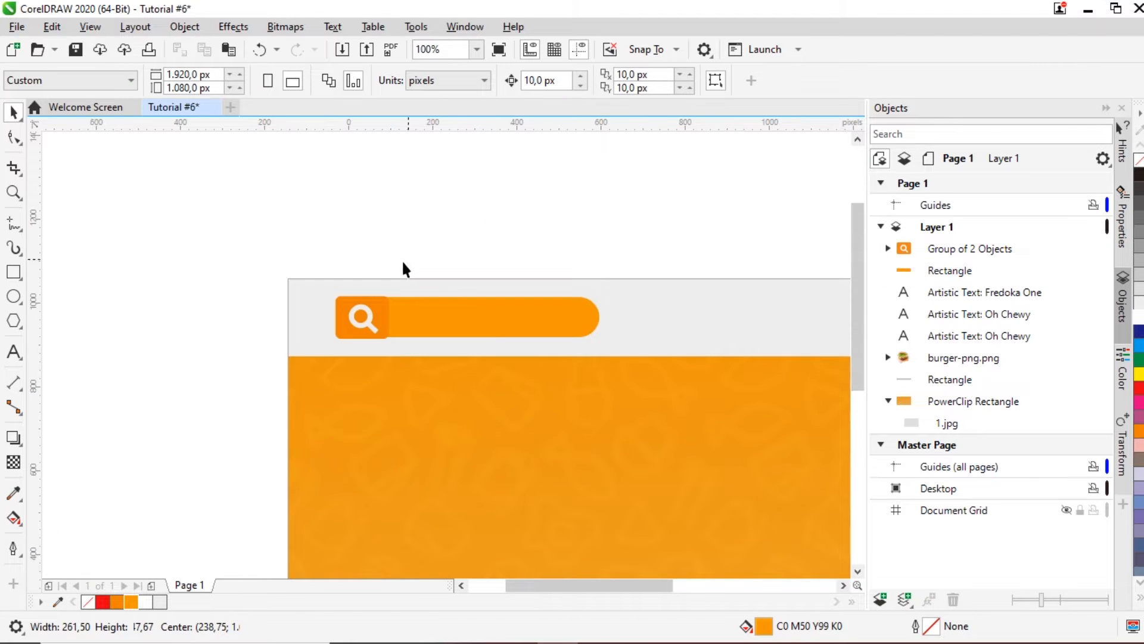
Step: Nudge the bar down 1 px into line with the magnifier square
scroll(555, 262, "up", 1)
left_click(416, 316)
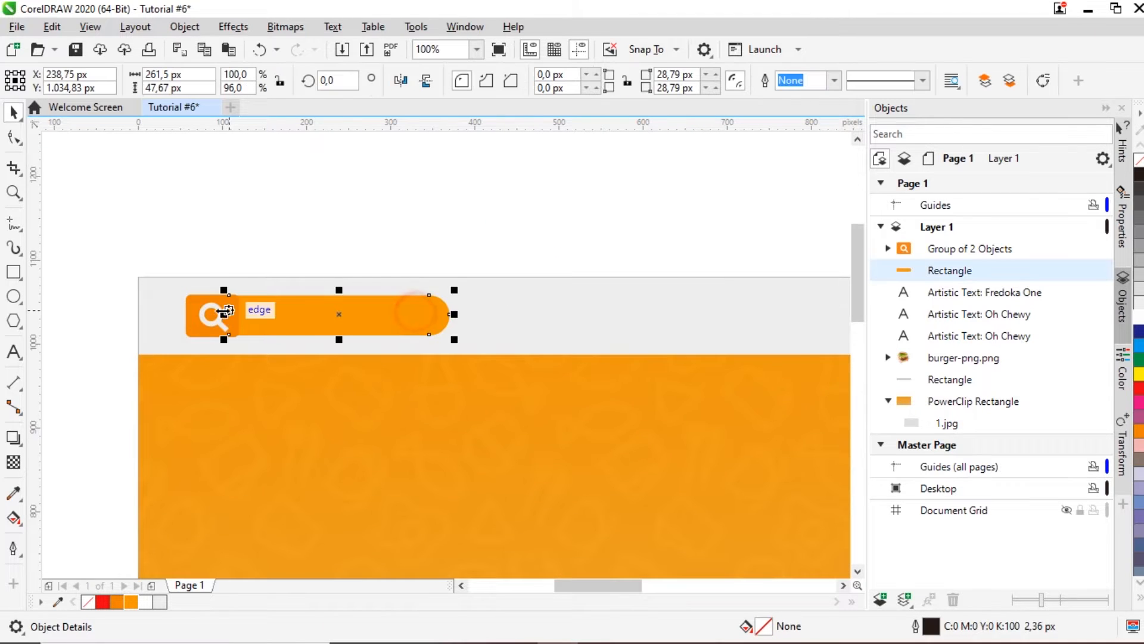
scroll(316, 309, "up", 2)
left_click_drag(365, 306, 364, 302)
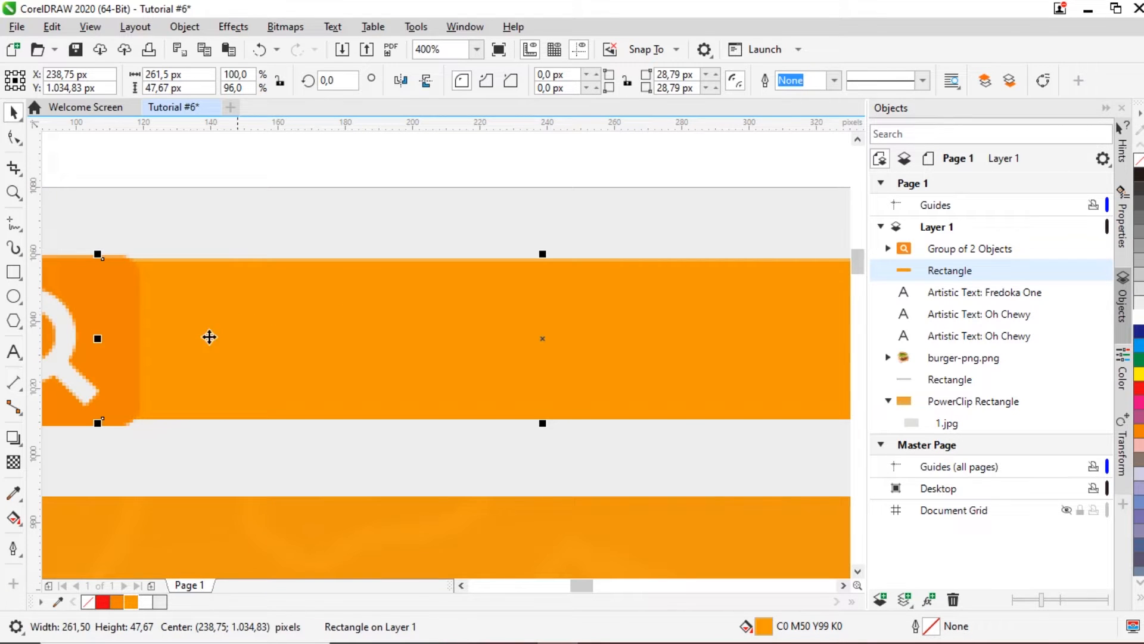
scroll(73, 360, "up", 1)
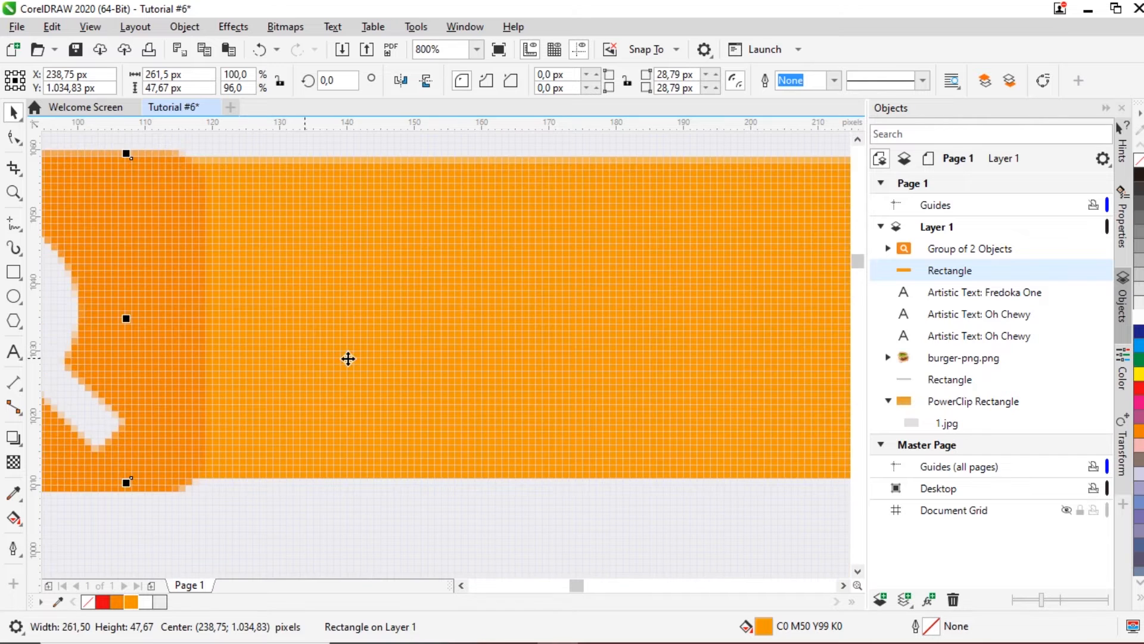
left_click_drag(356, 358, 354, 361)
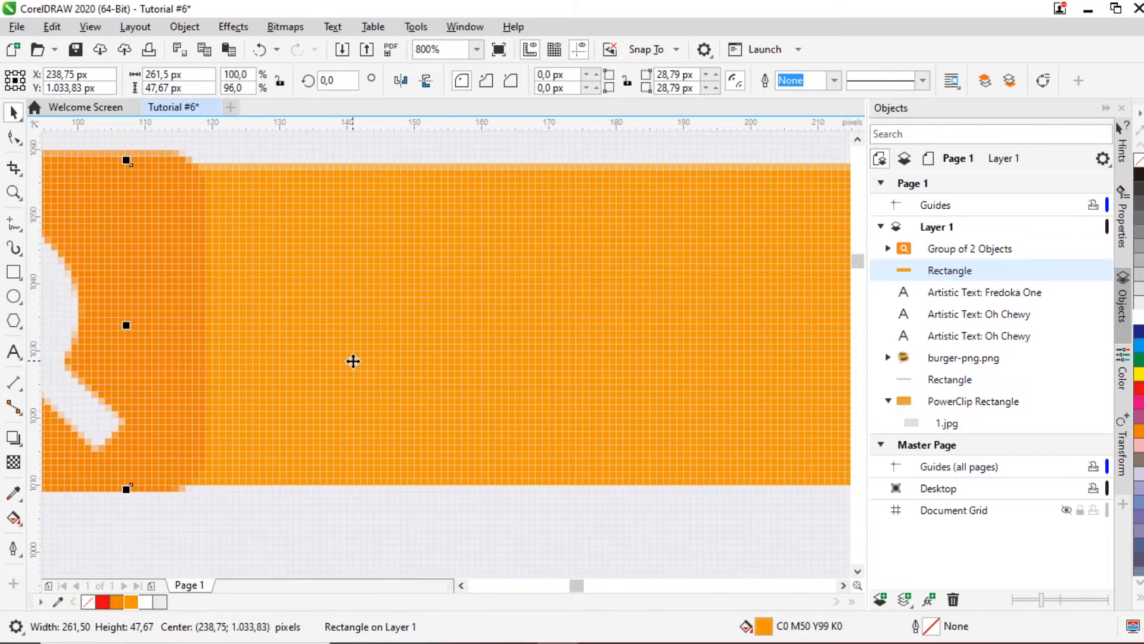
scroll(354, 361, "down", 2)
left_click(374, 212)
left_click(544, 350)
Step: Duplicate the bar, fill the copy white, and give all its corners 30 px rounding
key("ctrl+v")
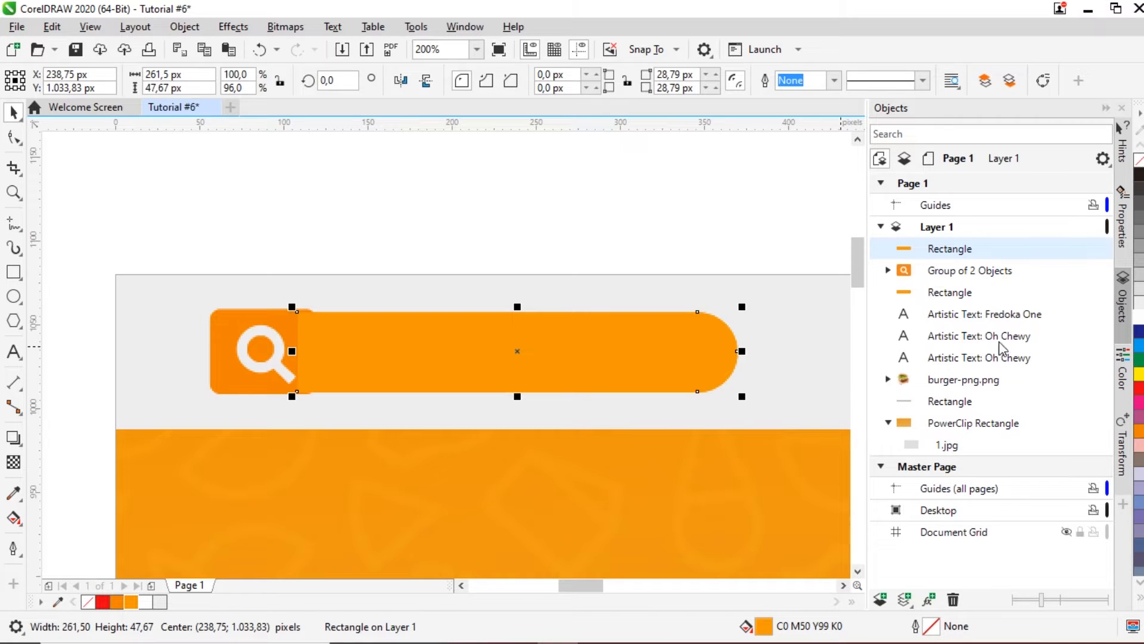
left_click(1138, 313)
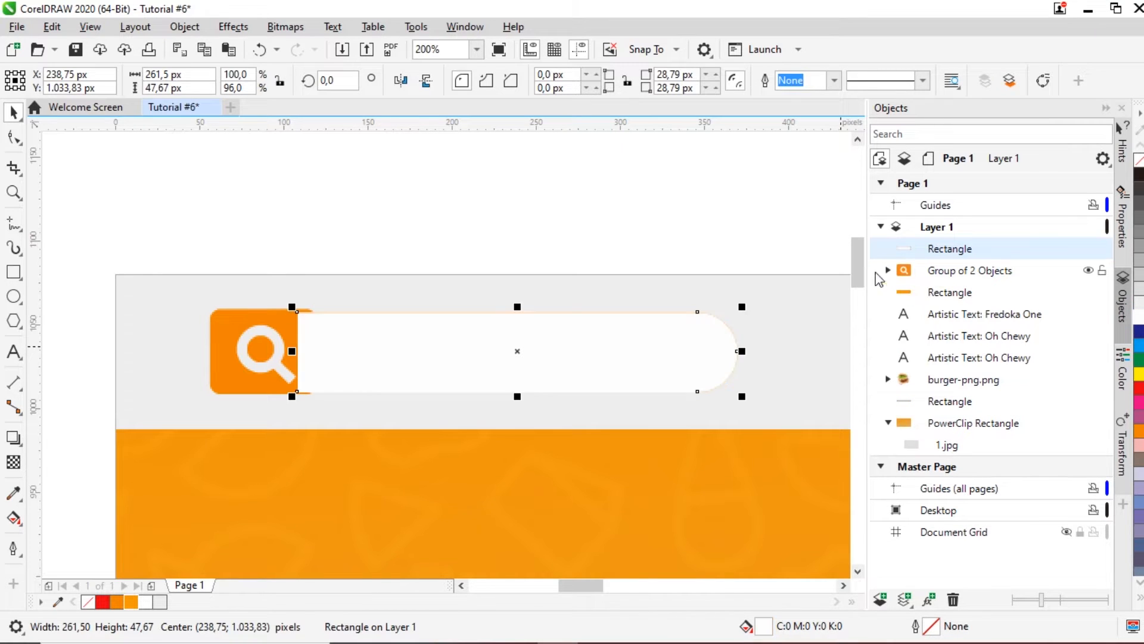
left_click(626, 80)
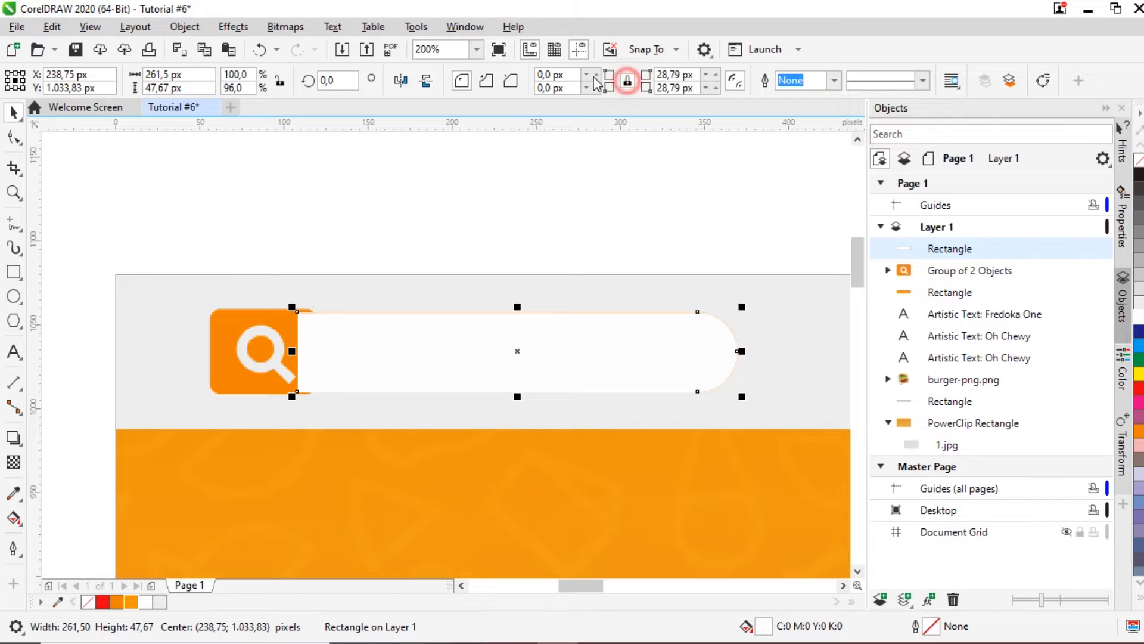
double_click(557, 74)
triple_click(694, 73)
type("0")
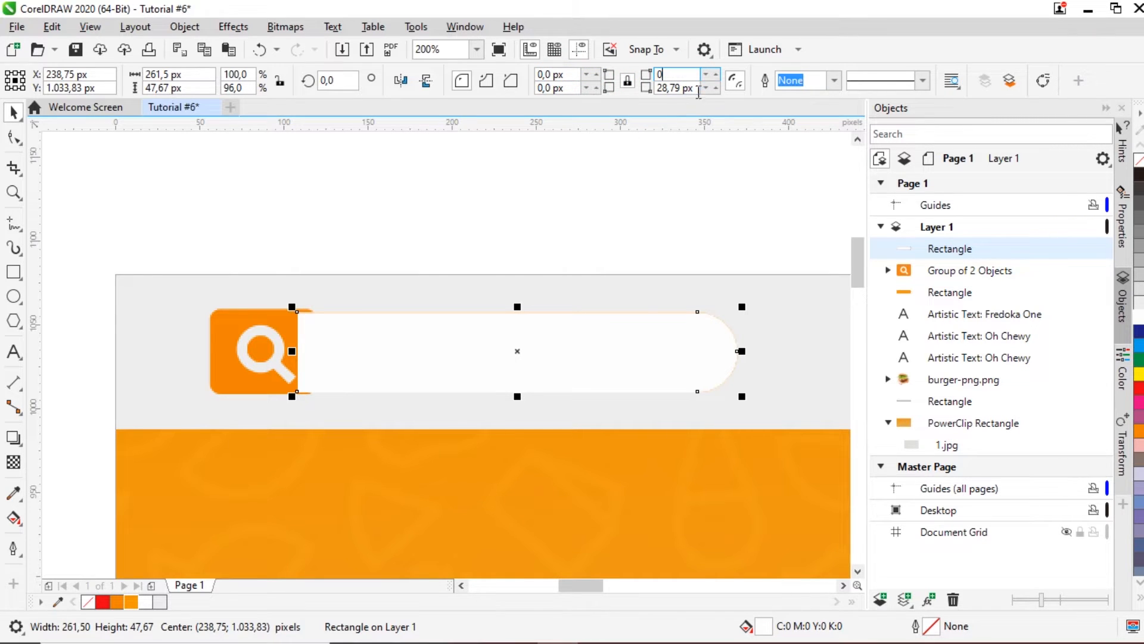
left_click(570, 72)
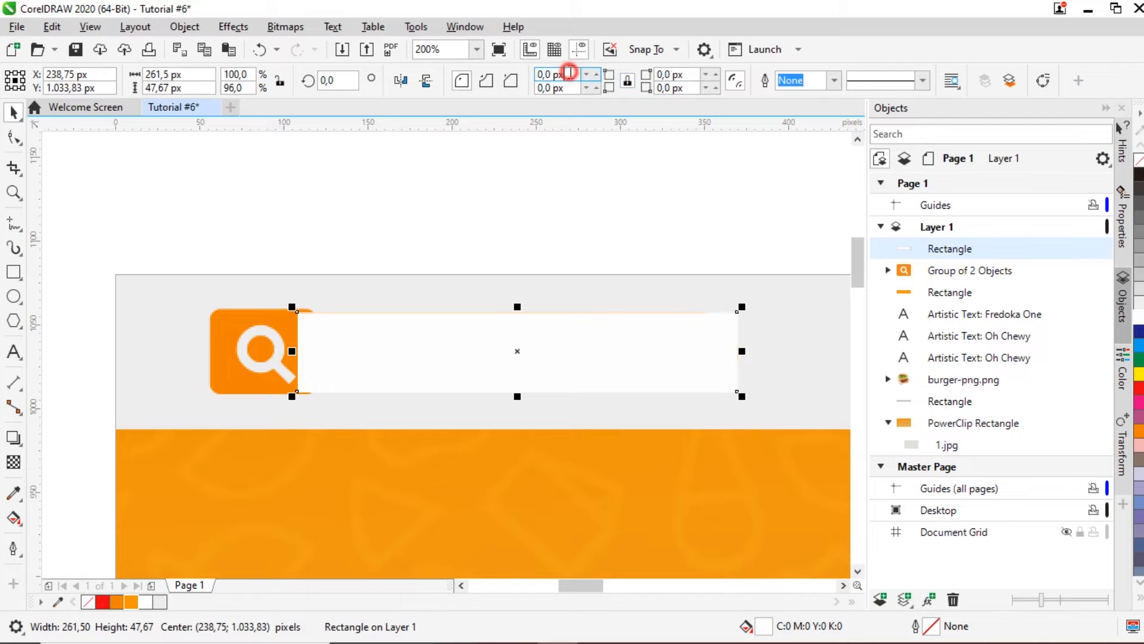
left_click_drag(570, 73, 532, 77)
type("30")
key("Return")
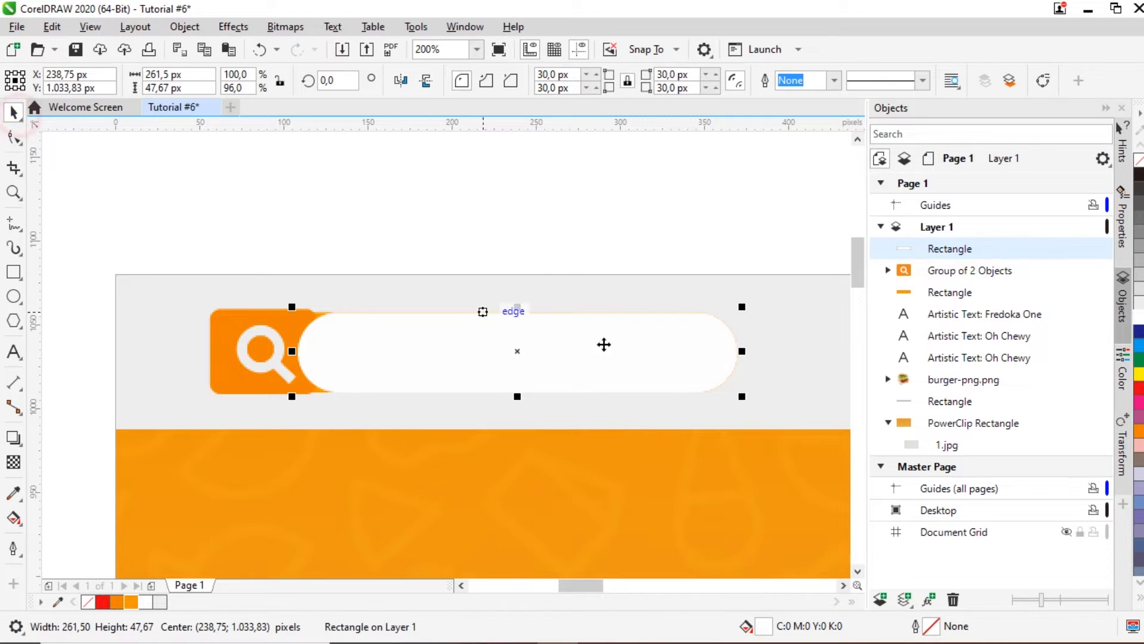
Step: Shrink the white copy from its centre and widen its right end, leaving an orange rim
left_click_drag(743, 310, 719, 311)
left_click(554, 211)
left_click(705, 358)
scroll(718, 352, "up", 1)
left_click_drag(712, 347, 741, 347)
scroll(685, 344, "down", 1)
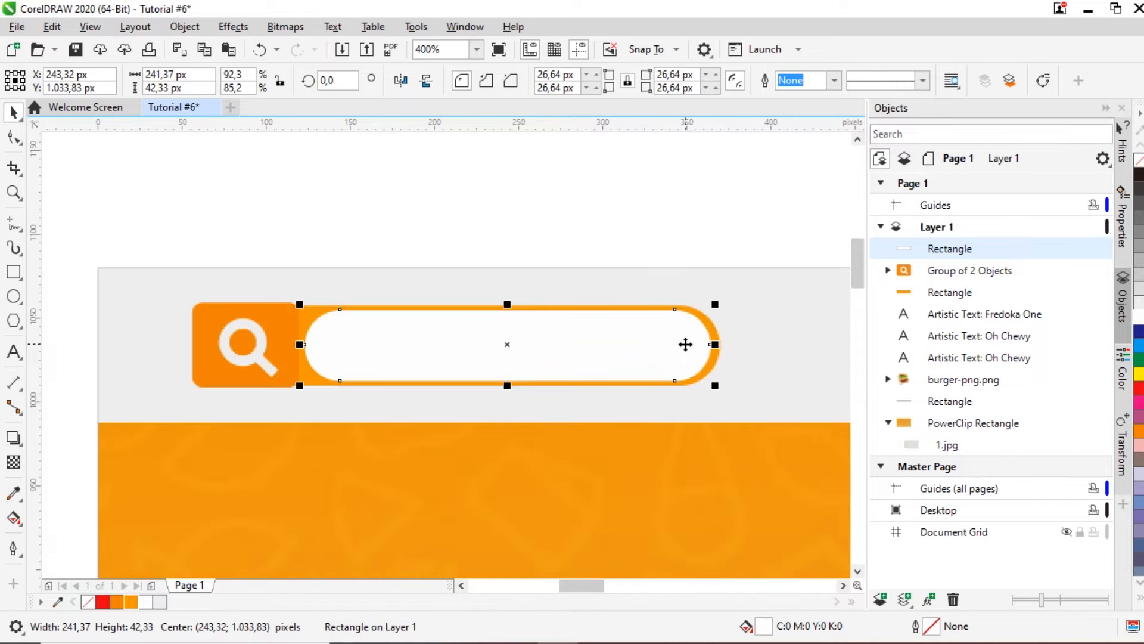
left_click(639, 216)
Step: Type 'Cari' in Fredoka One and scale it to sit inside the white search field
left_click(14, 352)
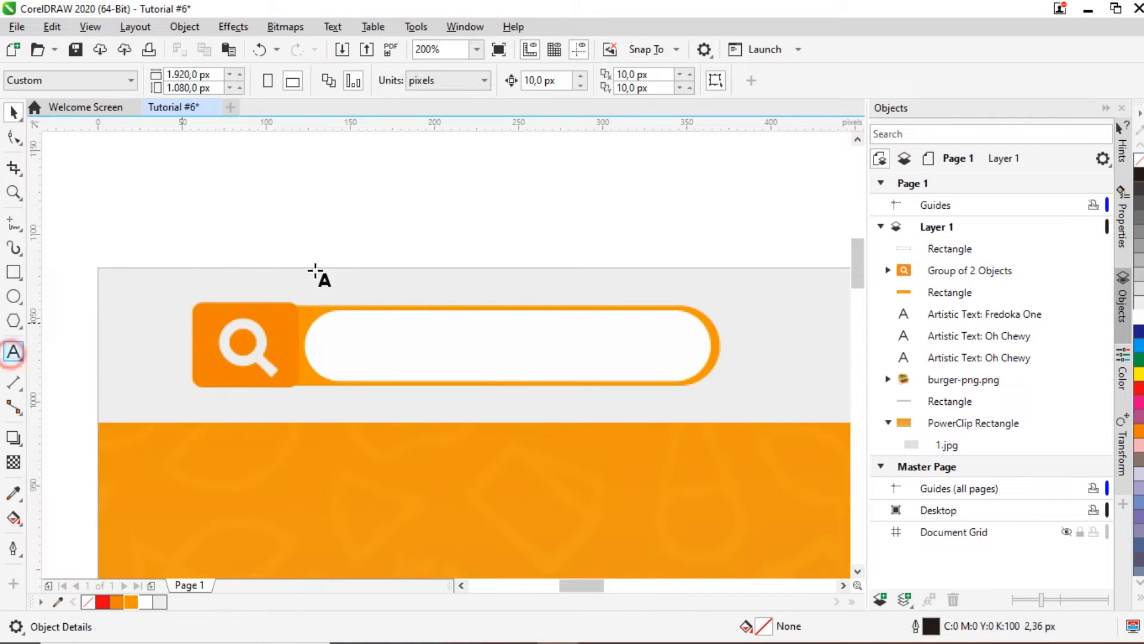
left_click(360, 230)
type("Cari")
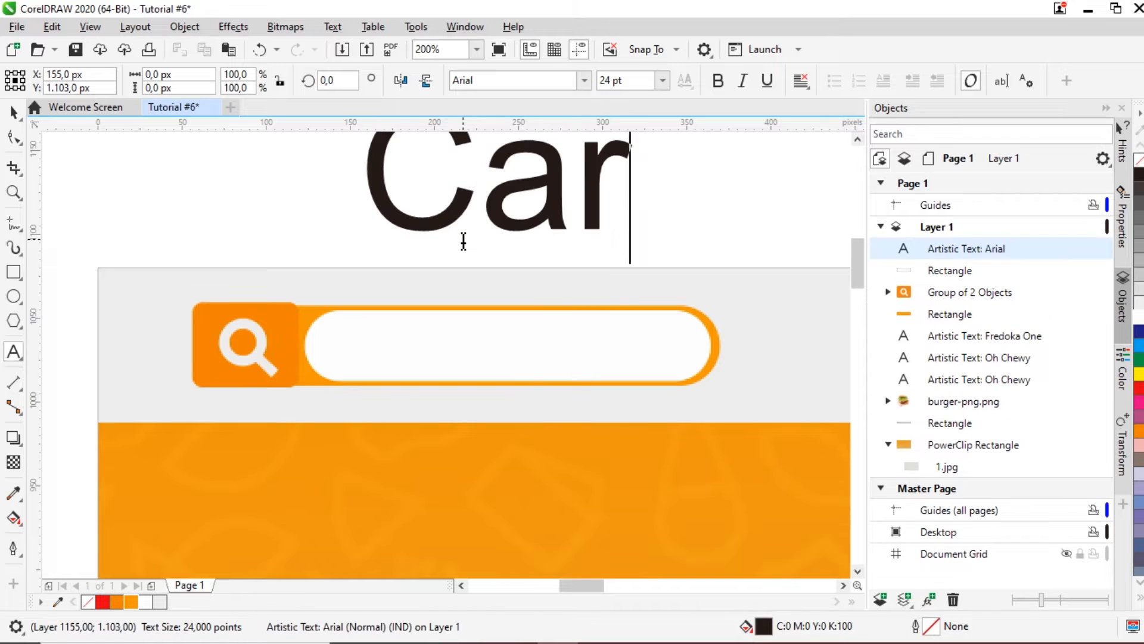
left_click(12, 112)
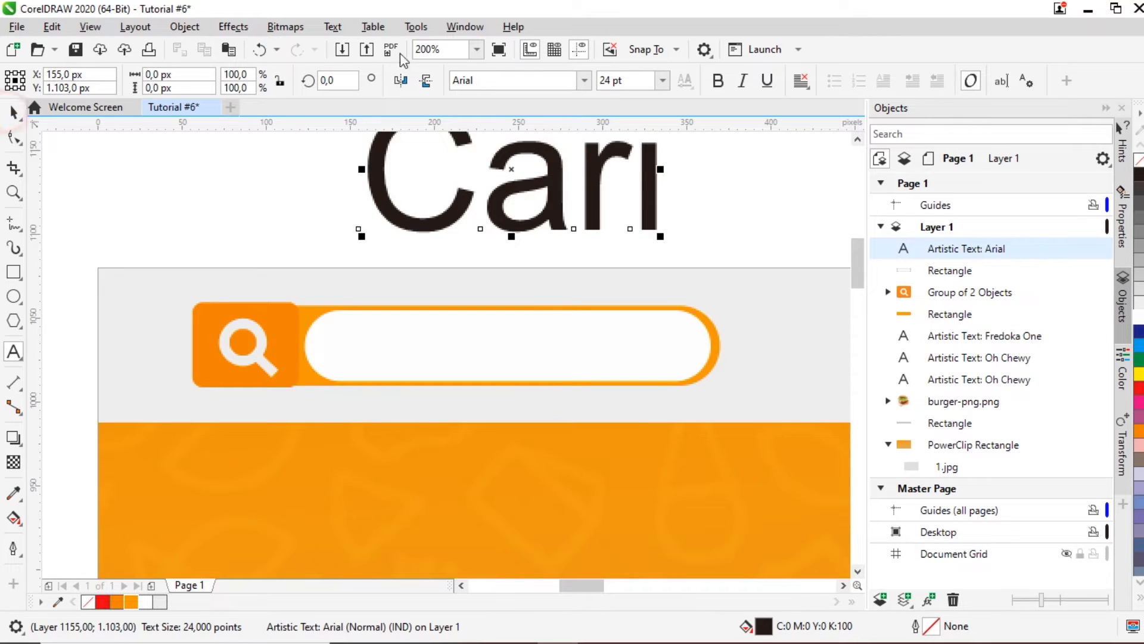
left_click(584, 79)
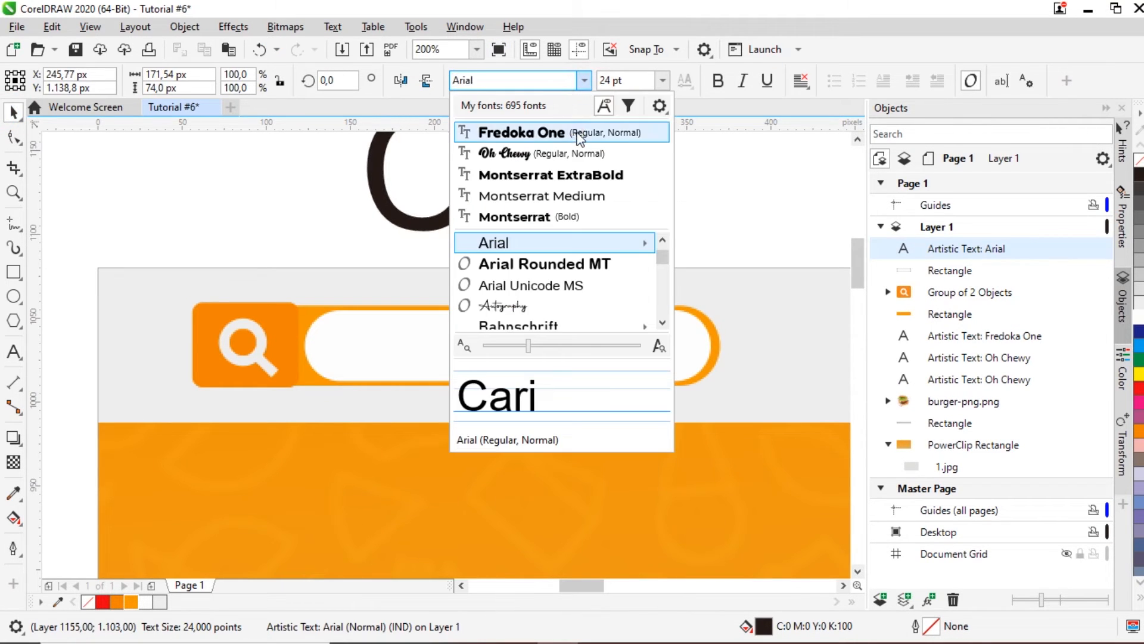
left_click(573, 132)
left_click_drag(551, 186, 553, 240)
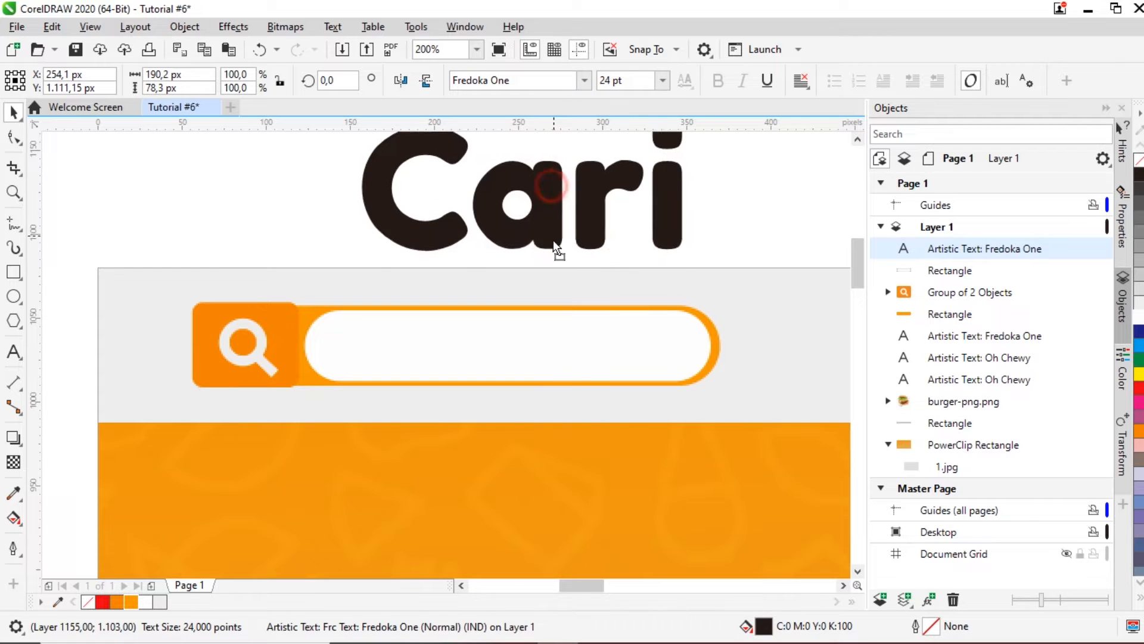
left_click_drag(693, 150, 411, 345)
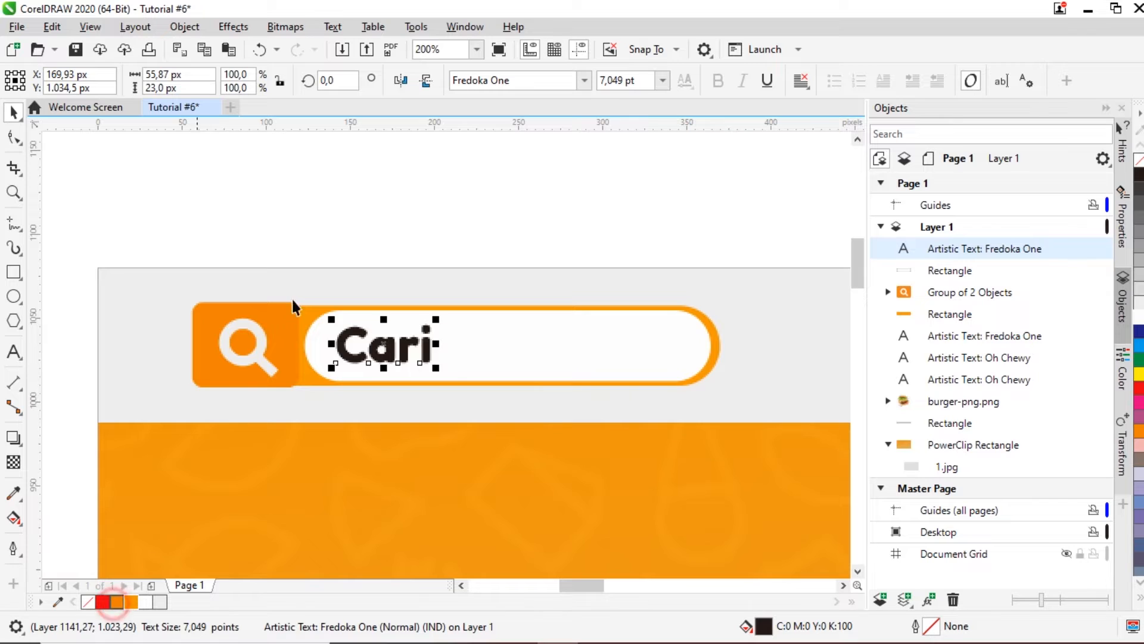
left_click(332, 198)
scroll(333, 195, "down", 2)
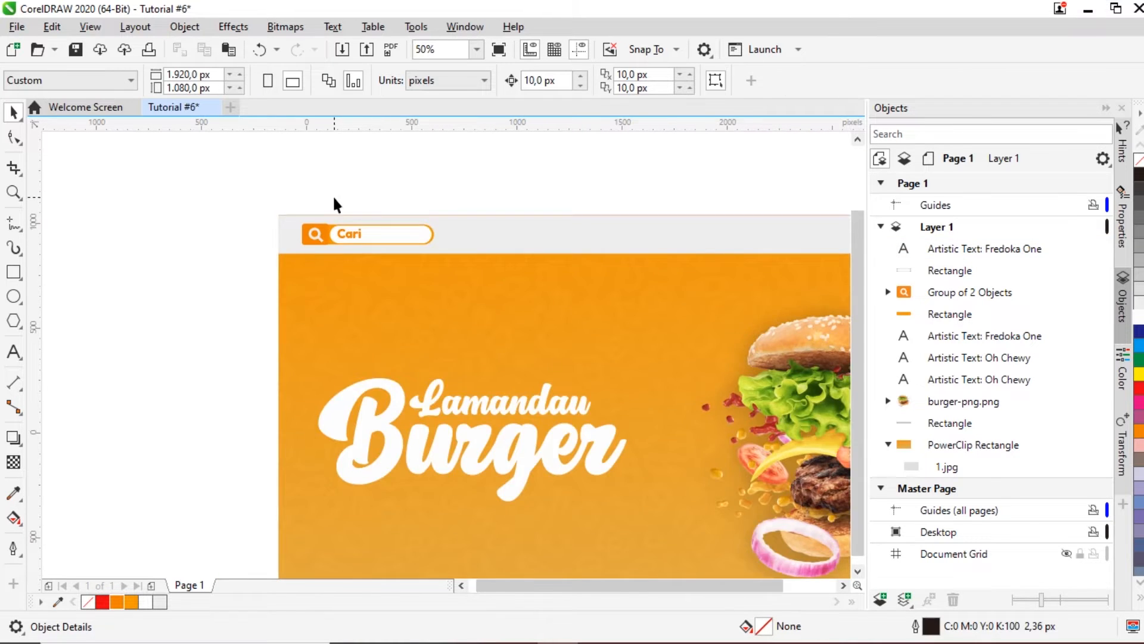
scroll(334, 204, "down", 1)
scroll(592, 220, "down", 1)
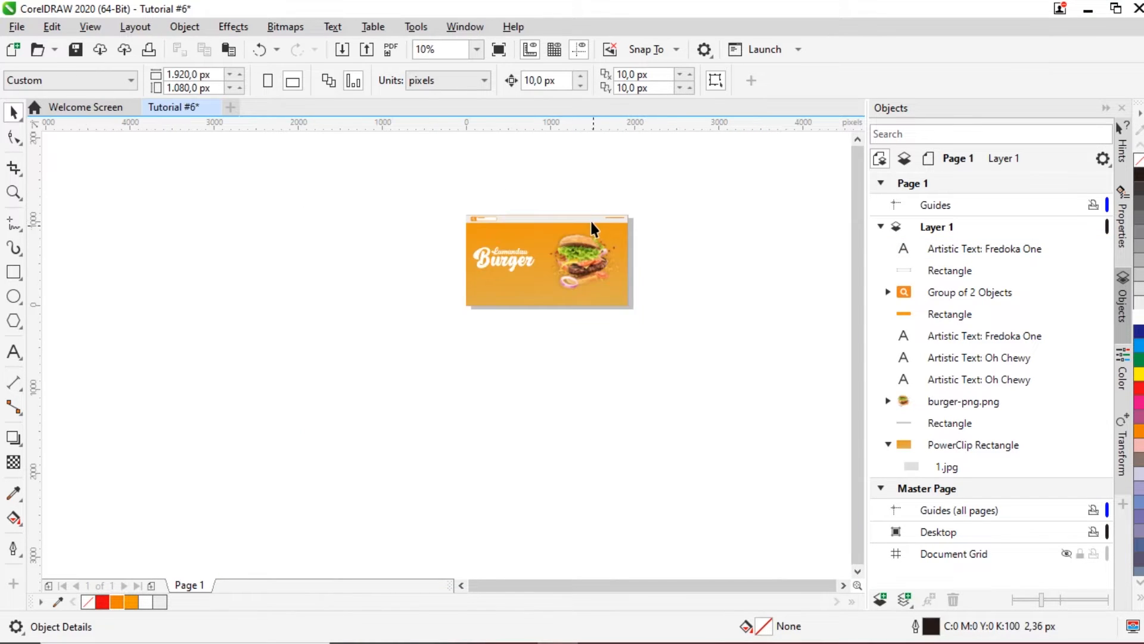
scroll(590, 221, "up", 1)
scroll(509, 202, "up", 1)
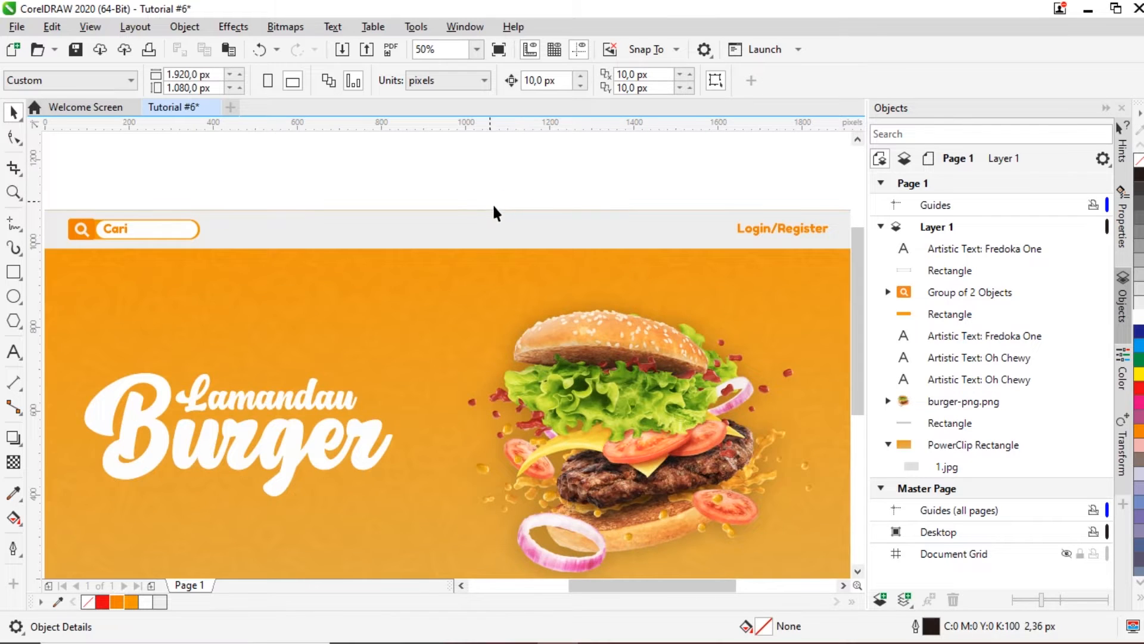
scroll(494, 207, "down", 1)
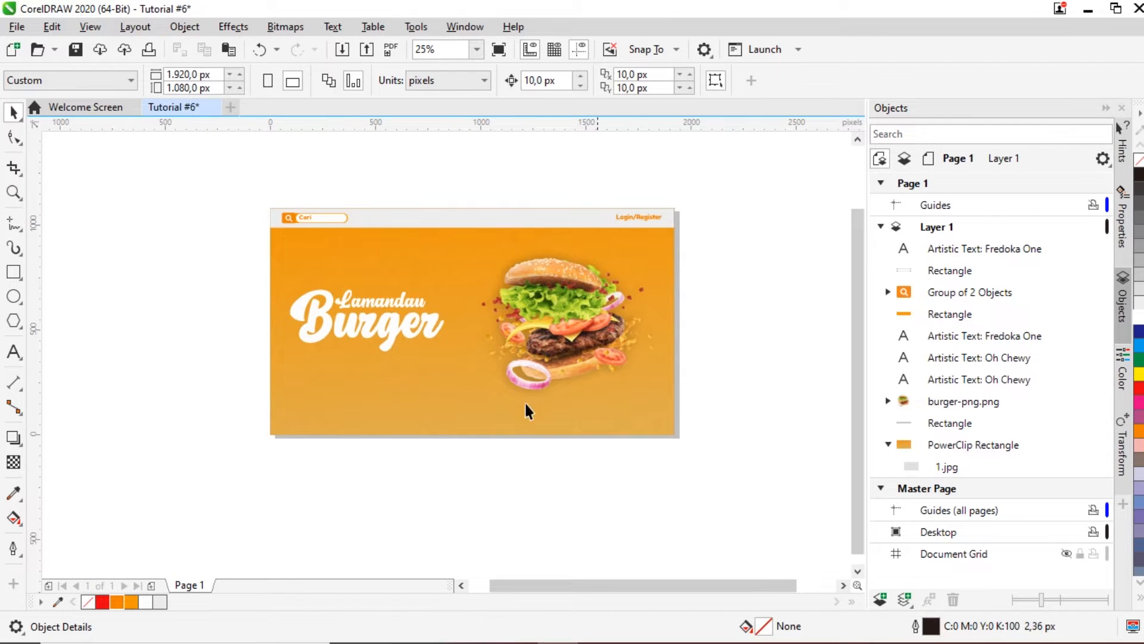
left_click_drag(859, 326, 858, 301)
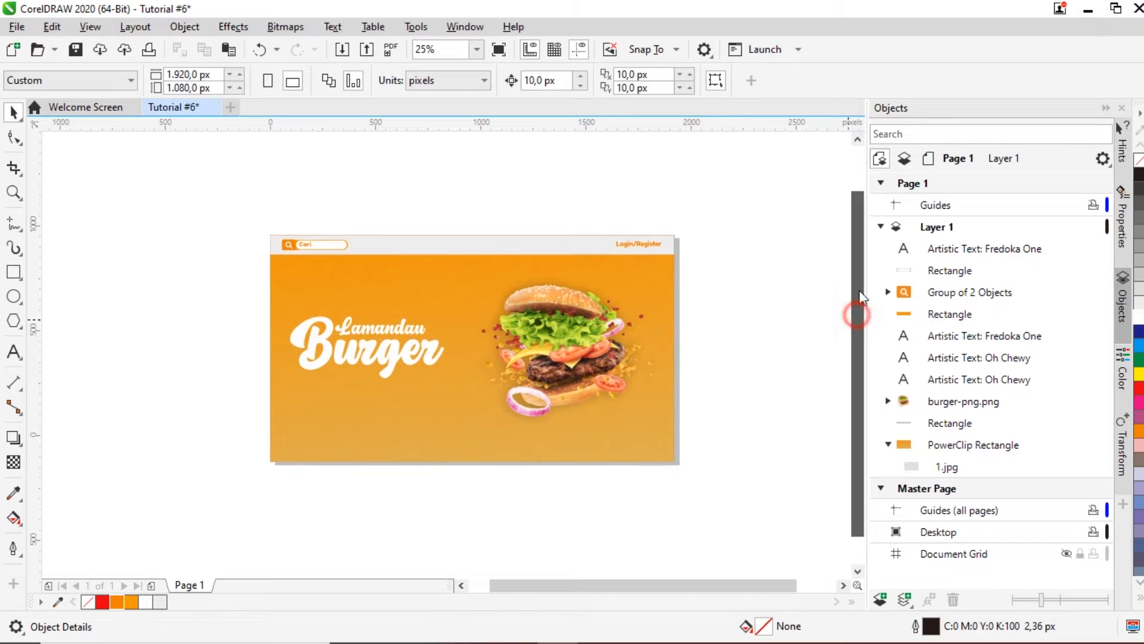
scroll(486, 265, "up", 1)
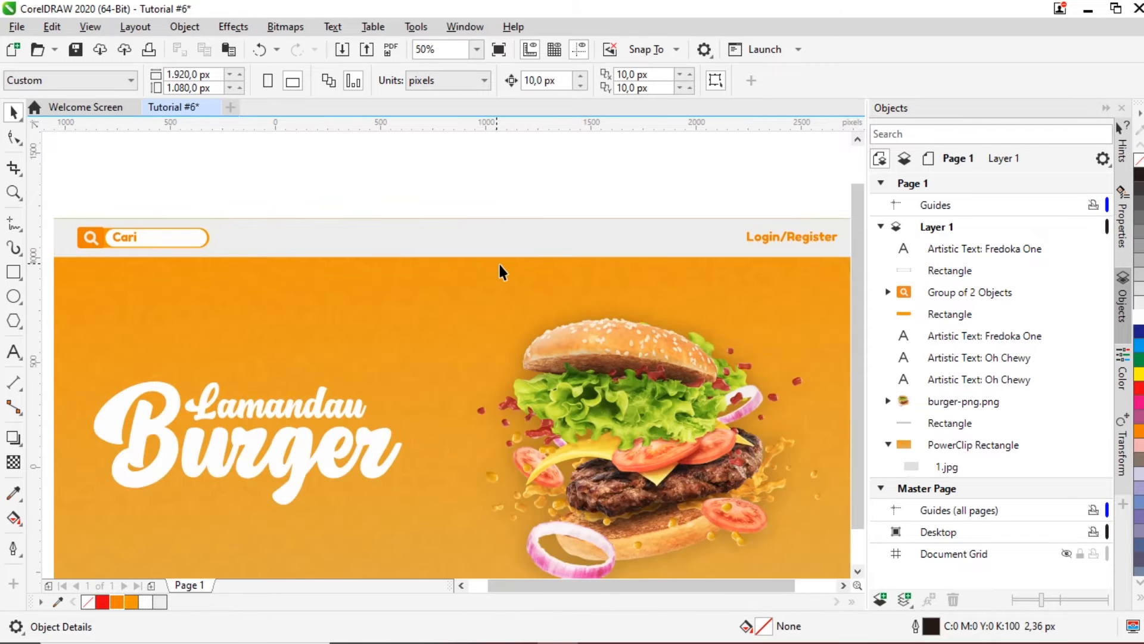
scroll(498, 263, "down", 1)
scroll(365, 241, "up", 1)
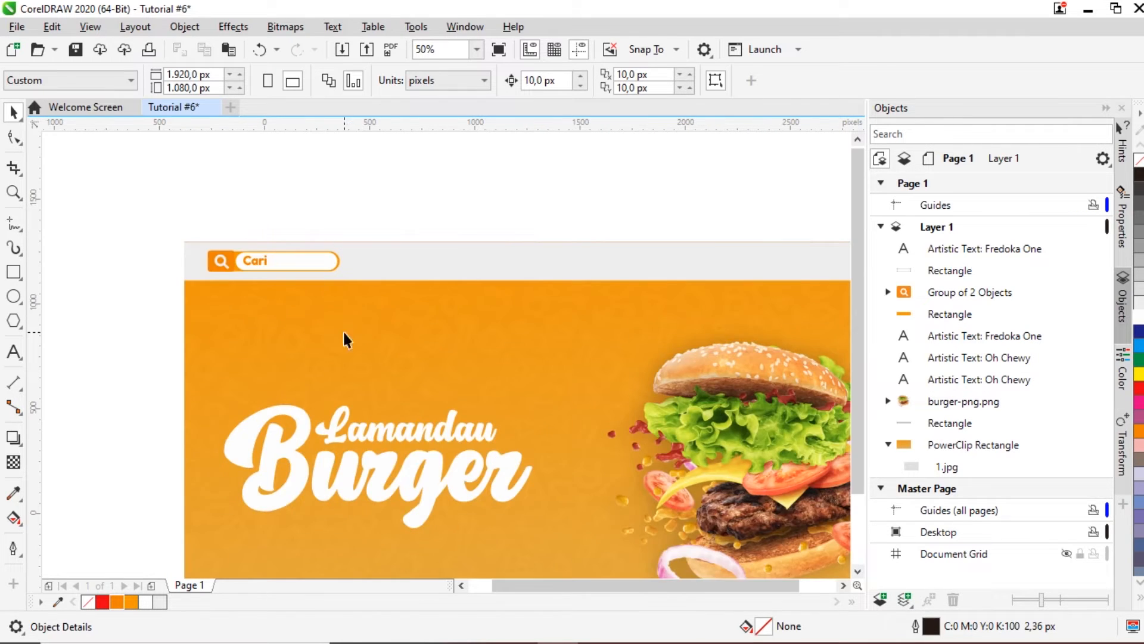
scroll(342, 330, "down", 1)
scroll(243, 284, "up", 1)
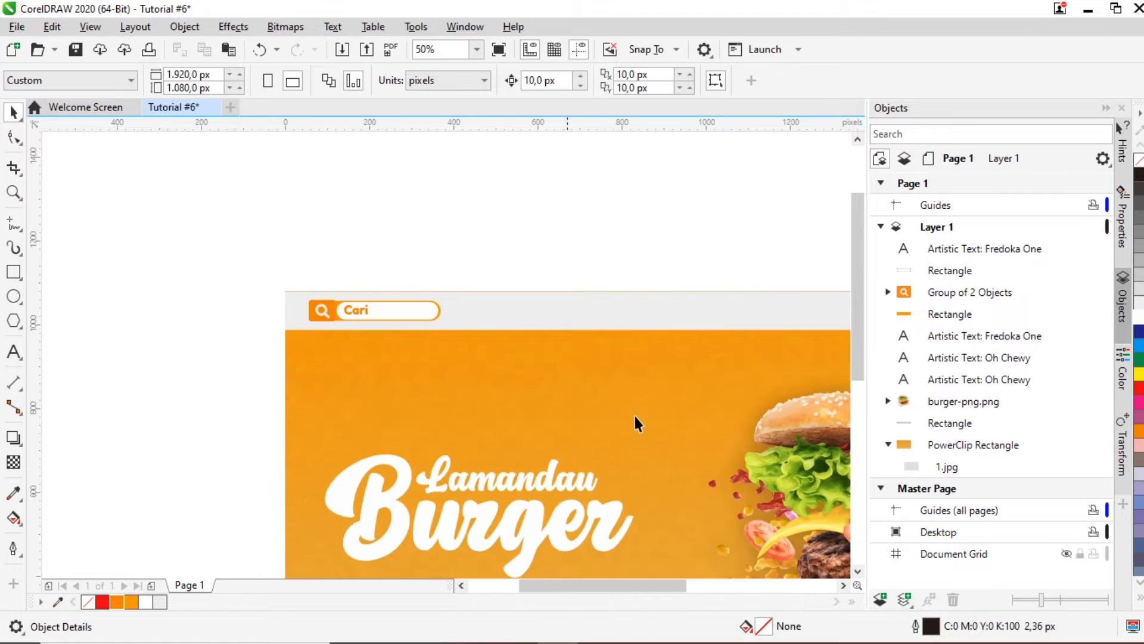
scroll(398, 279, "up", 1)
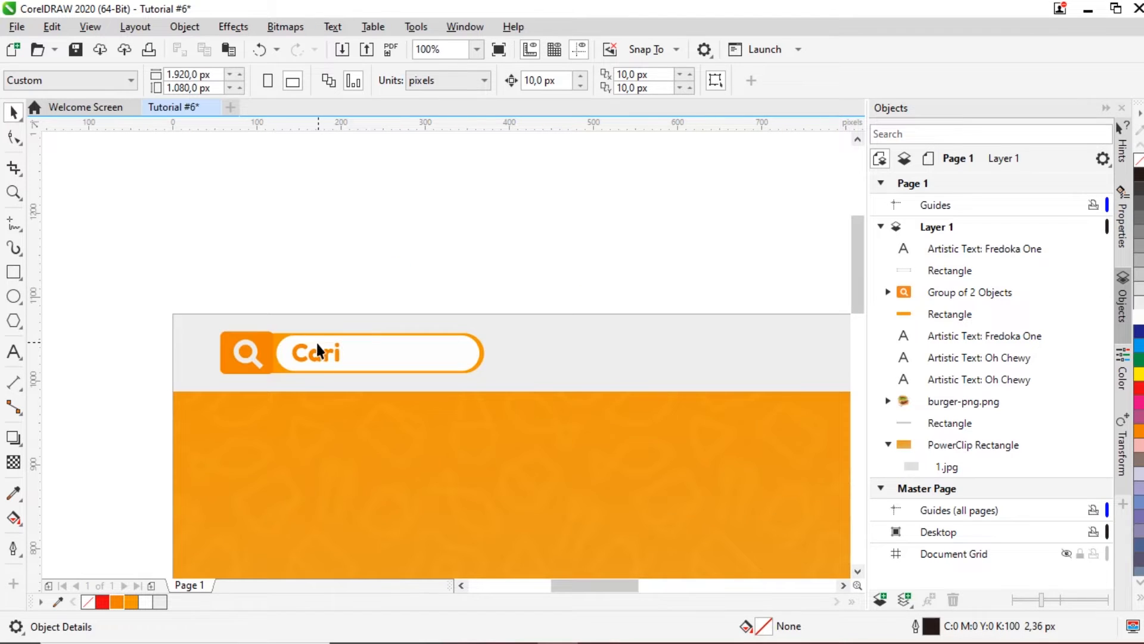
left_click(324, 357)
Step: Scale the Cari text down to about 5 pt
scroll(323, 346, "up", 1)
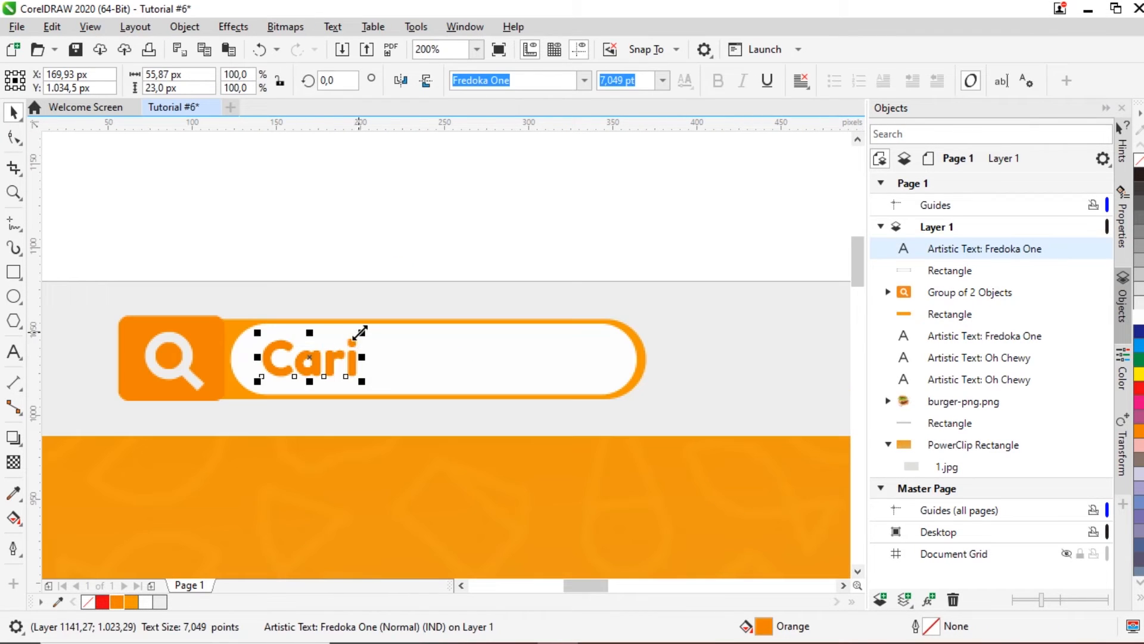
left_click_drag(358, 332, 305, 356)
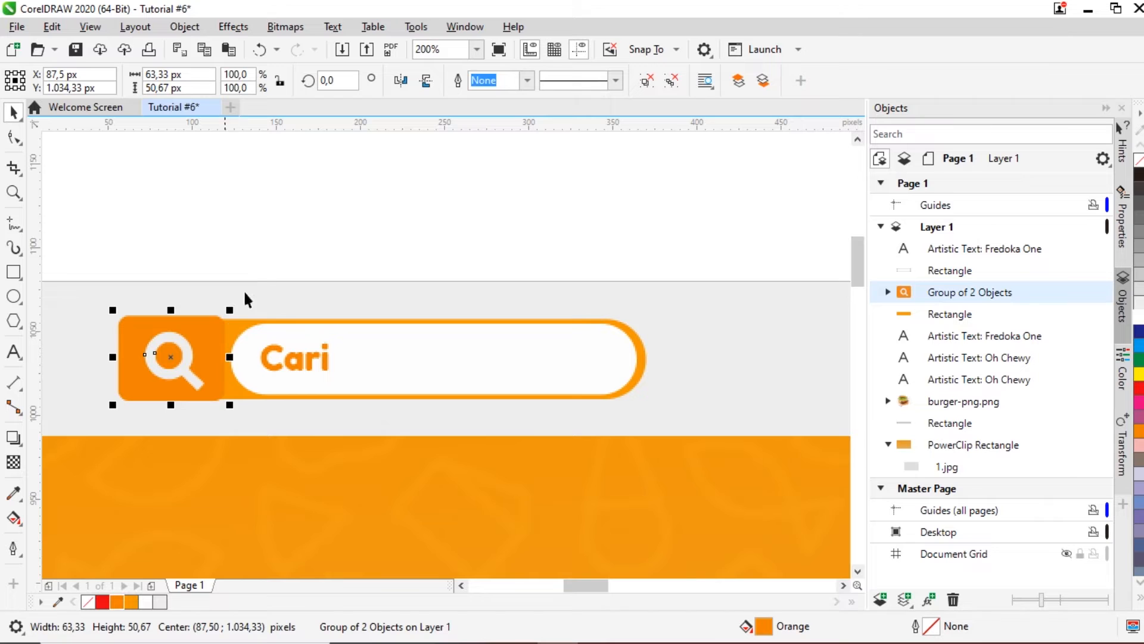
scroll(275, 225, "down", 2)
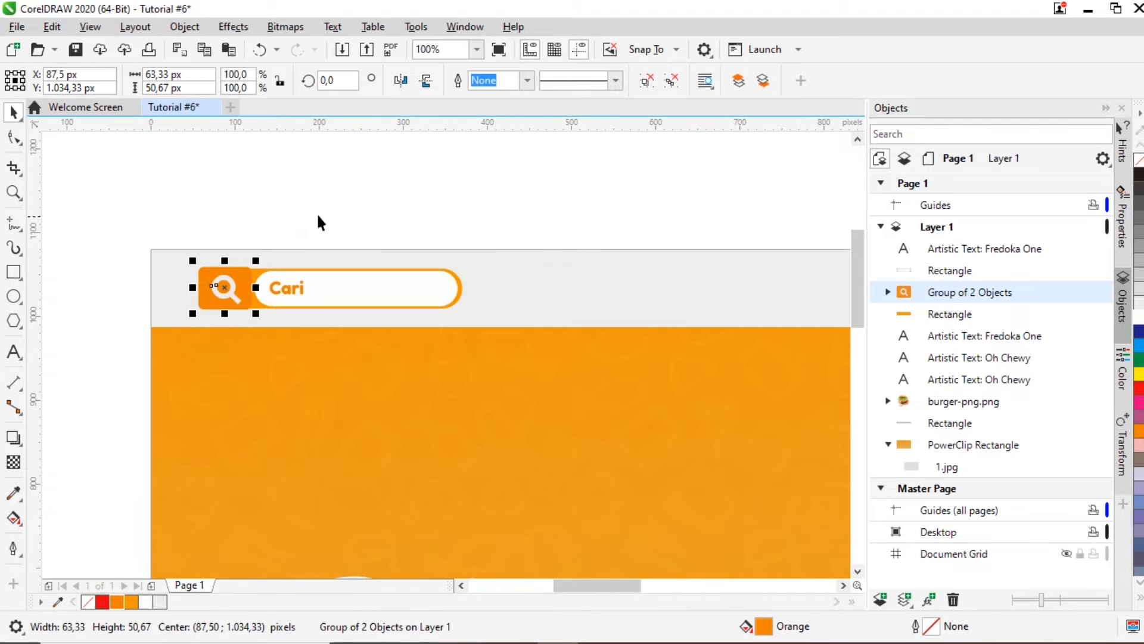
left_click(320, 213)
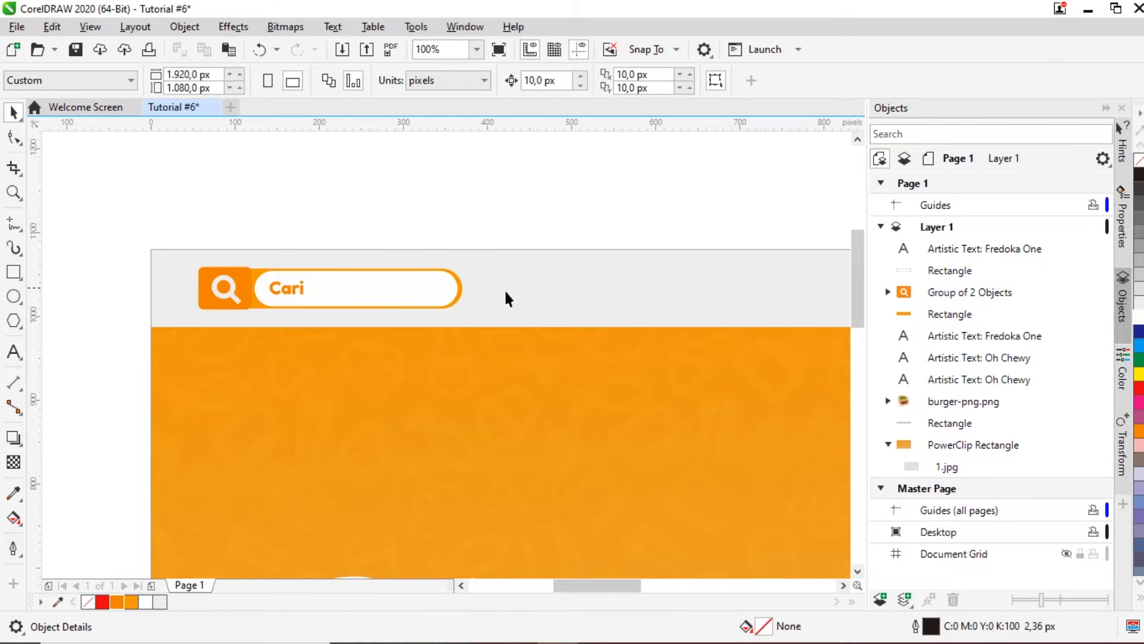
scroll(501, 287, "down", 2)
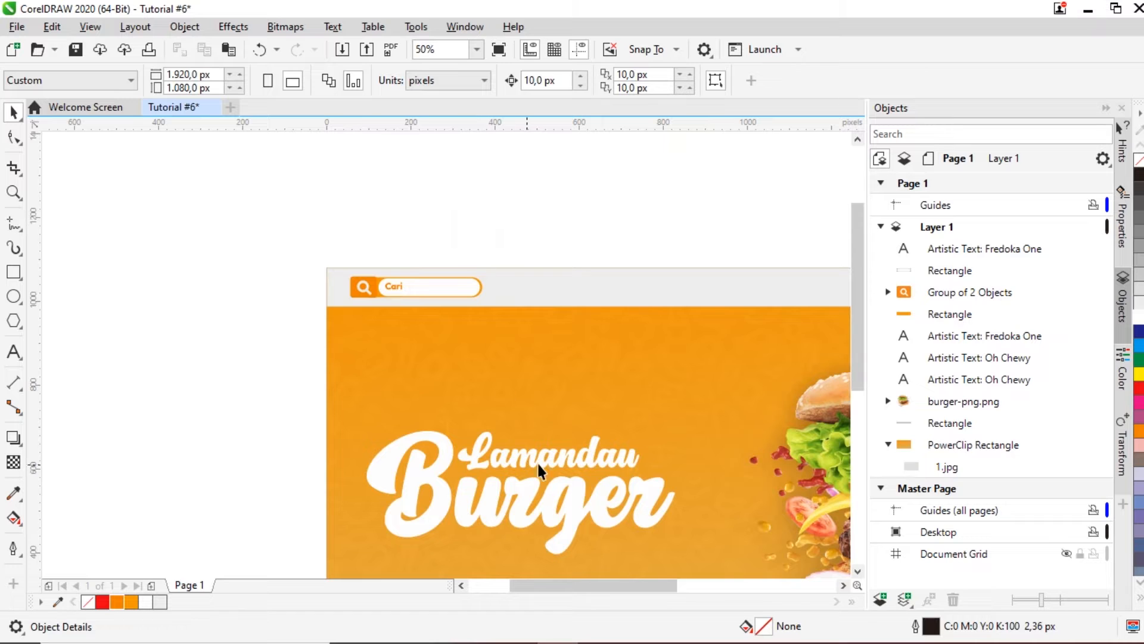
Step: Raise both lines of the 'Lamandau Burger' title slightly
left_click_drag(565, 590, 595, 586)
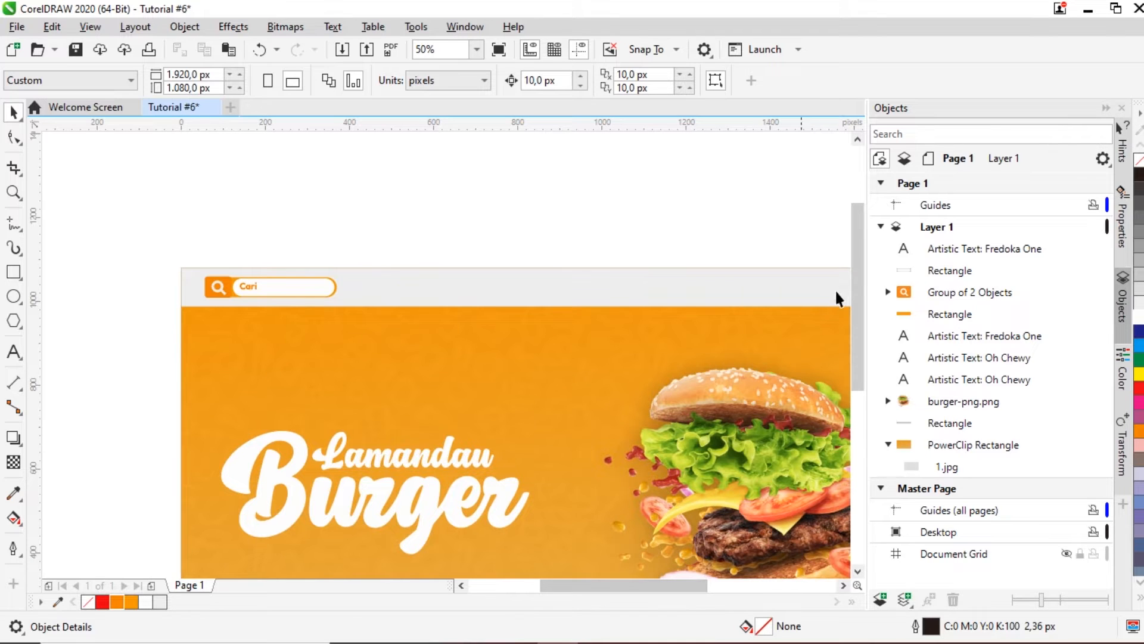
left_click_drag(856, 286, 856, 312)
mouse_move(565, 585)
left_mouse_down()
mouse_move(595, 584)
mouse_move(583, 584)
left_mouse_up()
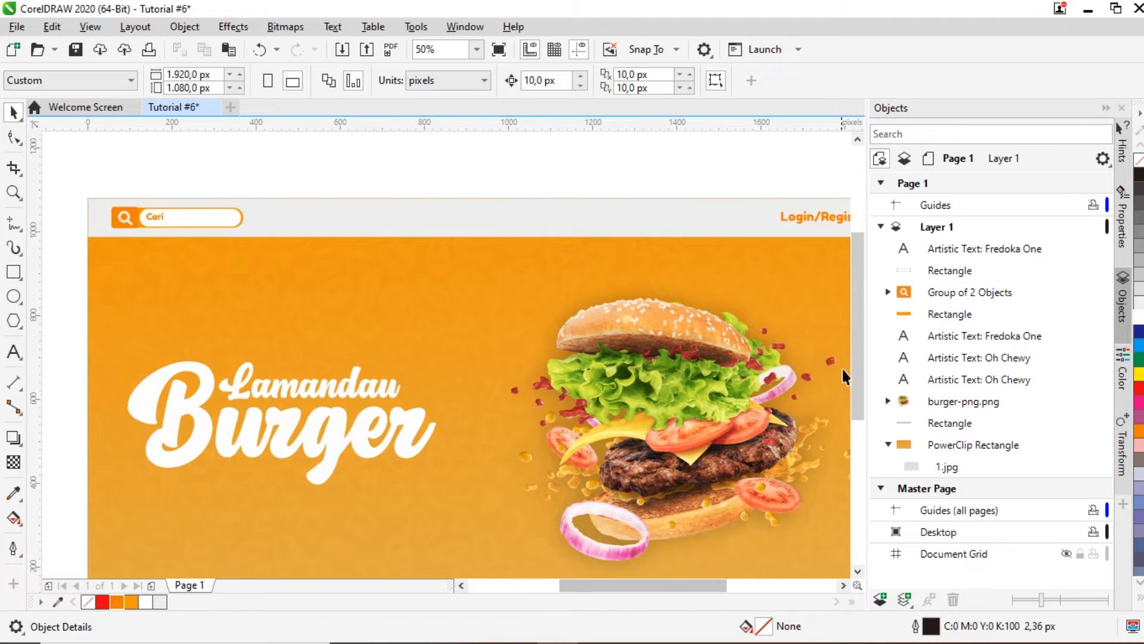
left_click_drag(858, 355, 857, 397)
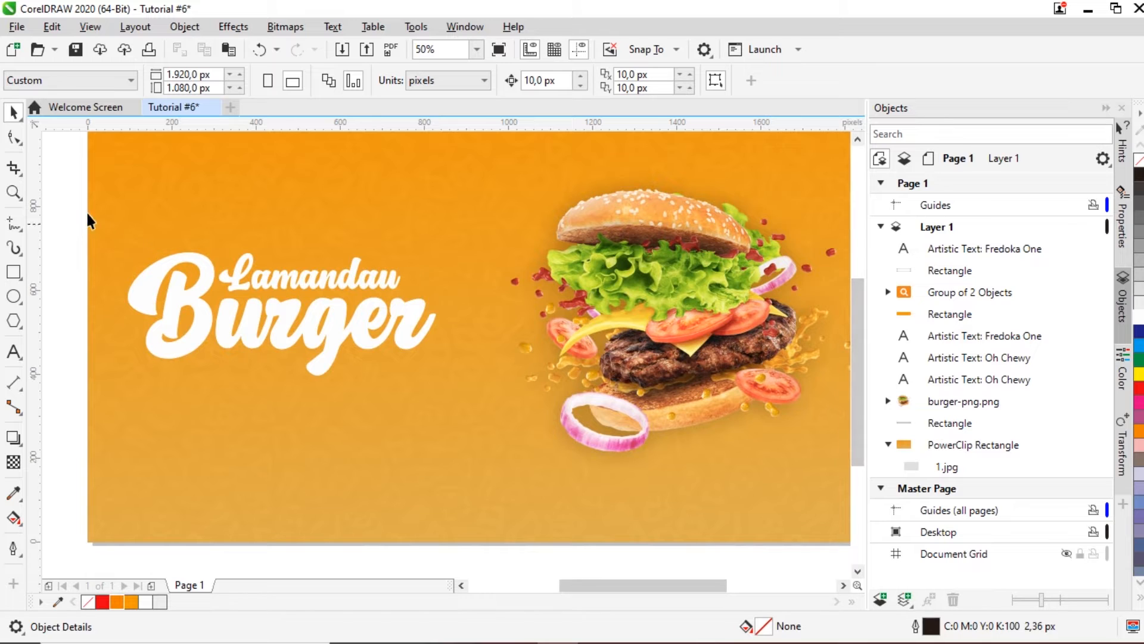
left_click_drag(342, 326, 472, 378)
left_click_drag(298, 305, 297, 275)
scroll(296, 278, "down", 2)
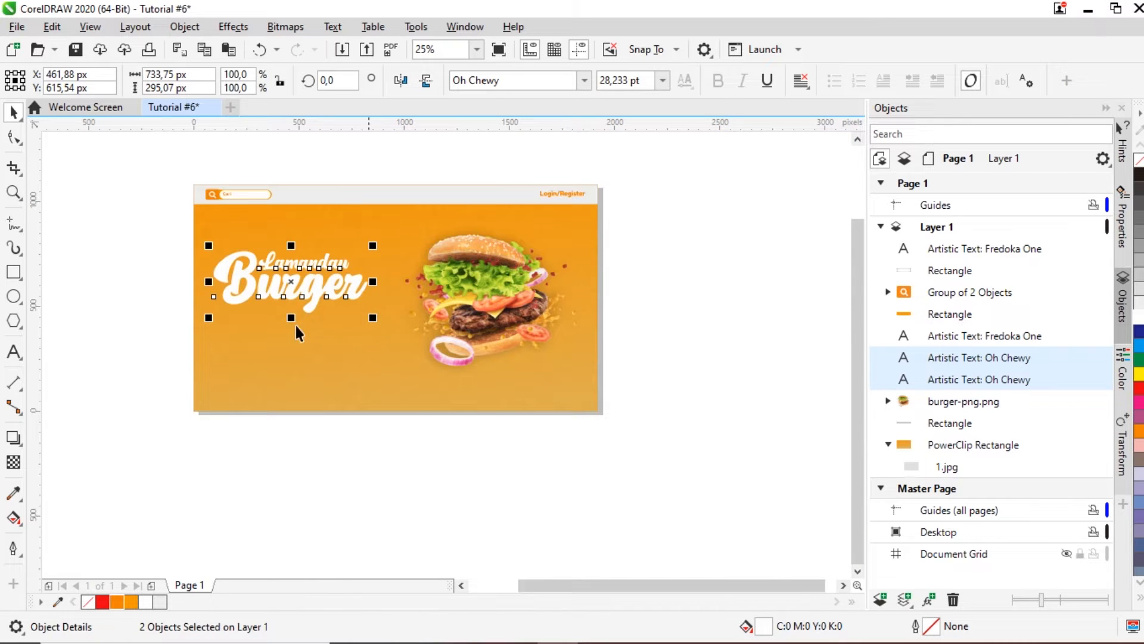
left_click(136, 266)
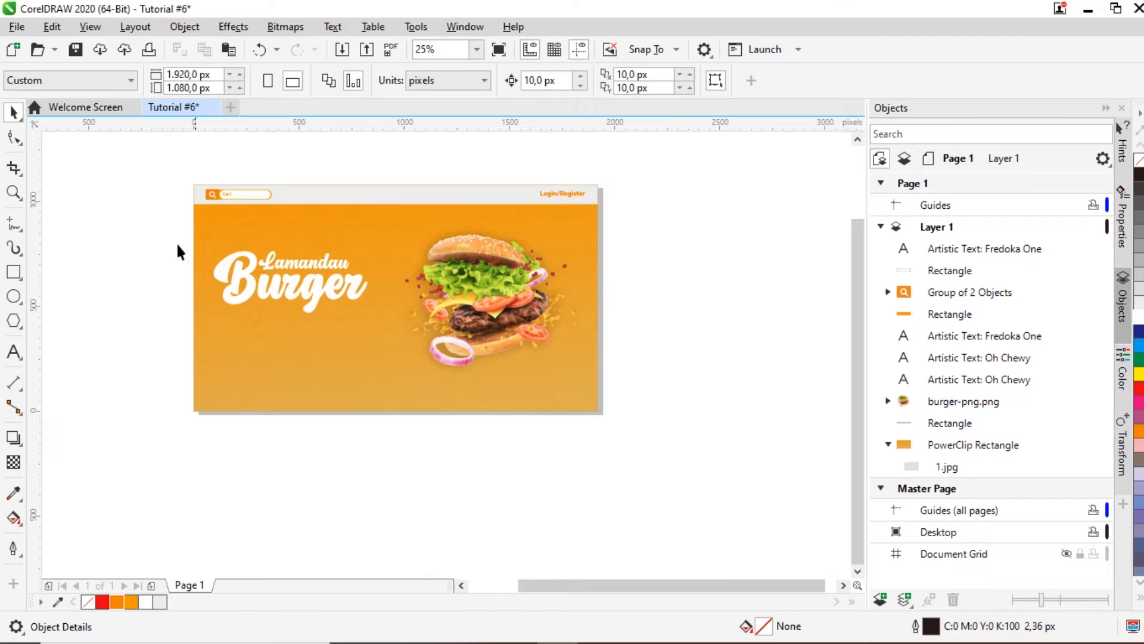
left_click_drag(358, 328, 378, 335)
scroll(304, 291, "up", 1)
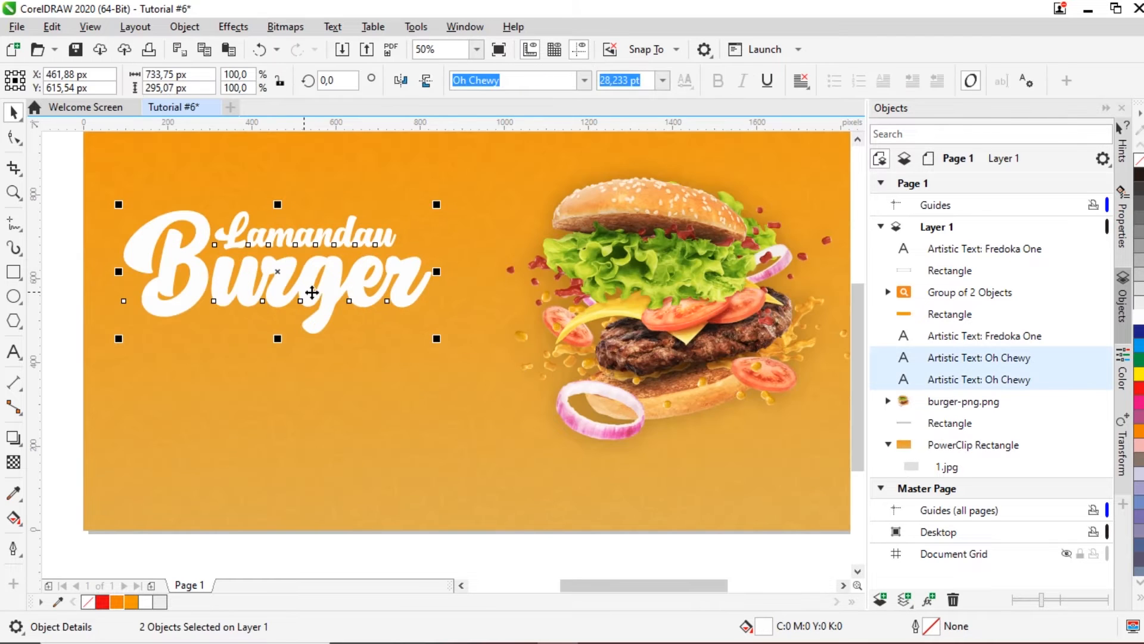
left_click_drag(314, 296, 314, 303)
scroll(326, 309, "down", 1)
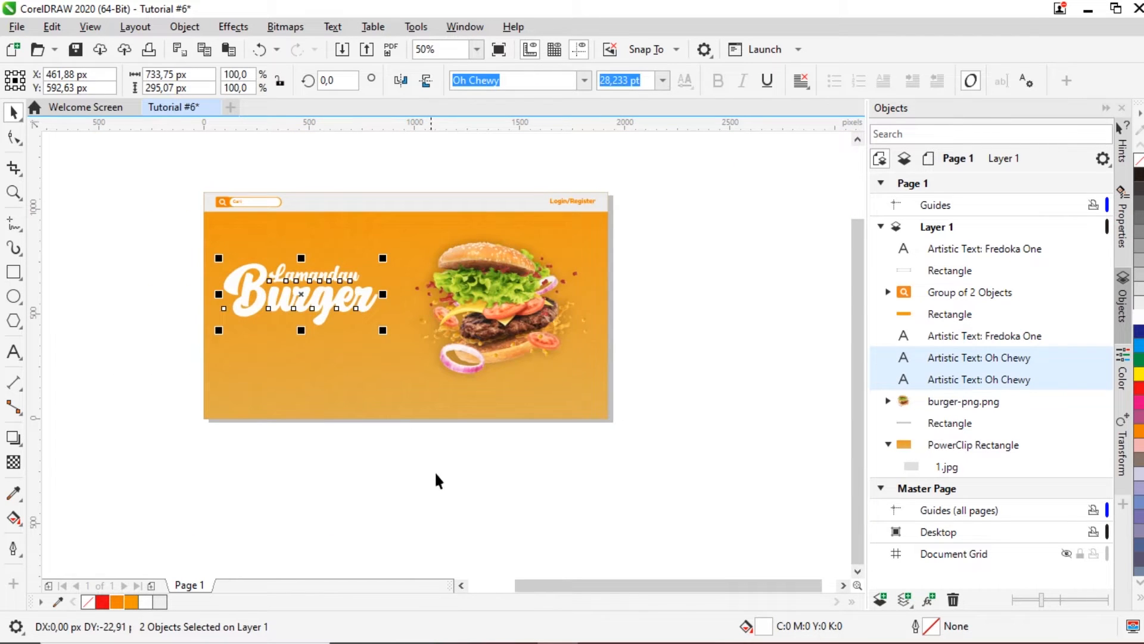
left_click(340, 423)
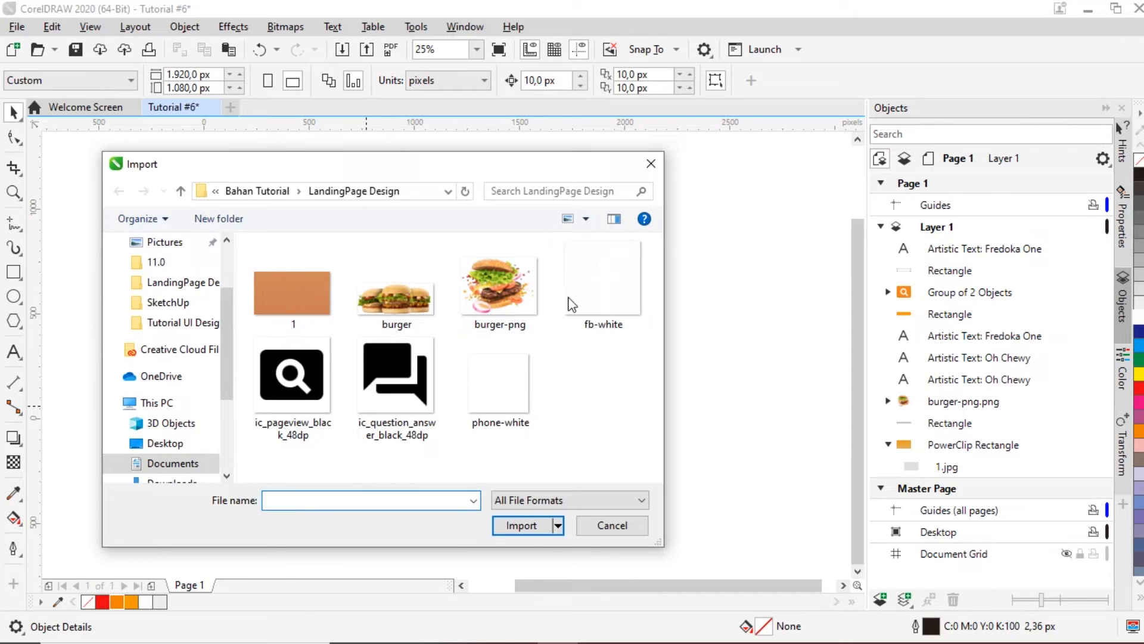
Step: Import phone-white.png and place it at the banner's lower-left corner
left_click(506, 391)
left_click(504, 527)
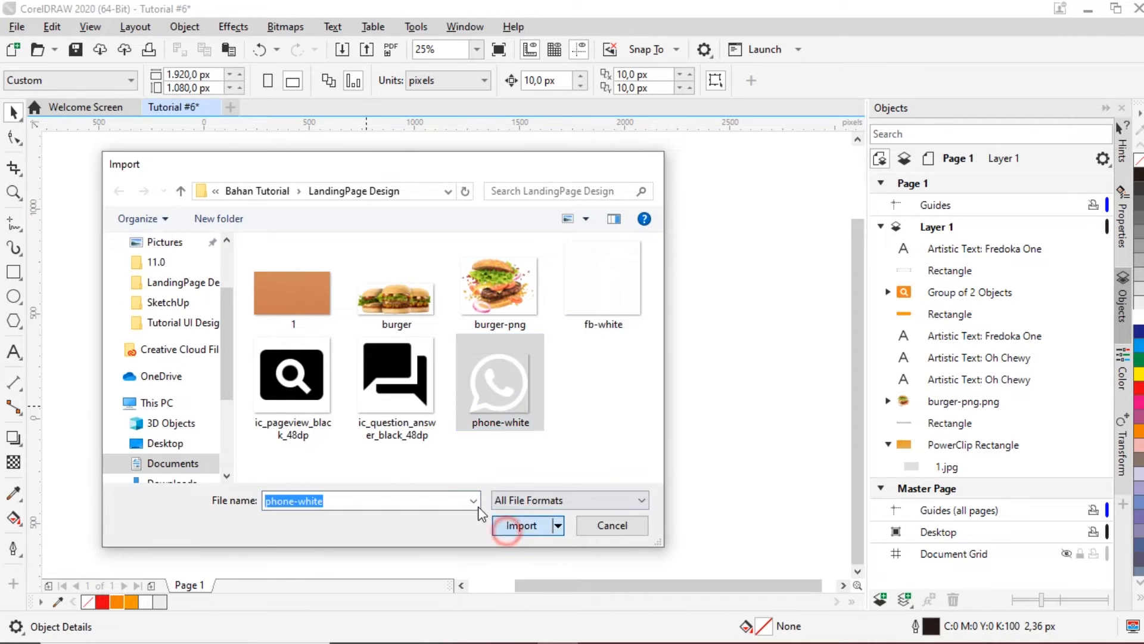
left_click(243, 373)
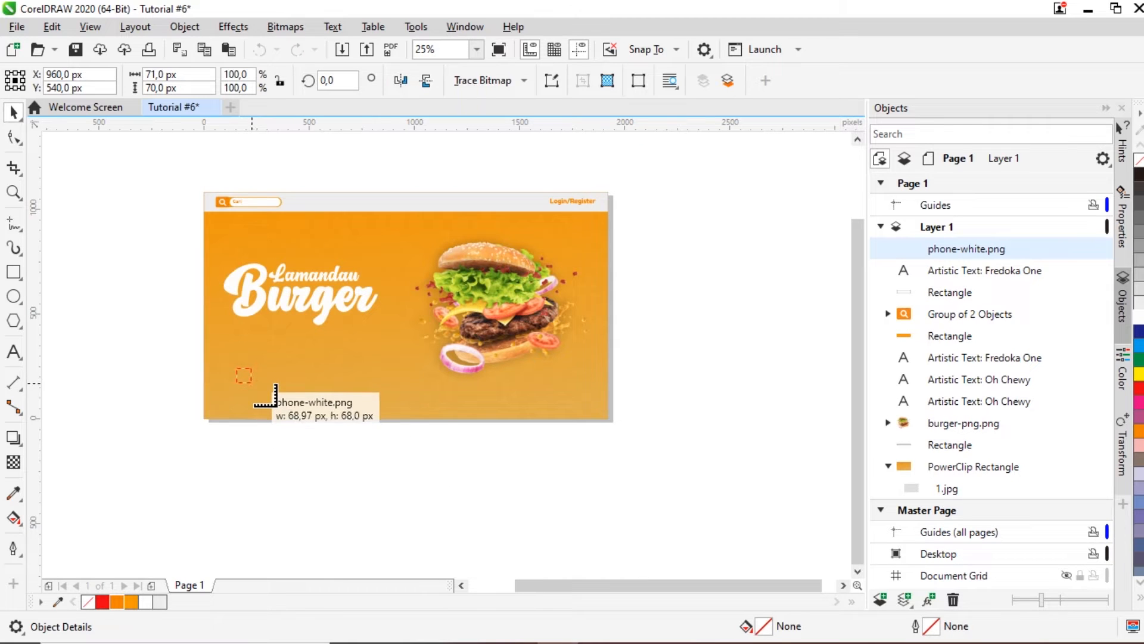
scroll(223, 384, "up", 2)
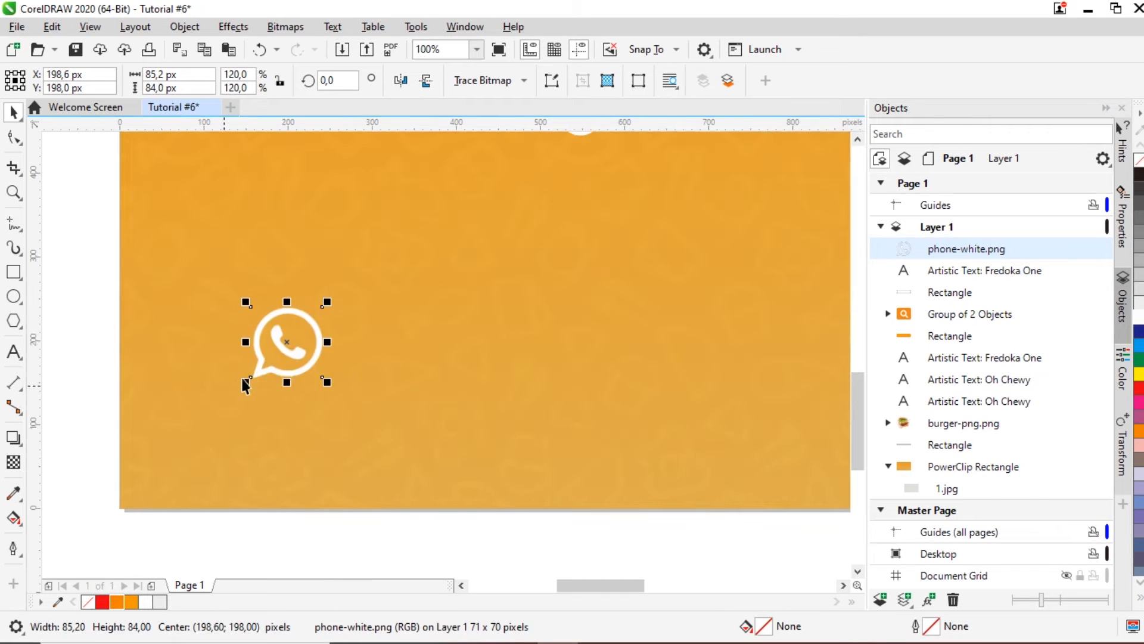
left_click_drag(265, 370, 220, 417)
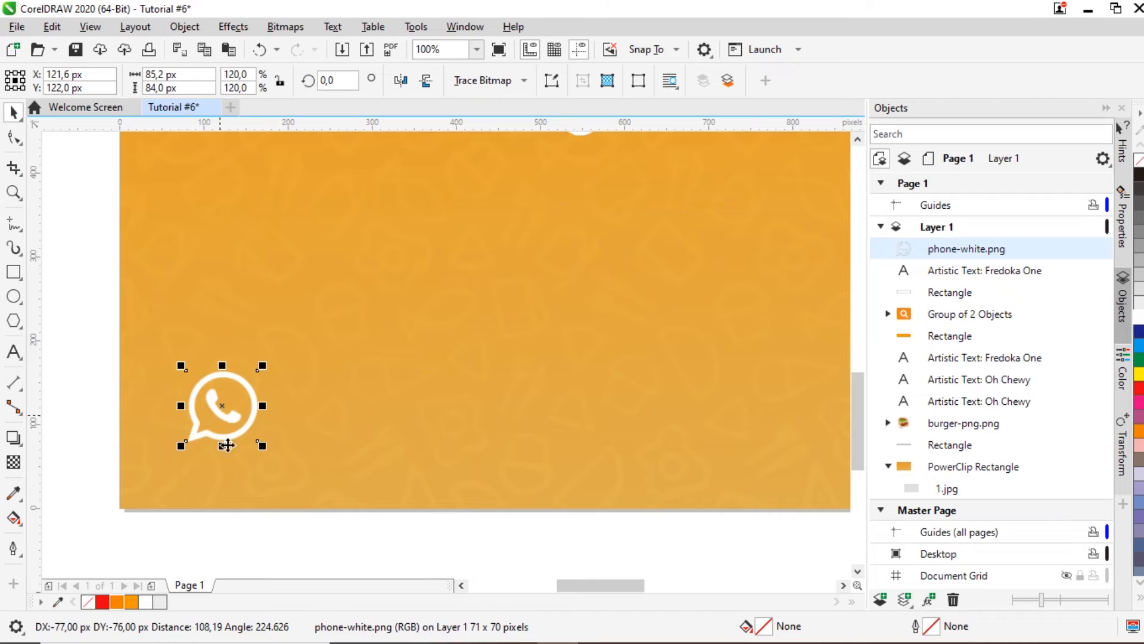
Step: Shrink the WhatsApp icon to about 76 px wide and nudge it slightly down
left_click(253, 394)
left_click_drag(261, 365, 261, 373)
scroll(261, 373, "down", 2)
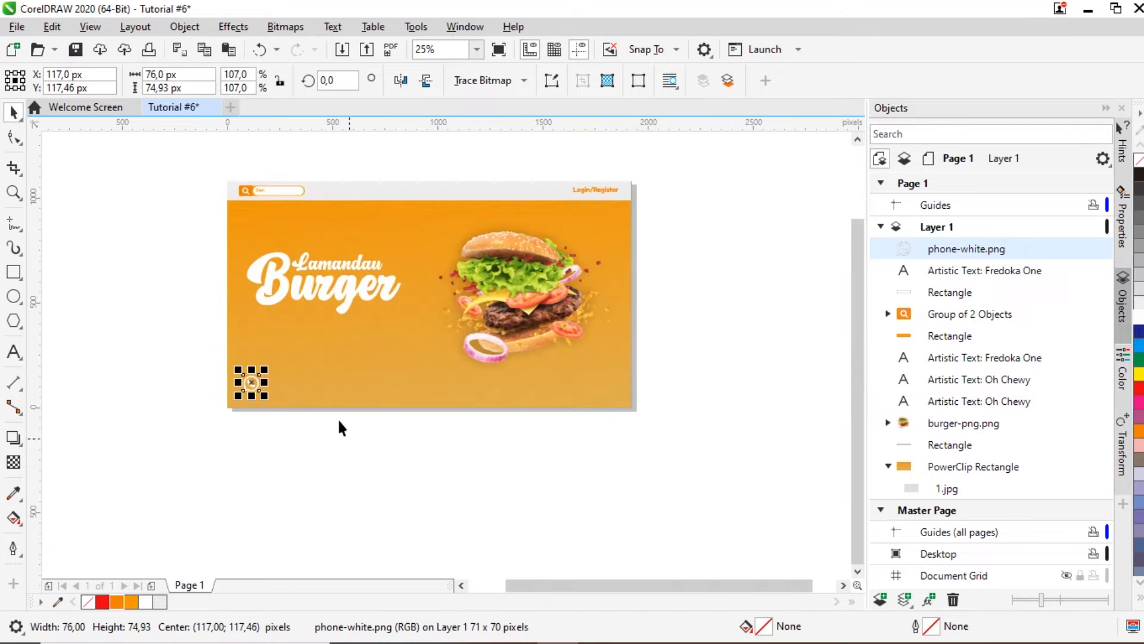
left_click(310, 474)
scroll(224, 385, "up", 1)
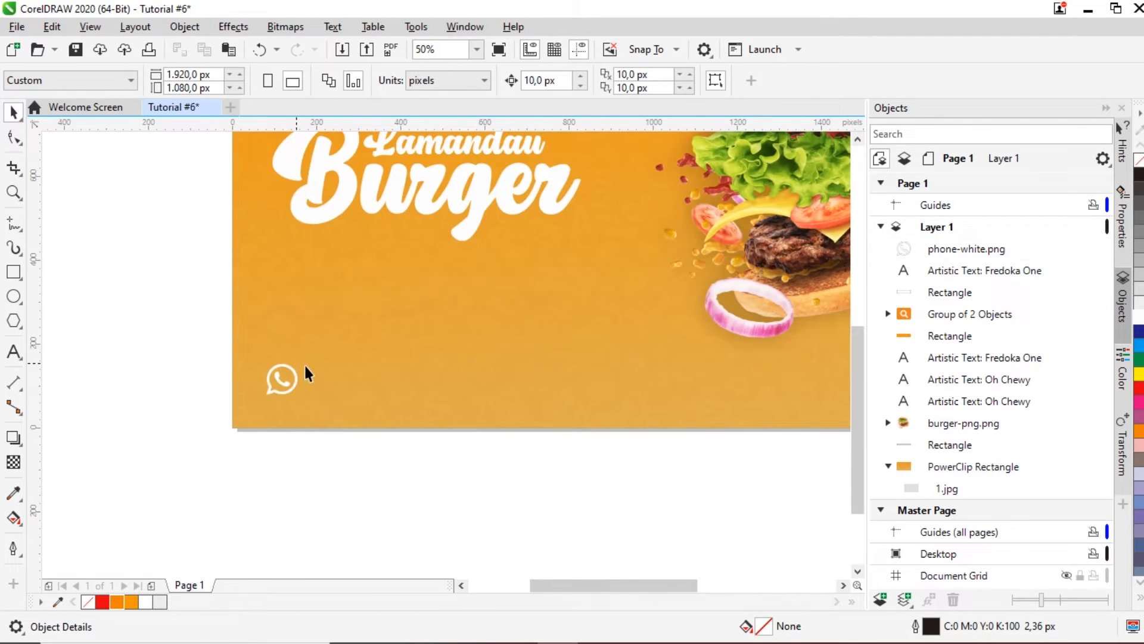
scroll(301, 368, "up", 1)
left_click_drag(288, 395, 288, 403)
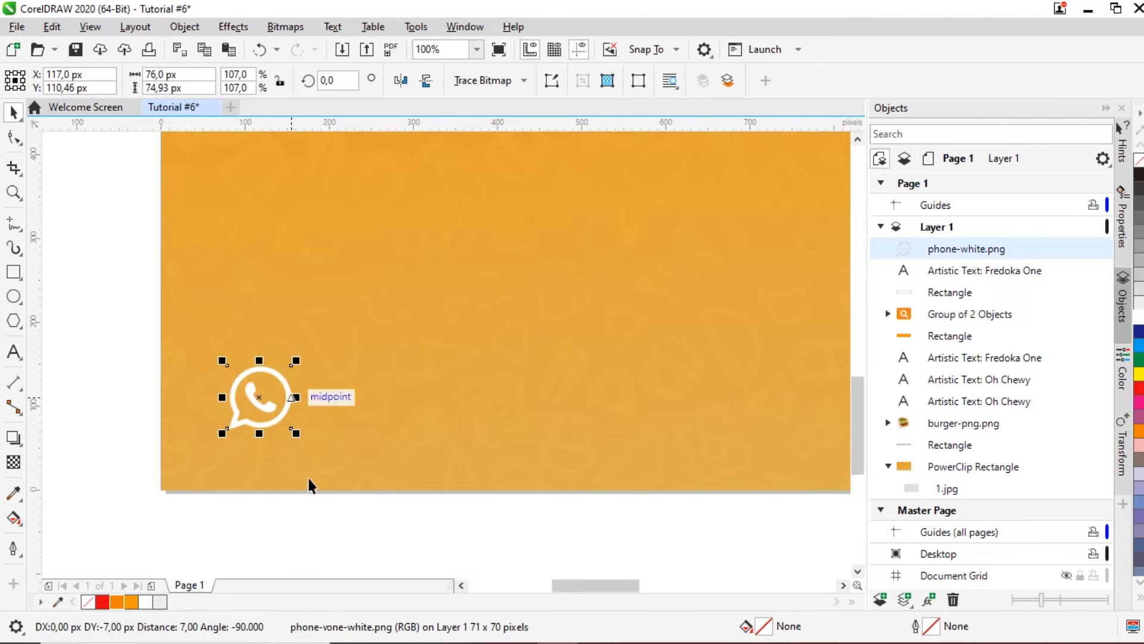
left_click(310, 499)
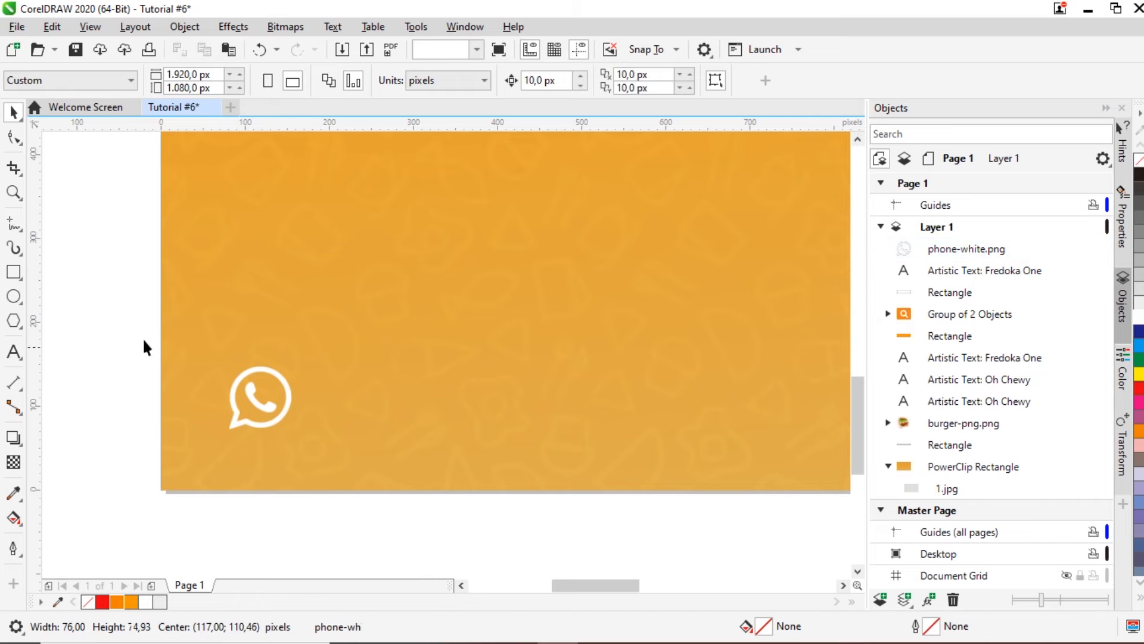
Step: Add the text 'WhatsApp Delivery Order' near the icon
left_click(18, 351)
left_click(337, 324)
type("Del")
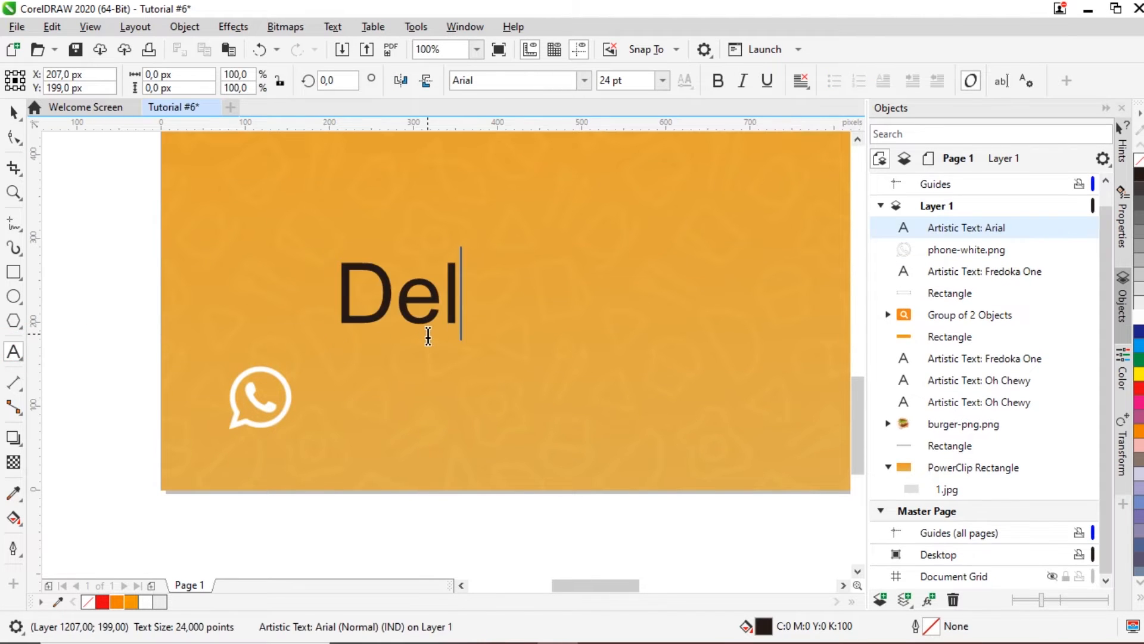
type("ivery Order")
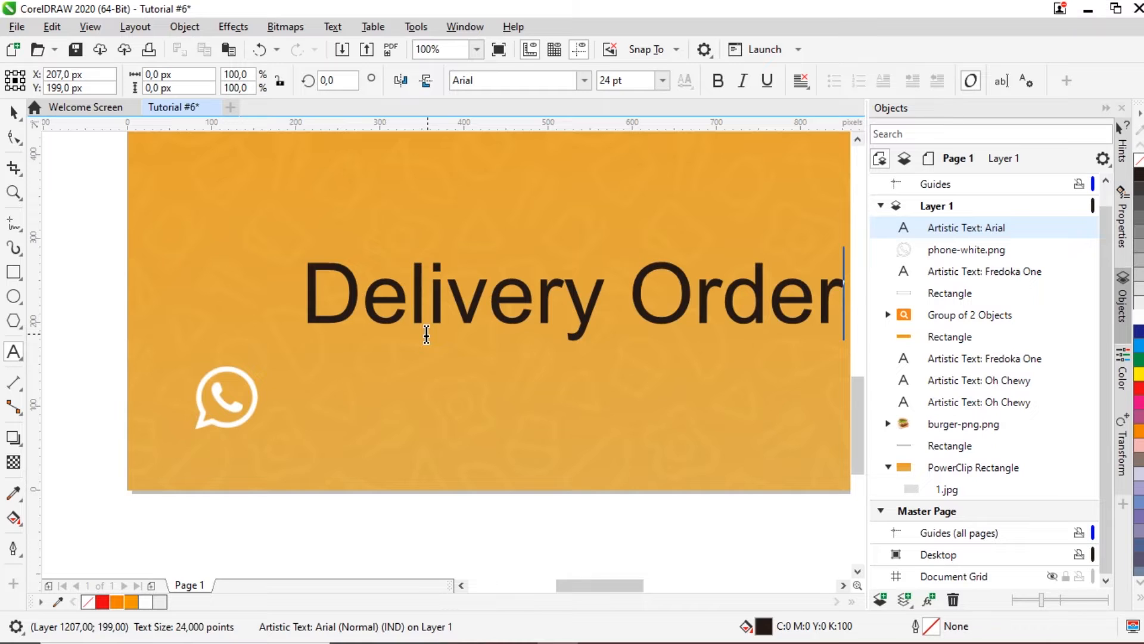
left_click(13, 112)
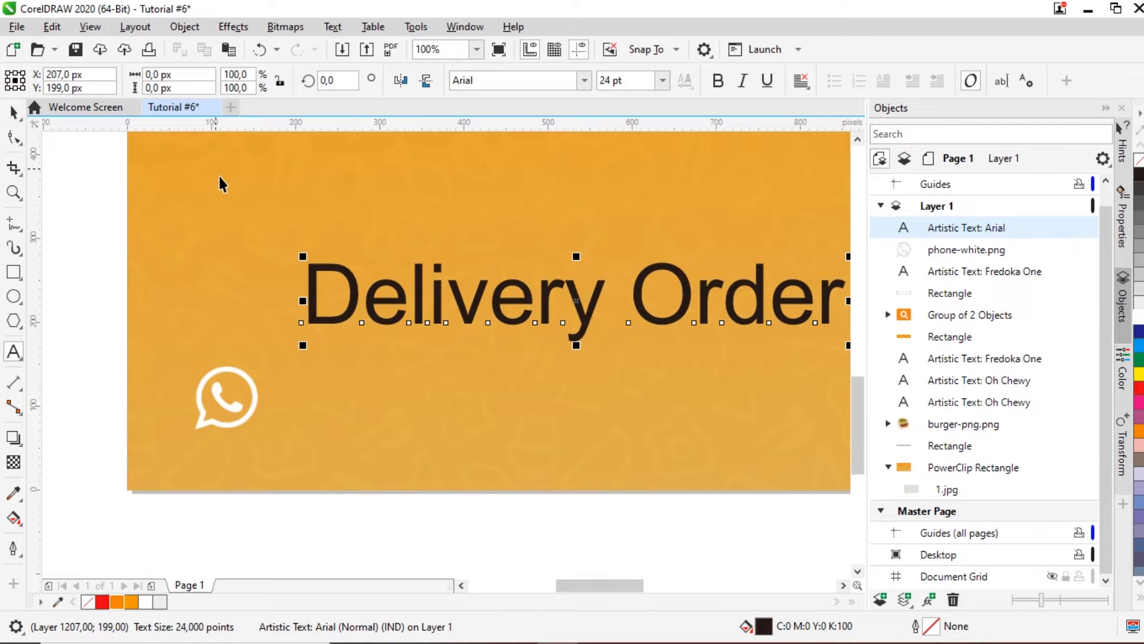
scroll(235, 188, "down", 1)
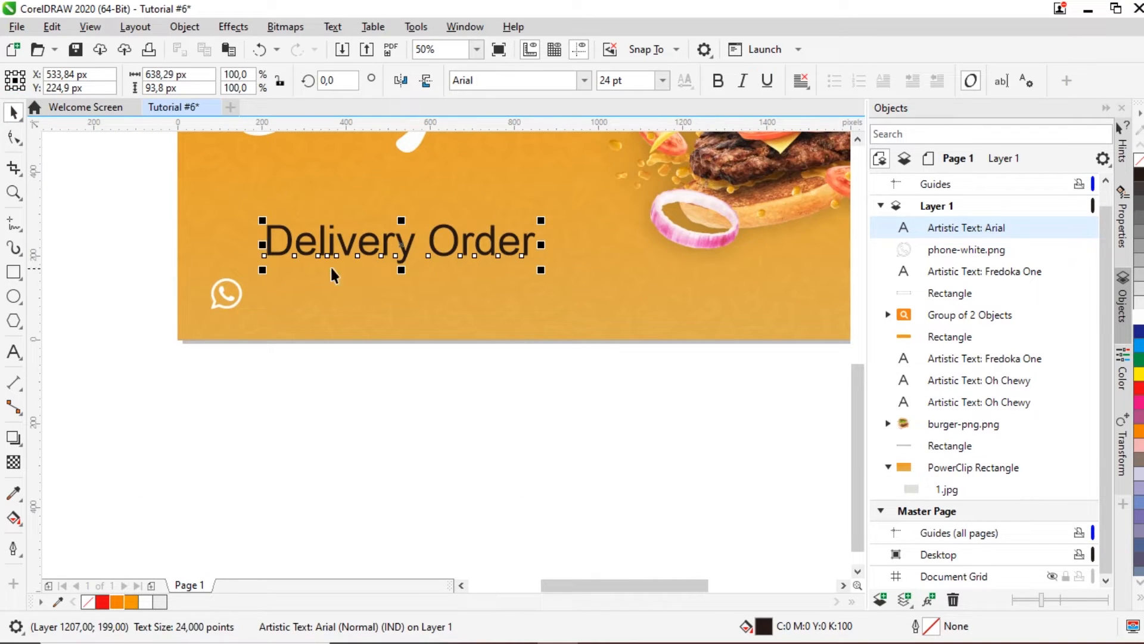
double_click(268, 234)
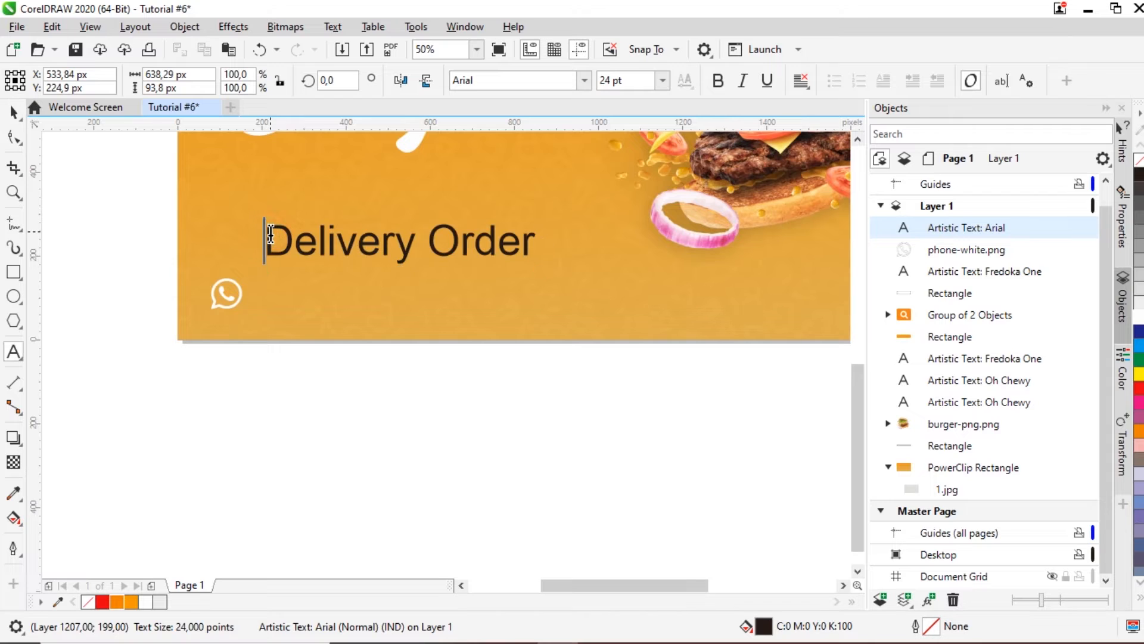
type("WhatsApp")
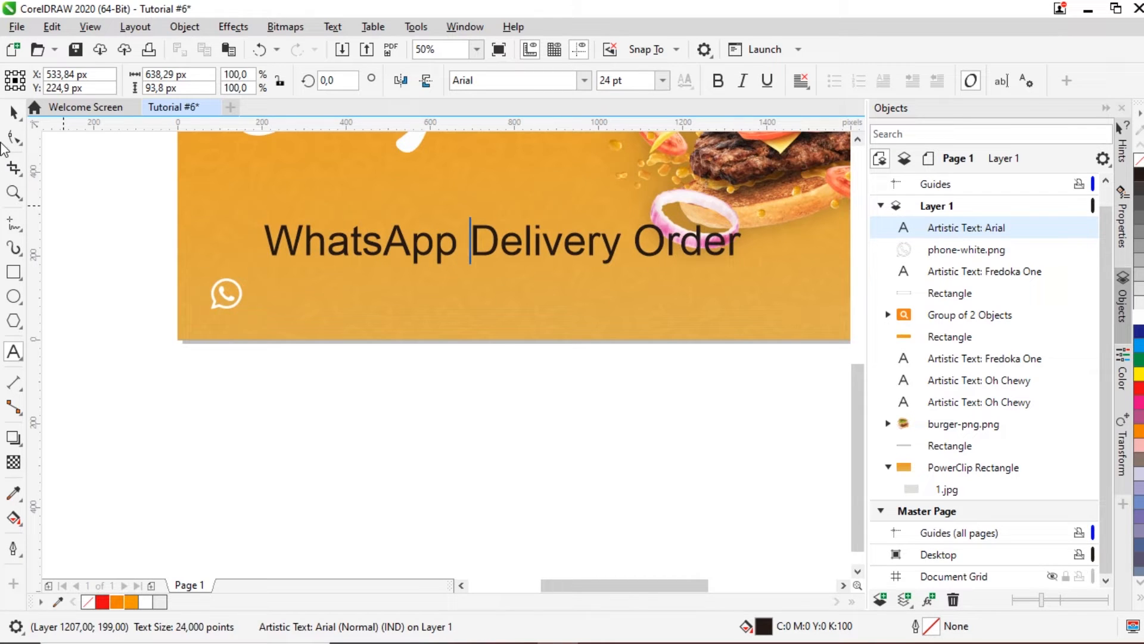
left_click(13, 113)
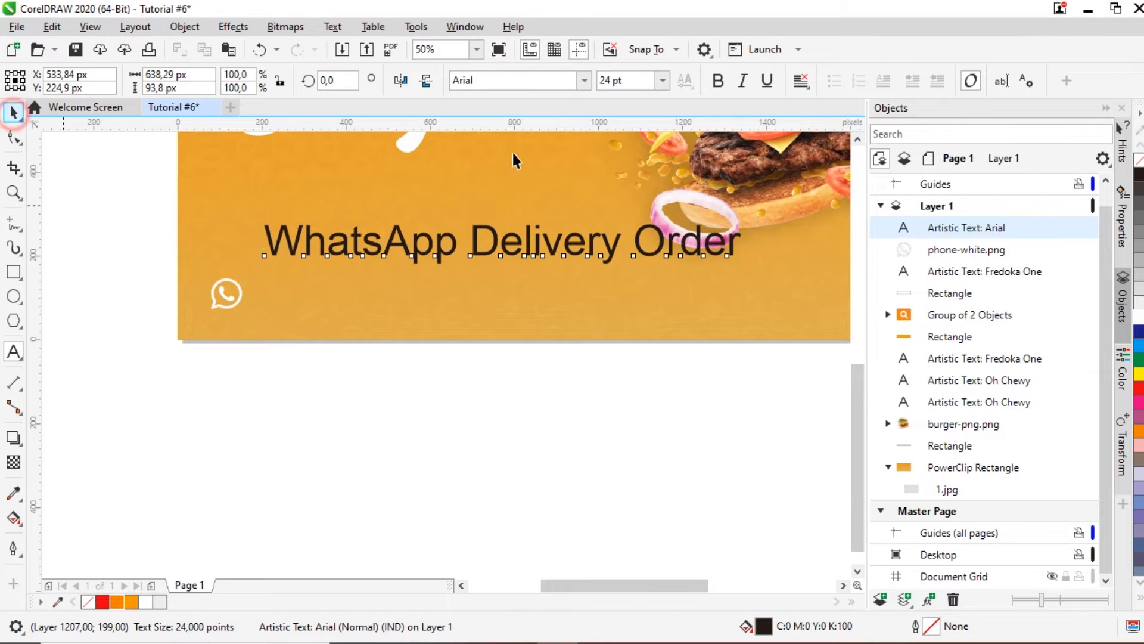
Step: Set the label in Fredoka One, shrink it, make it white, and place it beside the icon
left_click(585, 88)
left_click(574, 127)
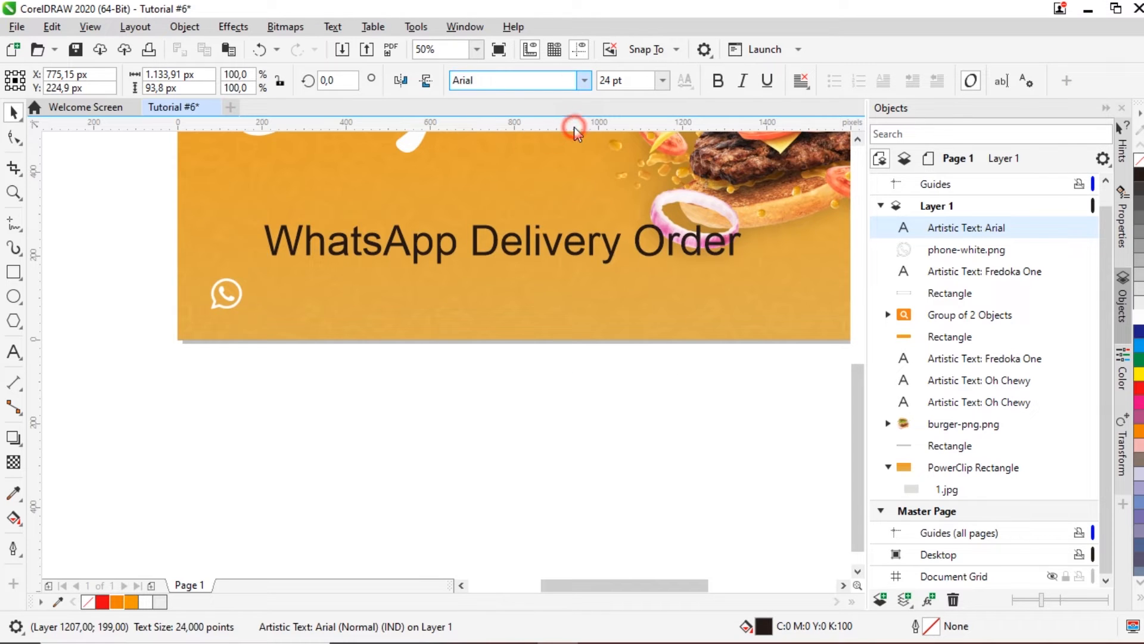
left_click_drag(796, 218, 694, 319)
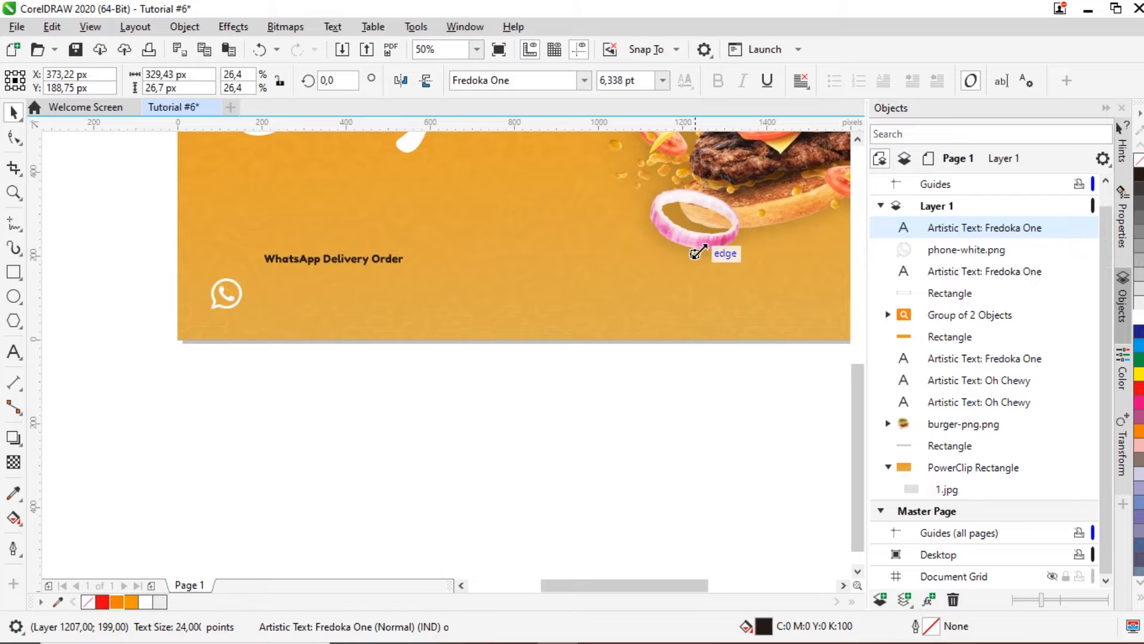
scroll(248, 272, "up", 3)
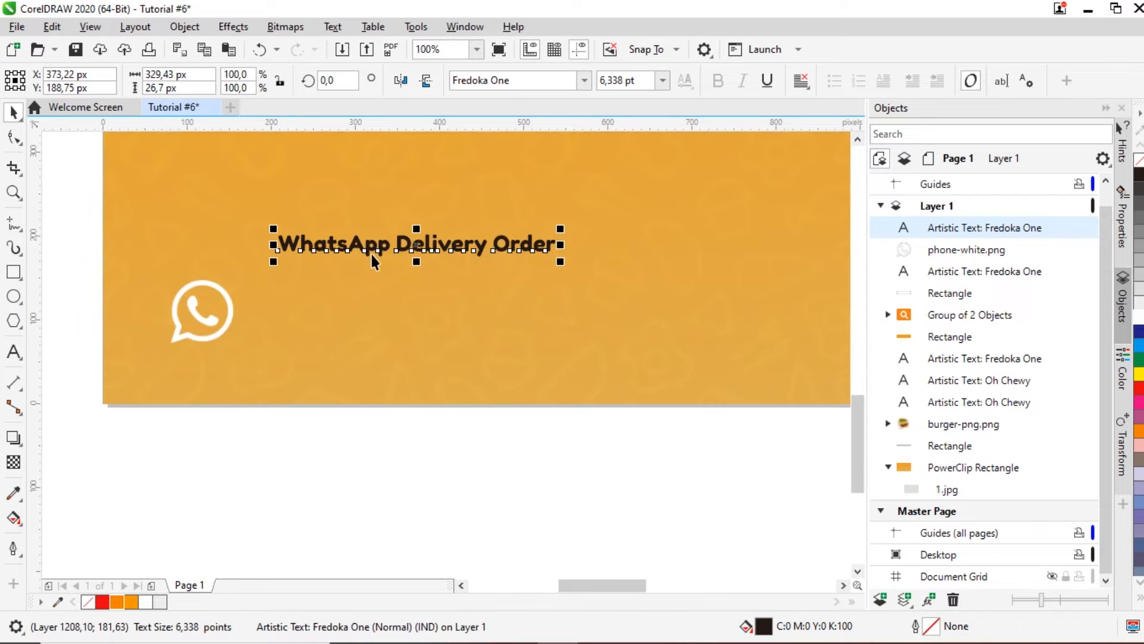
left_click_drag(561, 229, 475, 238)
left_click_drag(382, 248, 339, 299)
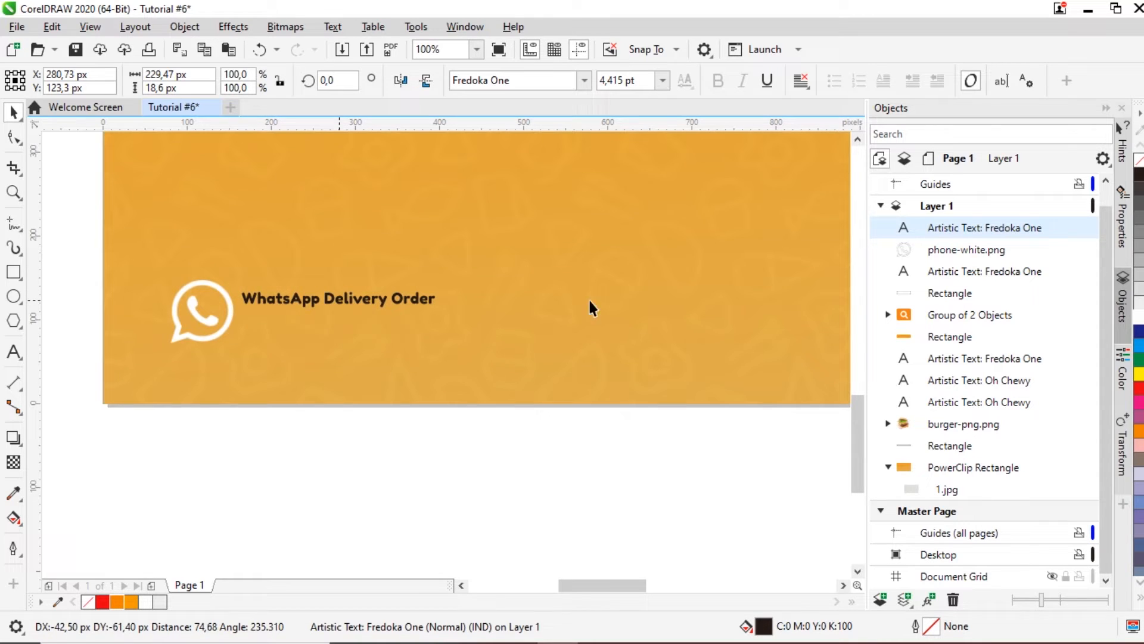
left_click(1139, 322)
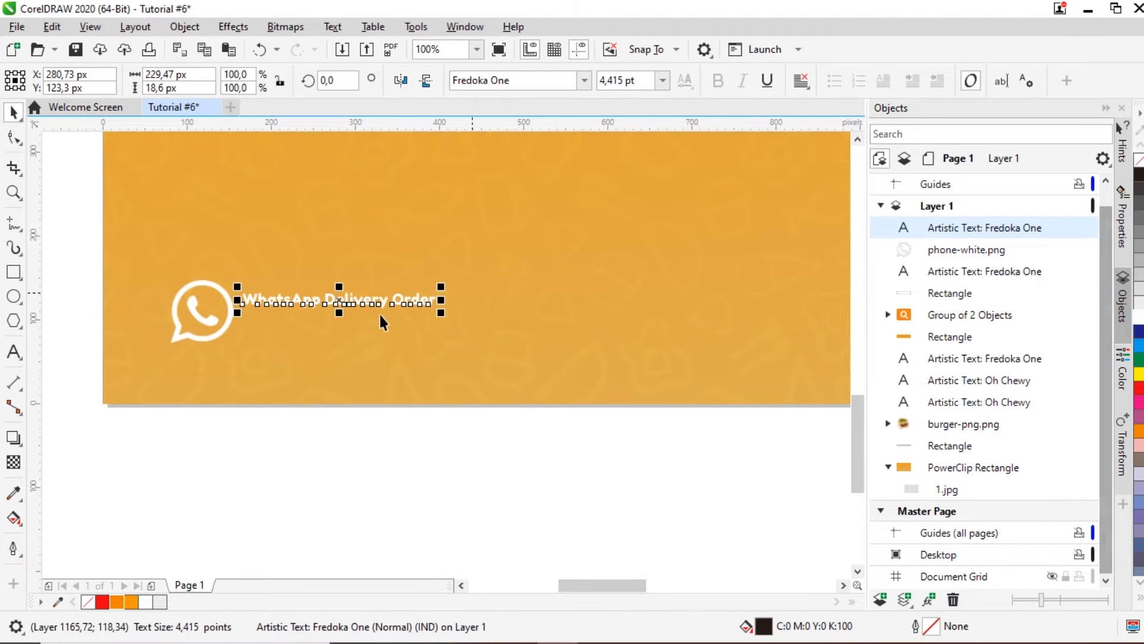
left_click_drag(351, 302, 337, 381)
scroll(352, 302, "up", 2)
Step: Duplicate the label, replace its text with the phone number, and enlarge it beneath the label
key("ctrl+c")
key("ctrl+v")
double_click(337, 380)
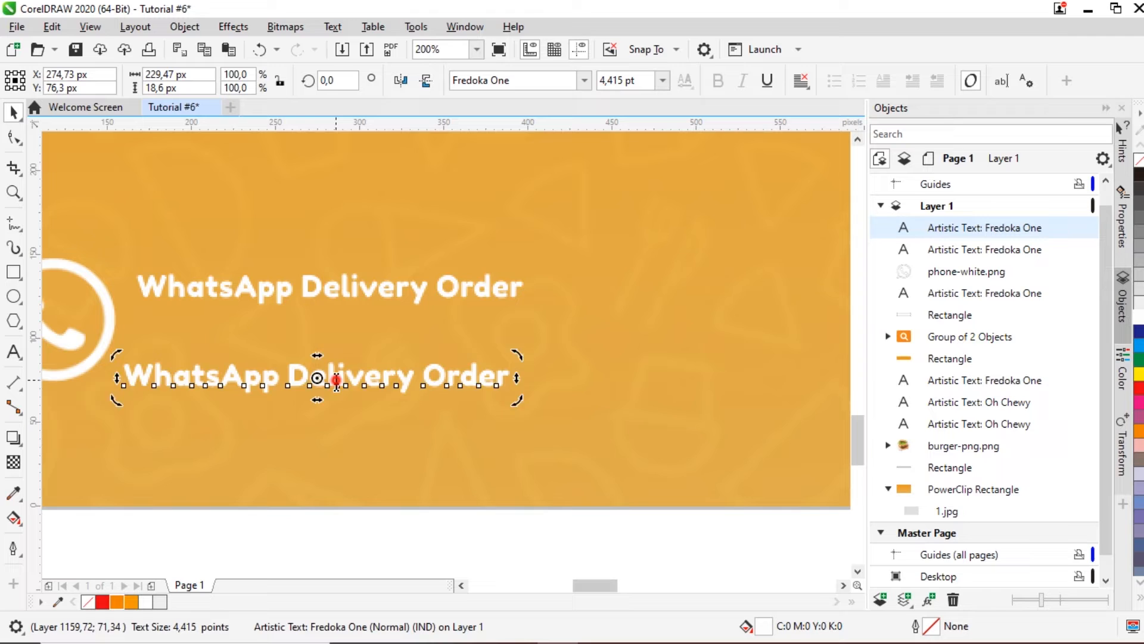
key("ctrl+a")
type("08")
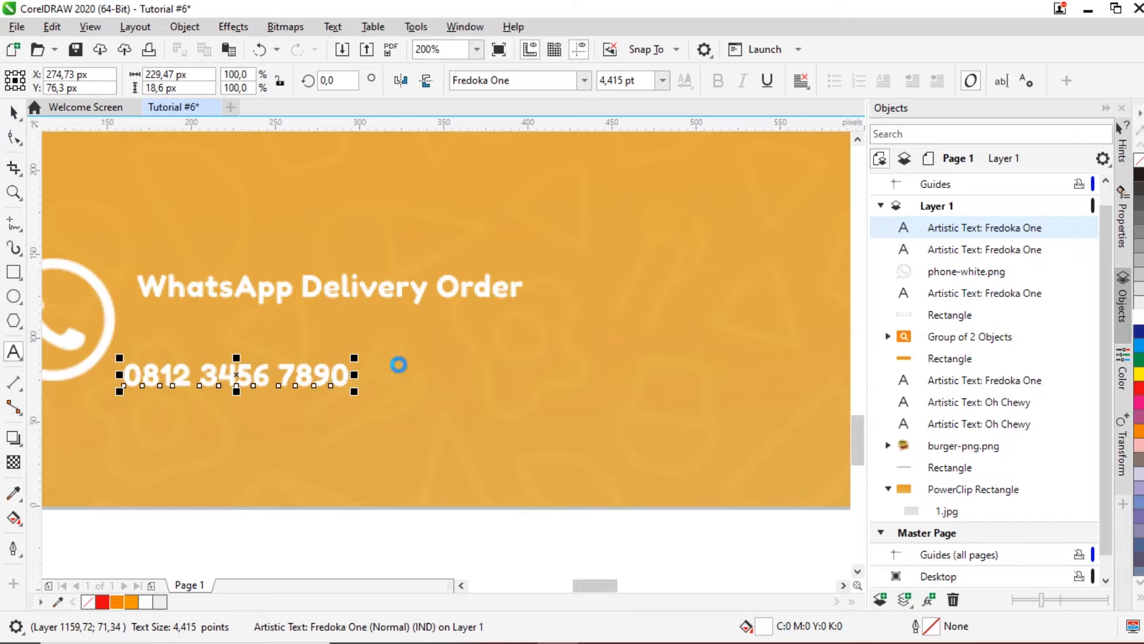
left_click_drag(354, 392, 465, 453)
left_click_drag(294, 385, 308, 335)
Step: Open the Import window to bring in the next image
scroll(318, 347, "down", 3)
scroll(318, 348, "down", 3)
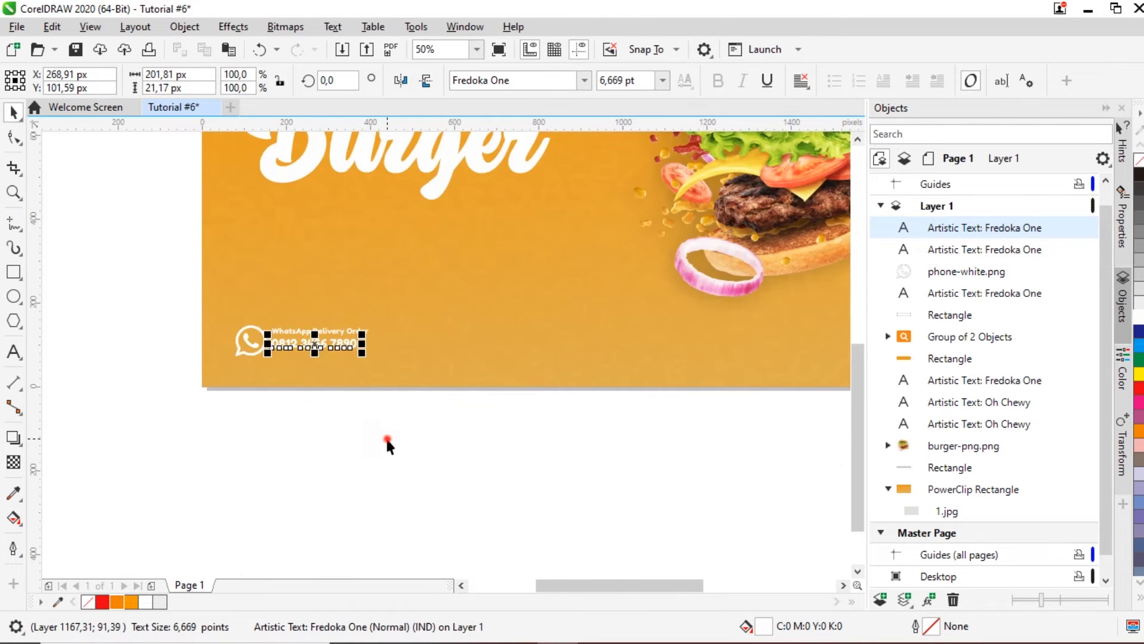
left_click(385, 436)
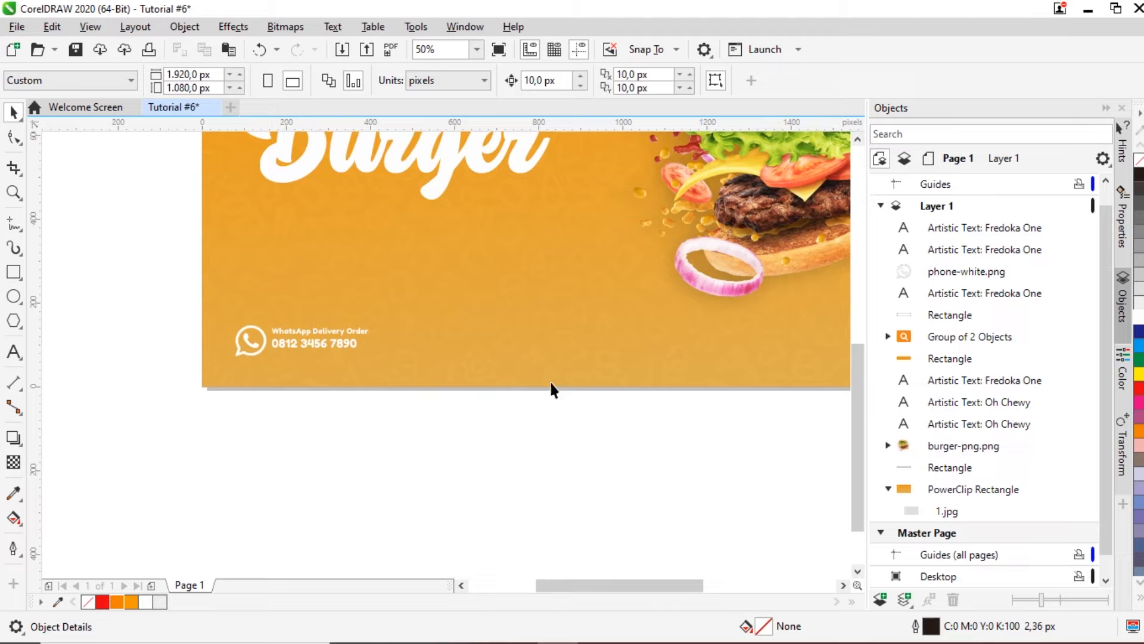
left_click_drag(550, 579, 582, 582)
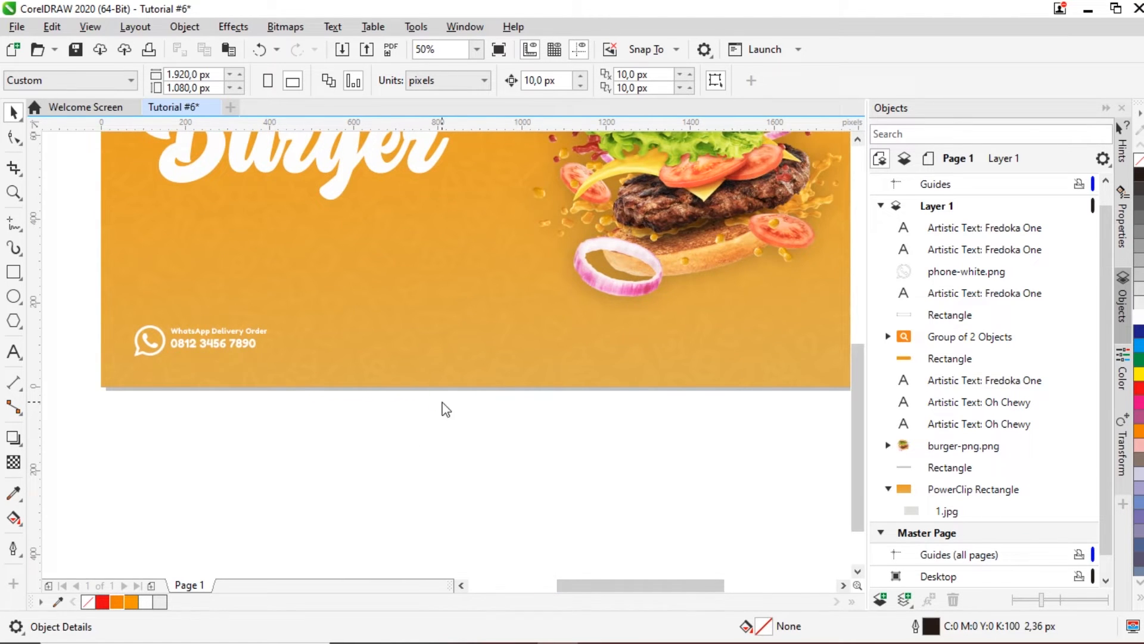
key("ctrl+i")
Step: Import fb-white.png and place it as a small white Facebook icon in the footer
left_click(581, 289)
left_click(521, 525)
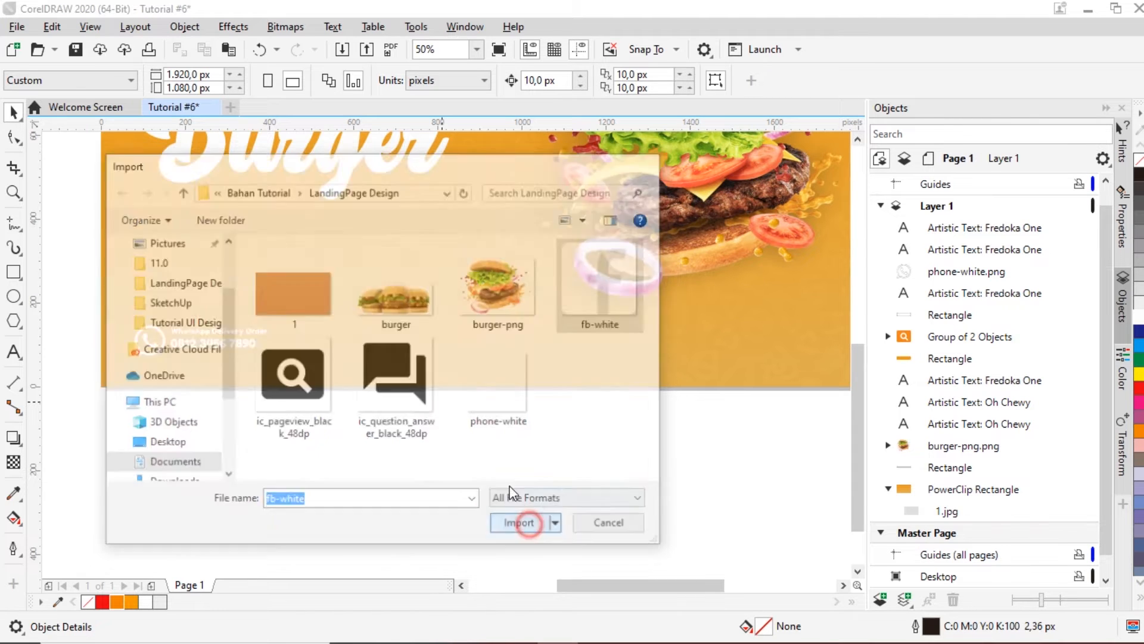
left_click(316, 327)
left_click_drag(350, 364, 313, 345)
scroll(291, 338, "up", 2)
Step: Copy the WhatsApp label beside the icon and retype it as 'Follow us on Facebook'
left_click(224, 327)
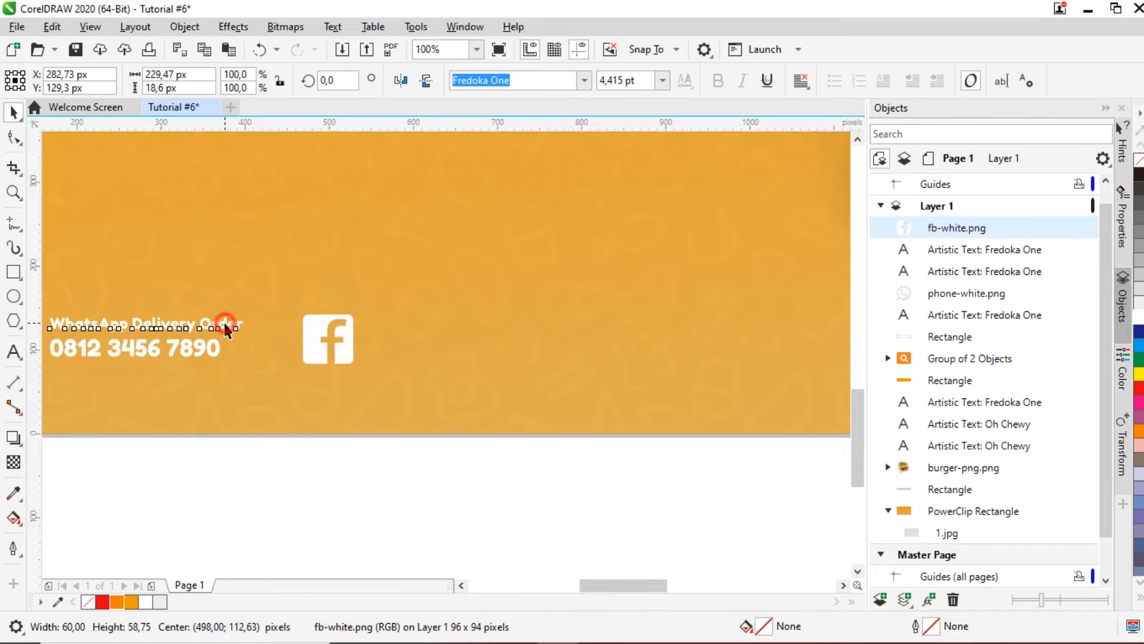
left_click_drag(225, 323, 552, 334)
left_click(555, 329)
double_click(555, 329)
key("ctrl+a")
type("F")
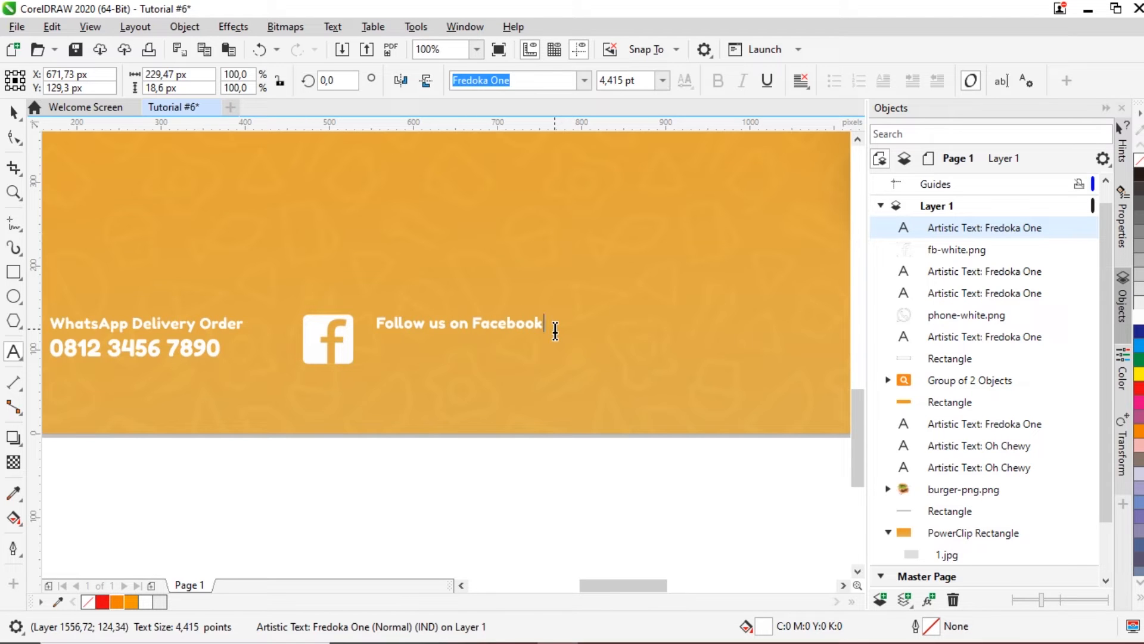
left_click(12, 113)
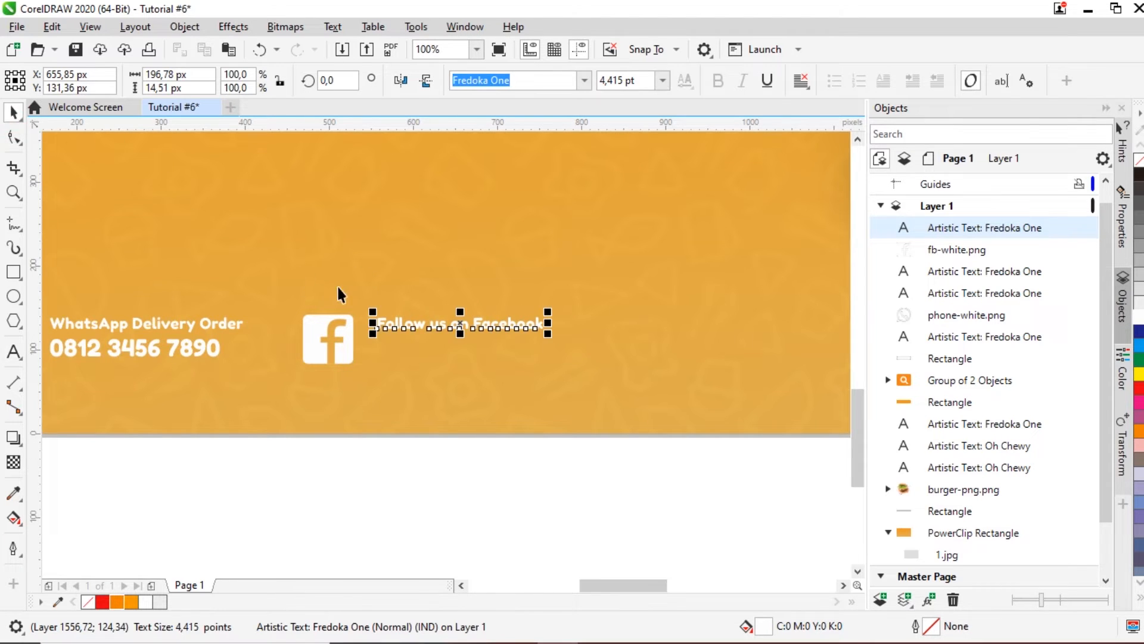
scroll(398, 314, "up", 4)
left_click_drag(444, 400, 395, 400)
scroll(396, 400, "down", 2)
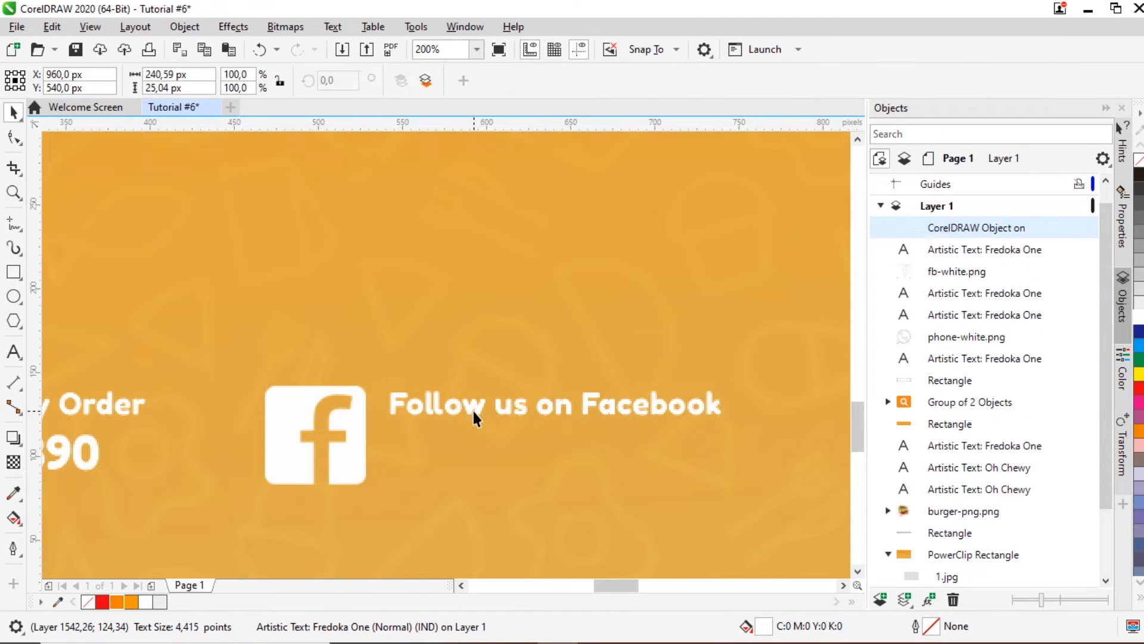
scroll(473, 412, "down", 4)
Step: Delete the stray object and copy the Facebook label below it, retyped as 'Lamandau Burger's'
key("Delete")
left_click(500, 409)
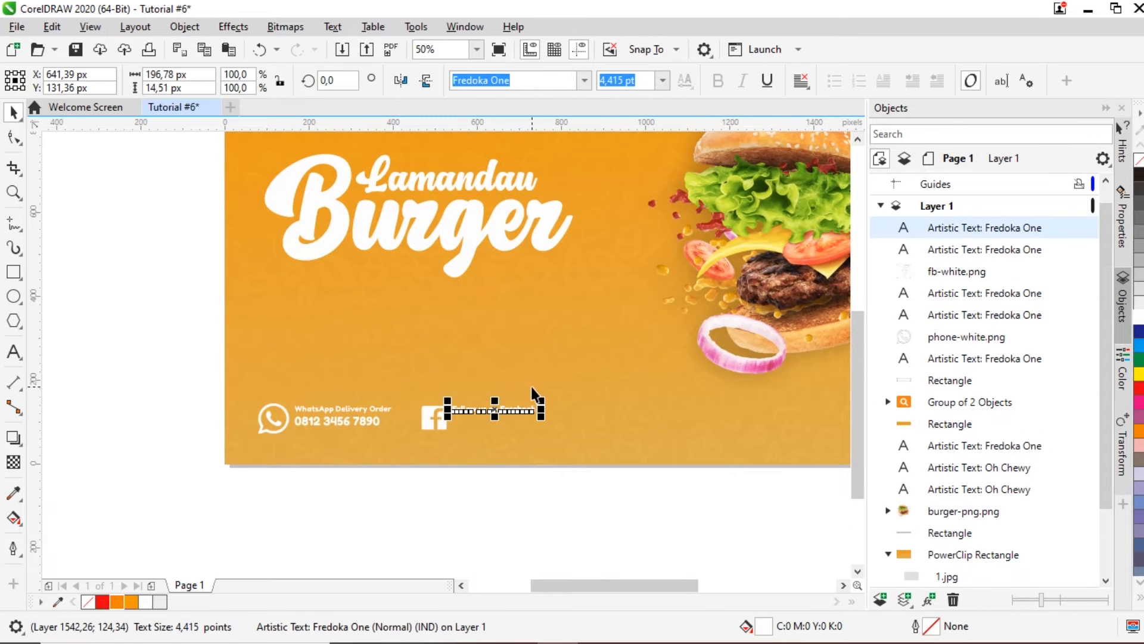
scroll(515, 426, "up", 2)
left_click_drag(471, 393, 471, 413)
double_click(471, 413)
key("ctrl+a")
scroll(493, 425, "up", 2)
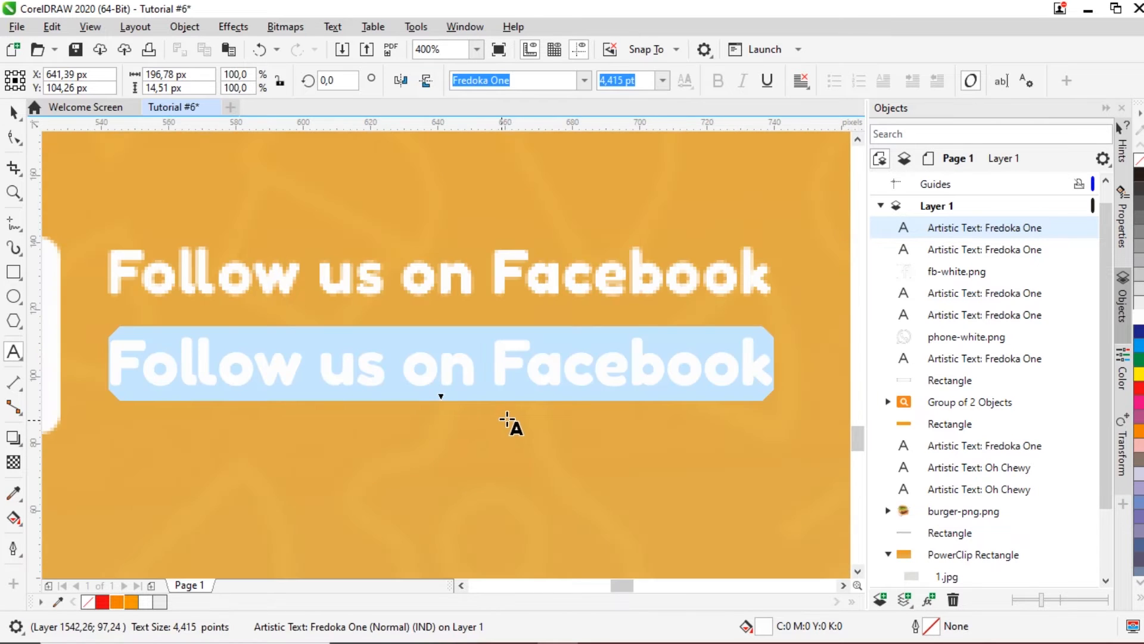
type("w")
key("BackSpace")
type("Lamand")
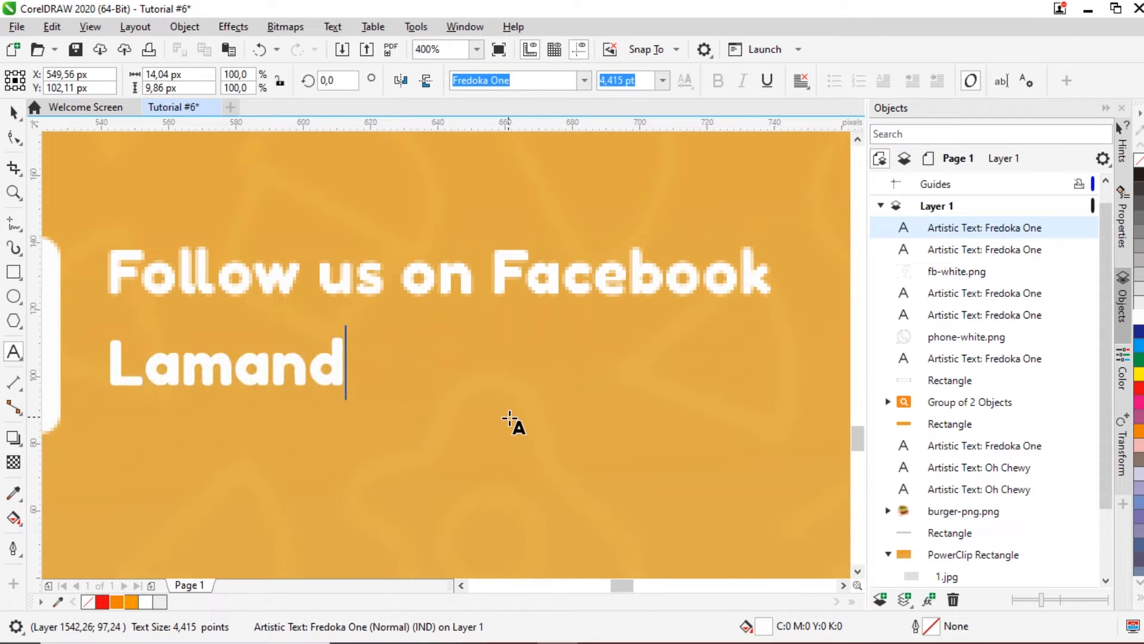
type("au Burger's")
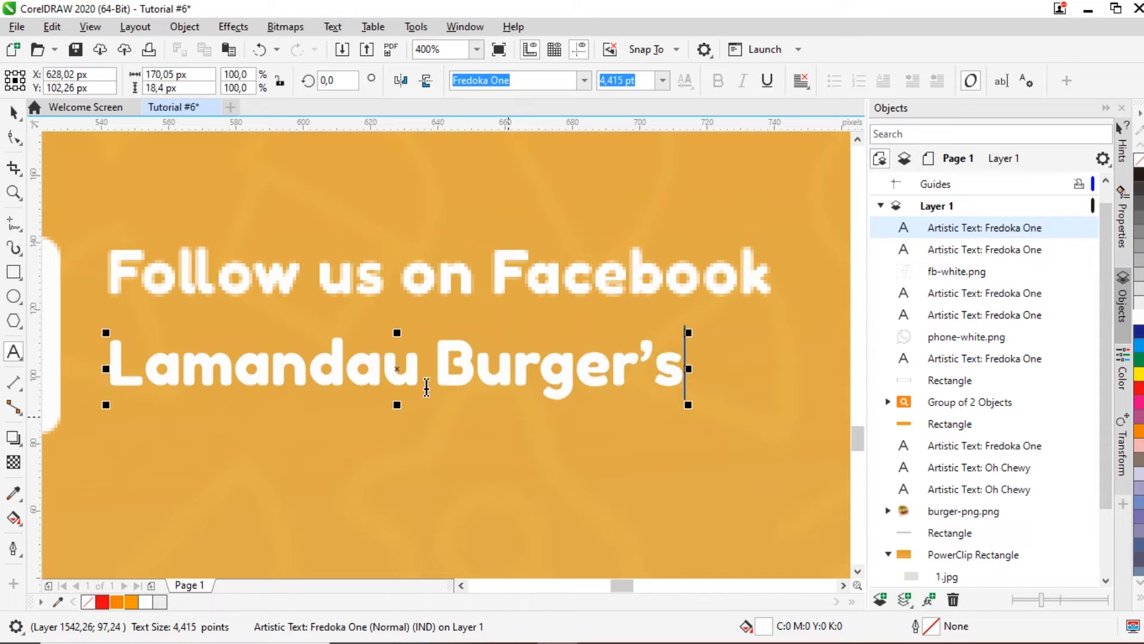
Step: Enlarge 'Lamandau Burger's' to about 6.127 pt and align it under the line above
scroll(495, 370, "down", 1)
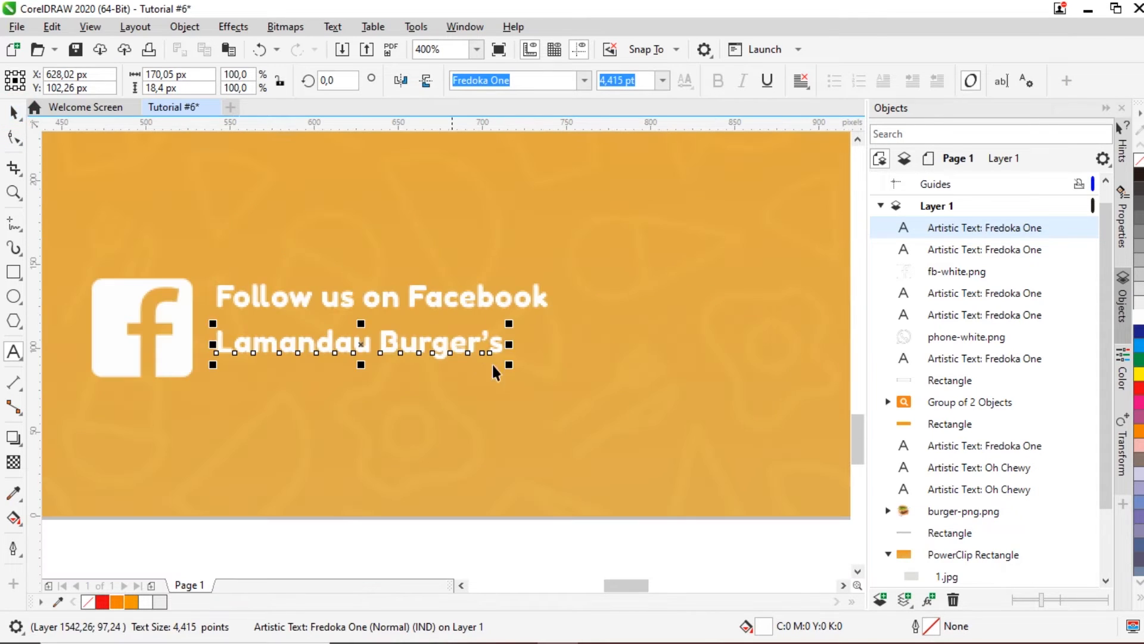
left_click_drag(510, 369, 621, 412)
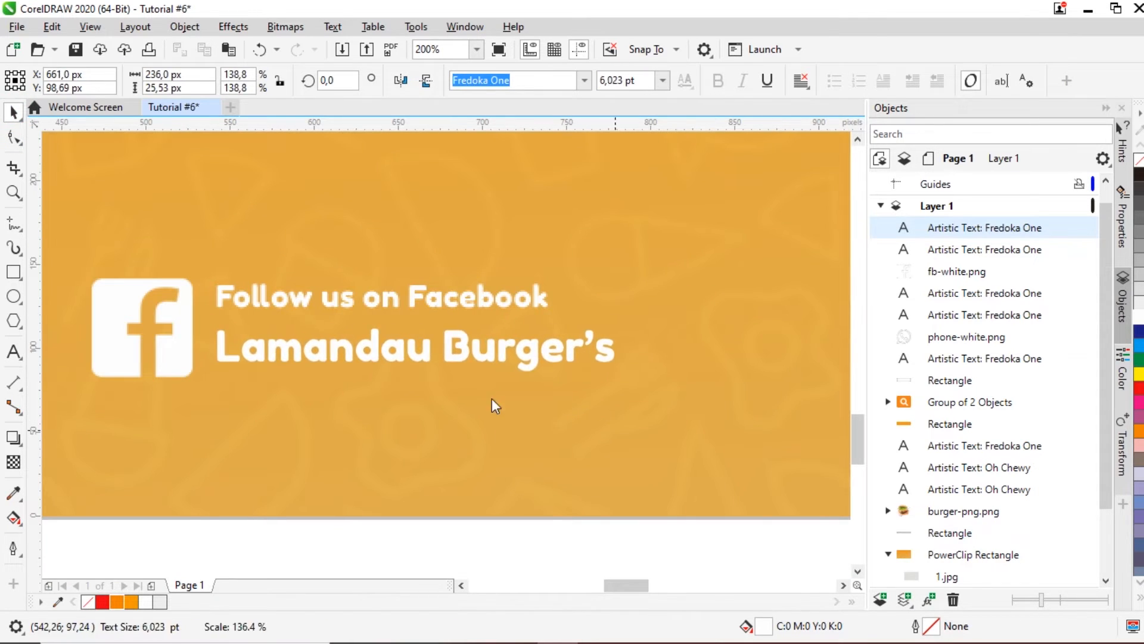
left_click_drag(250, 347, 245, 351)
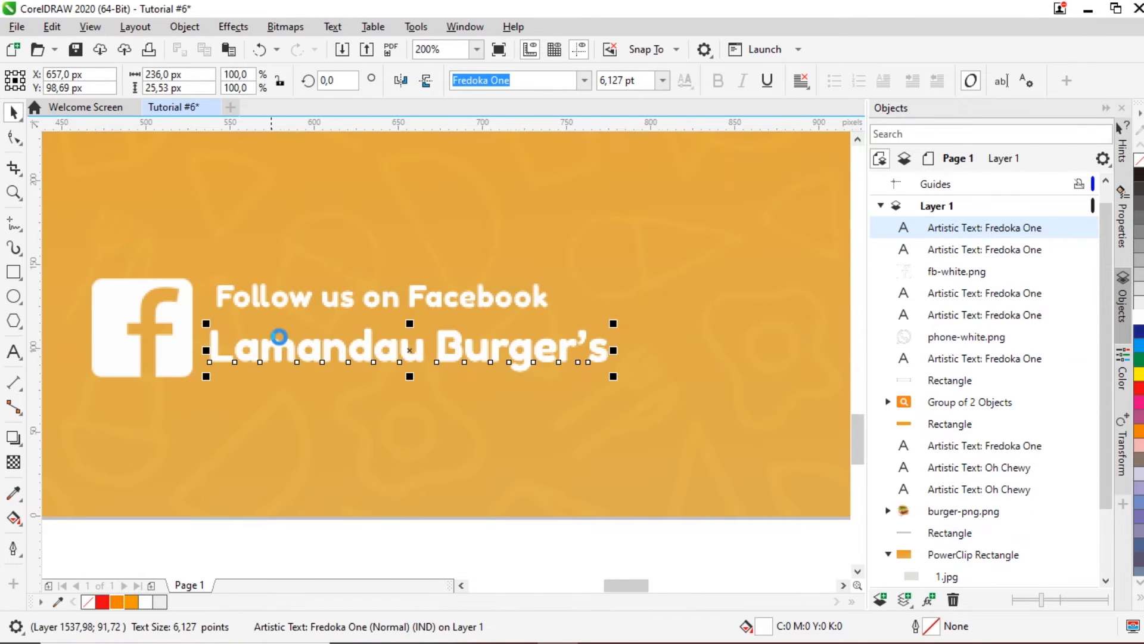
scroll(278, 337, "down", 2)
left_click(385, 420)
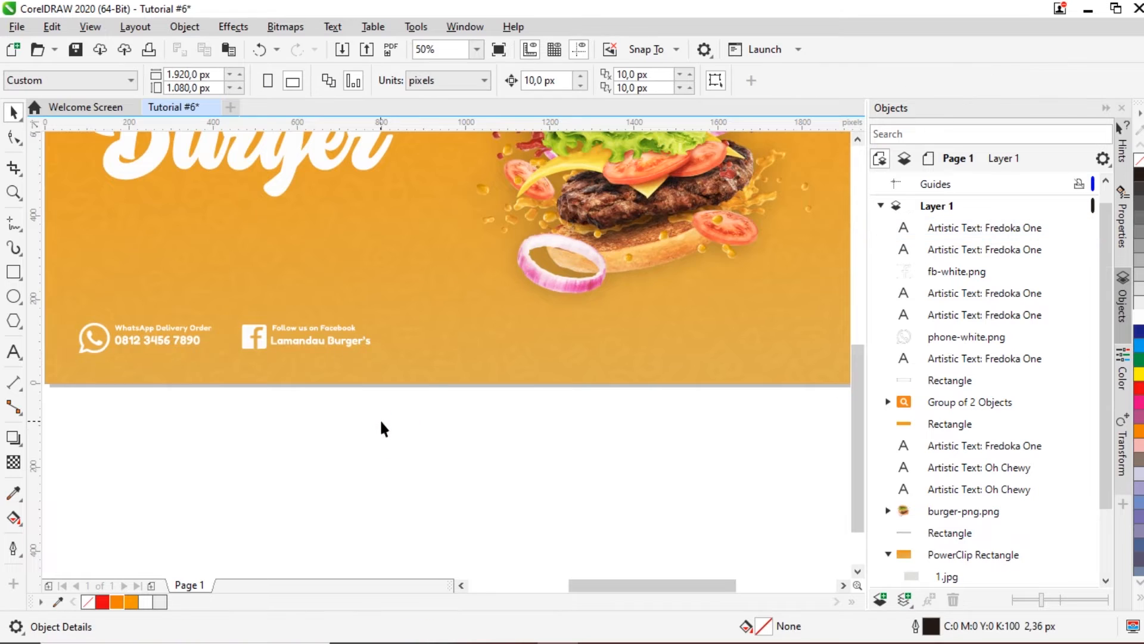
scroll(381, 428, "down", 1)
scroll(409, 294, "up", 1)
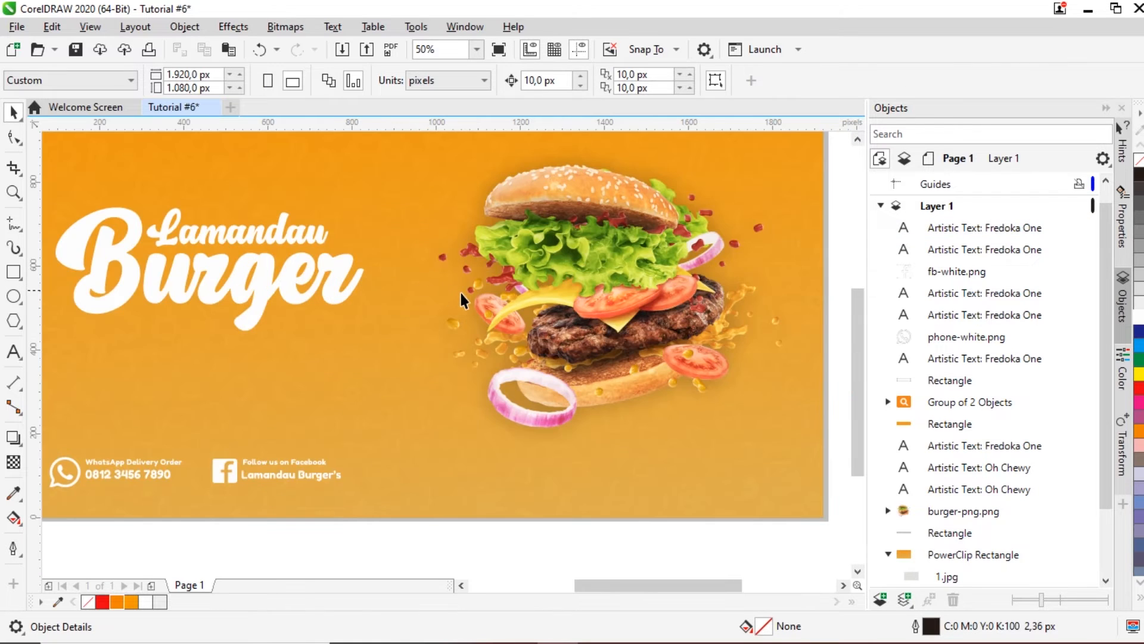
scroll(471, 304, "down", 1)
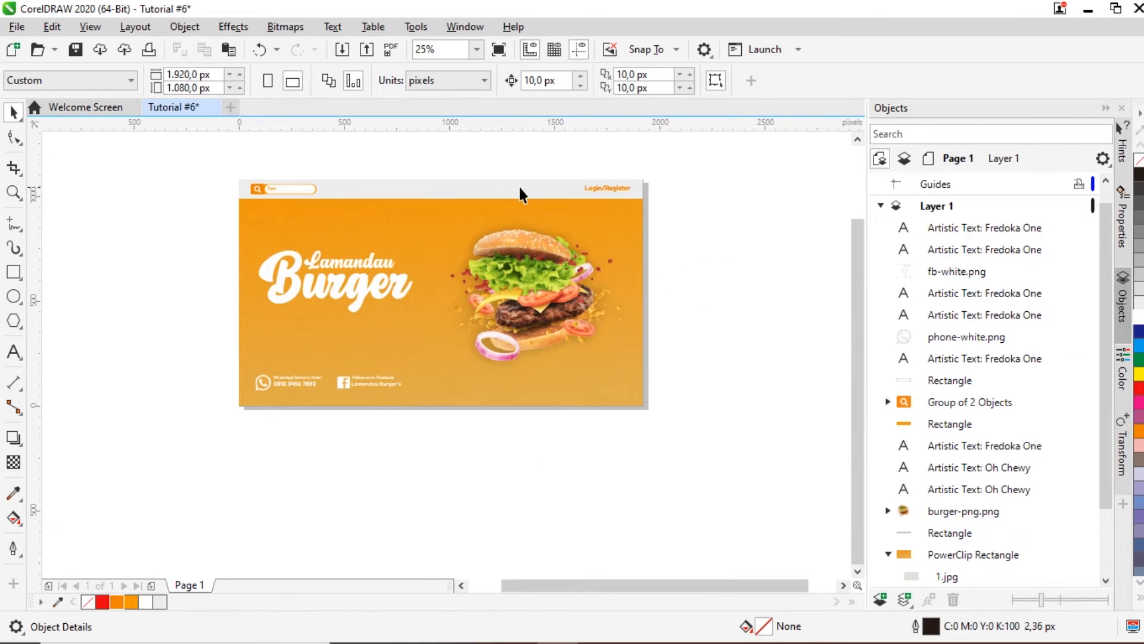
scroll(525, 188, "up", 1)
scroll(552, 237, "down", 1)
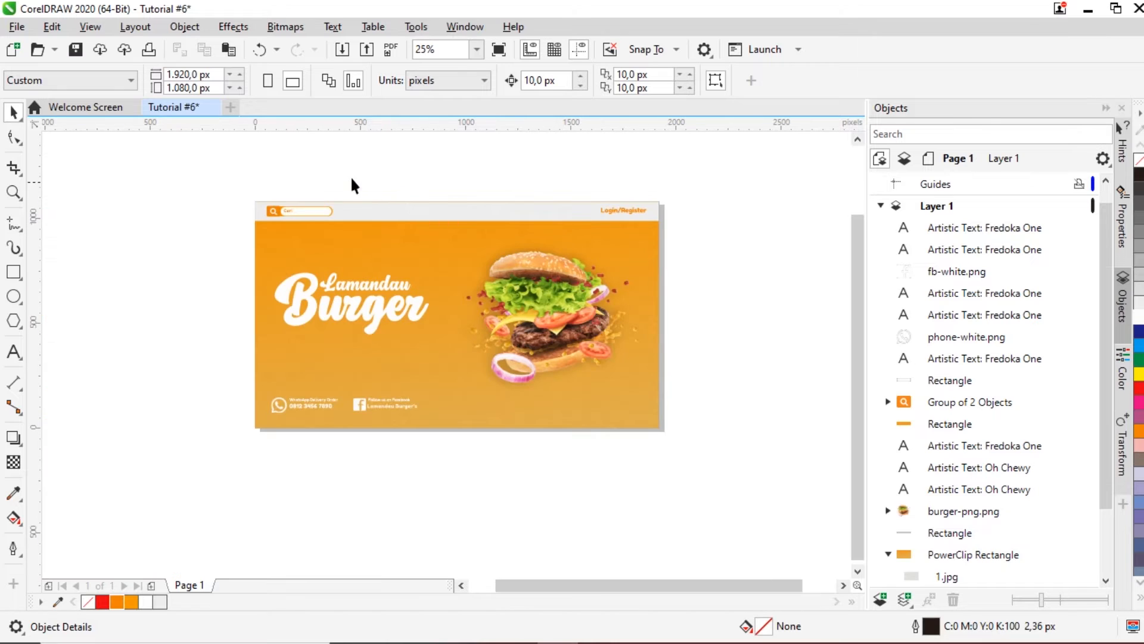
scroll(342, 181, "up", 1)
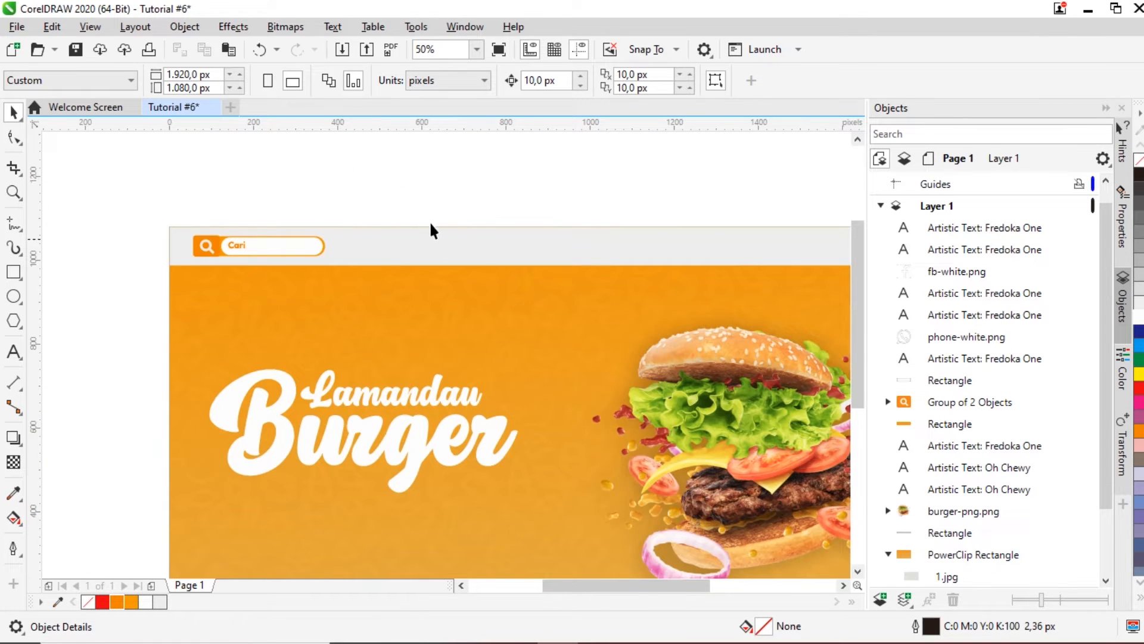
scroll(363, 224, "down", 1)
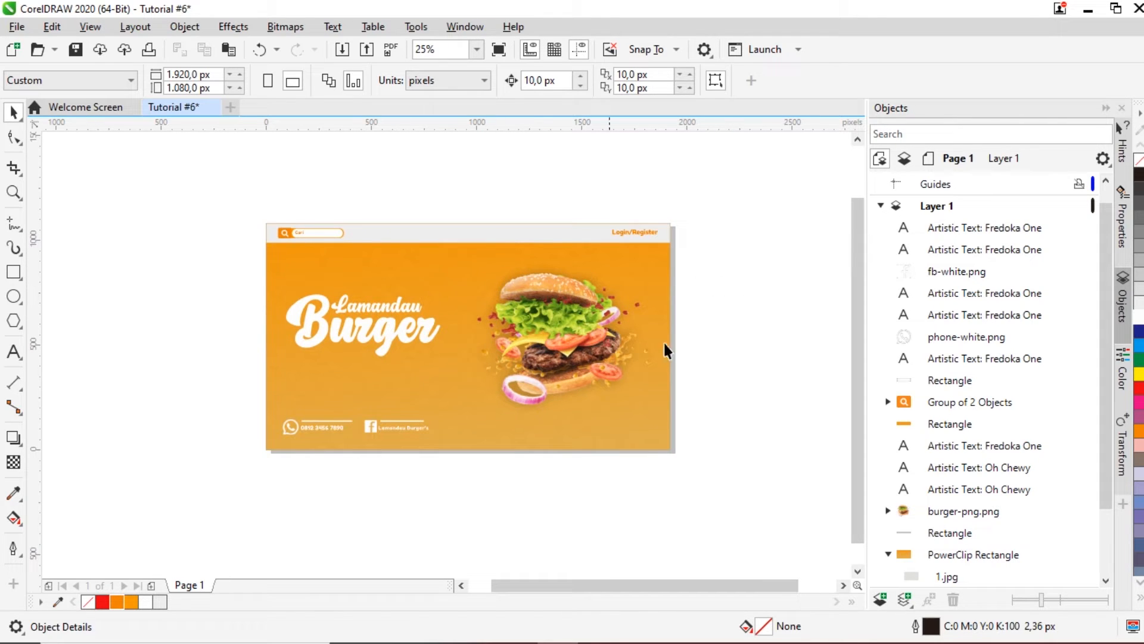
mouse_move(852, 315)
left_mouse_down()
mouse_move(858, 301)
mouse_move(858, 324)
mouse_move(856, 303)
left_mouse_up()
scroll(475, 238, "up", 1)
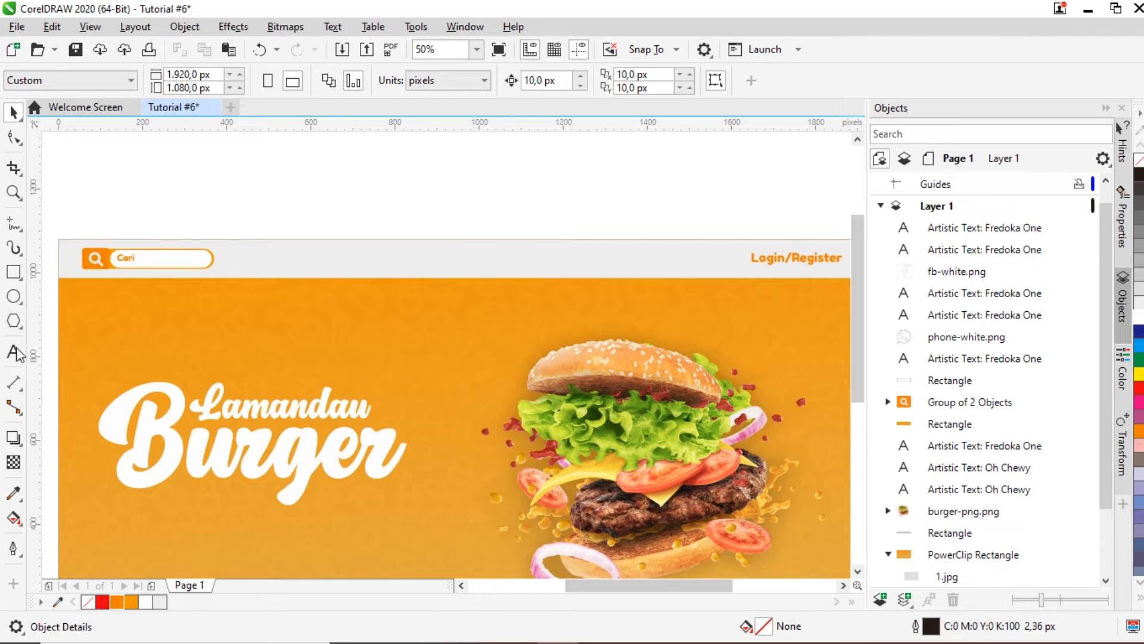
Step: Draw a 168 × 48 px rectangle below the search bar with 20 px corners, white fill, no outline
left_click_drag(120, 296, 191, 313)
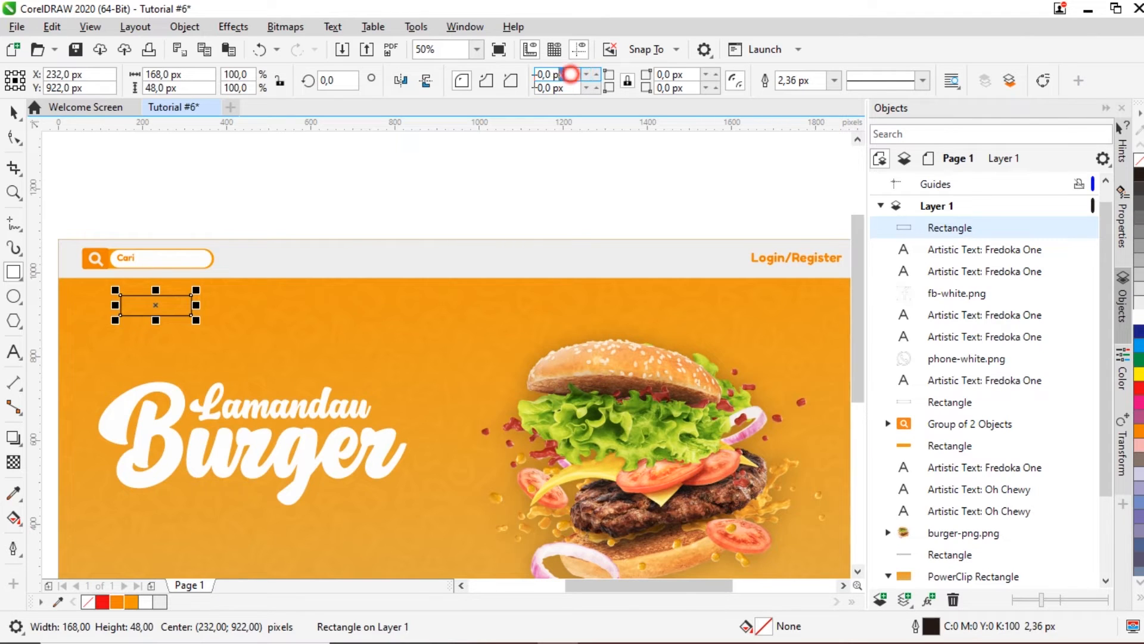
type("20")
key("Return")
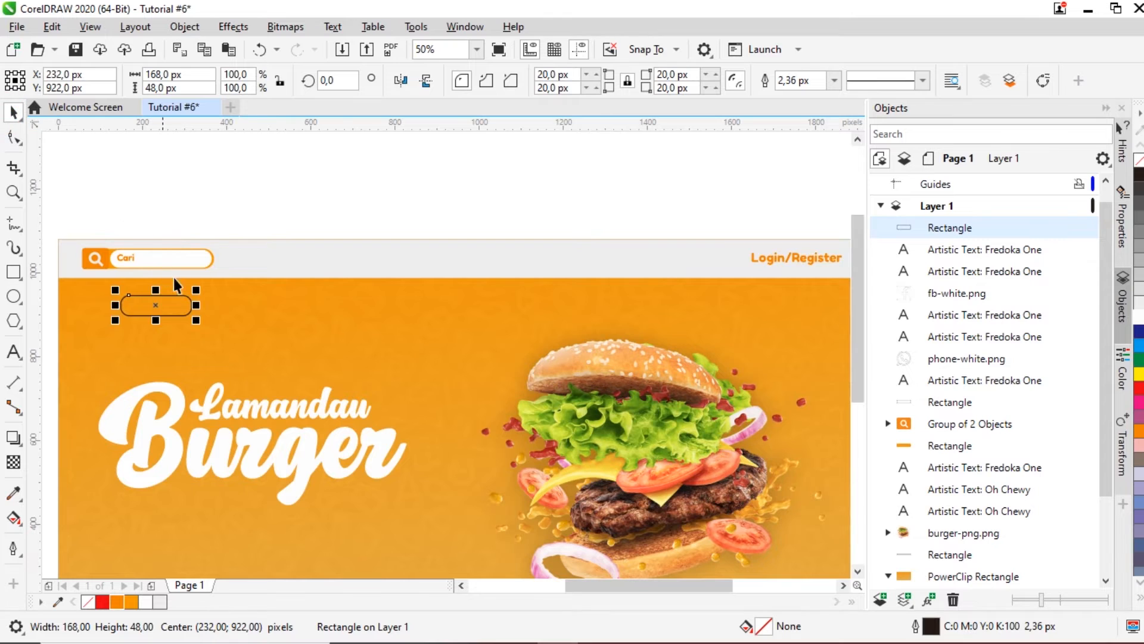
scroll(179, 284, "down", 1)
scroll(132, 281, "up", 2)
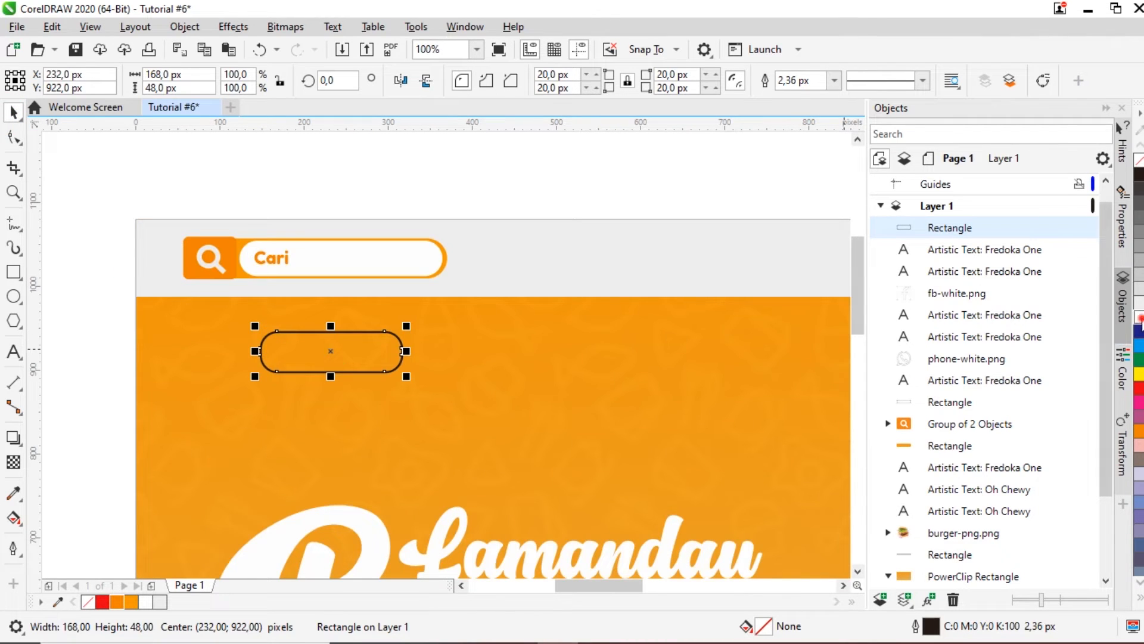
left_click(1138, 317)
left_click(836, 81)
left_click(830, 96)
left_click(686, 156)
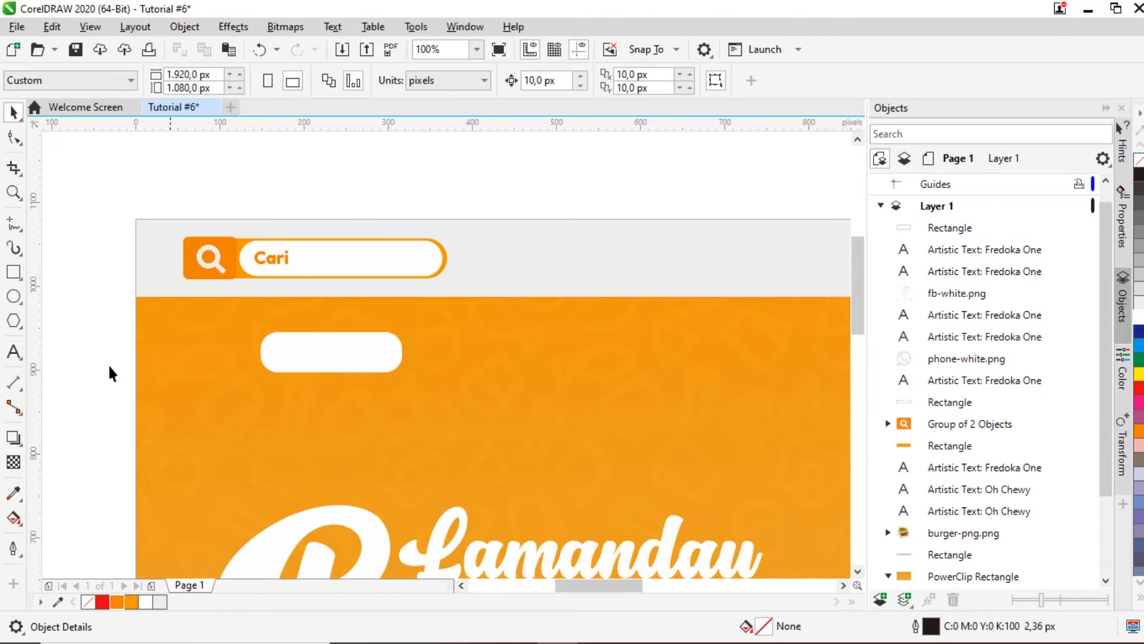
Step: Add a 'Beranda' text line below the rectangle in the Fredoka One font
left_click(14, 353)
left_click(279, 444)
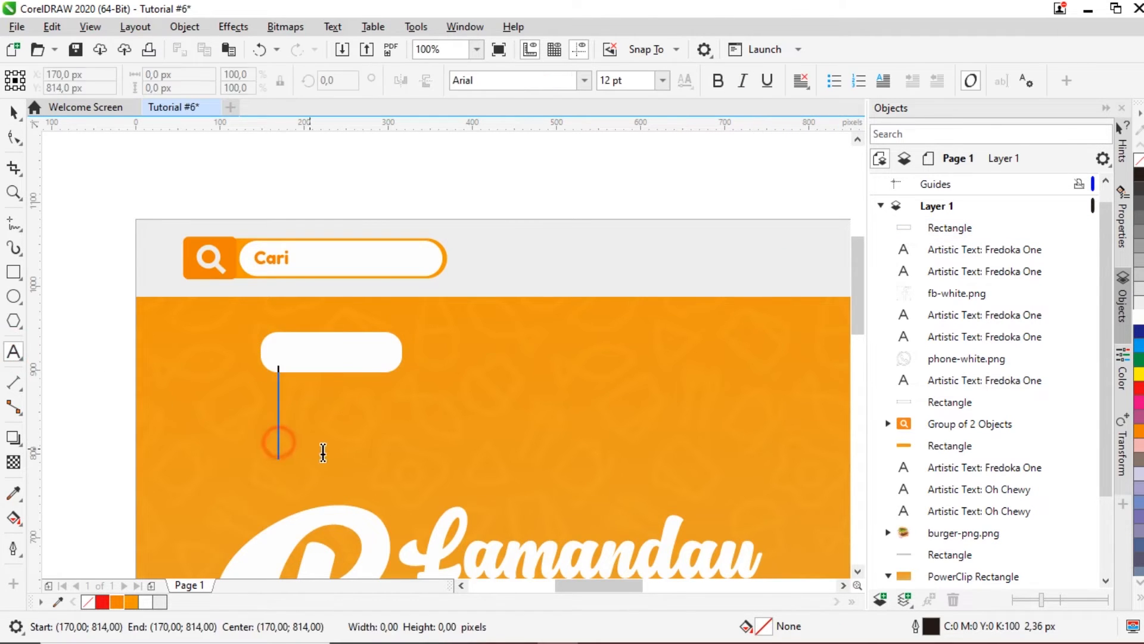
type("Beranda")
key("Escape")
left_click(13, 112)
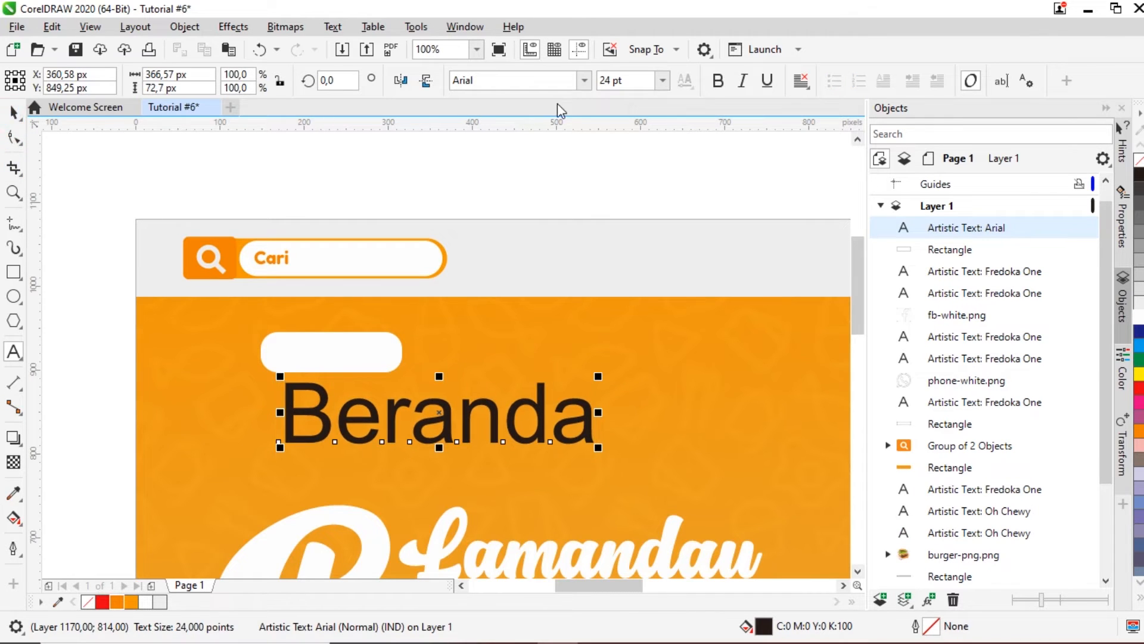
left_click(583, 89)
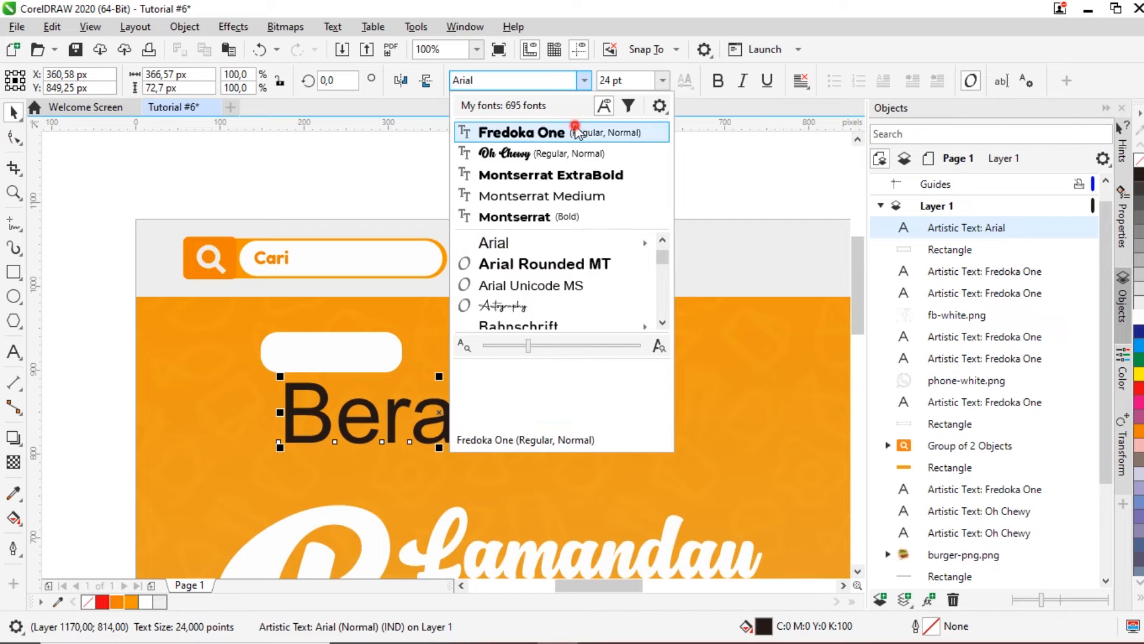
key("Escape")
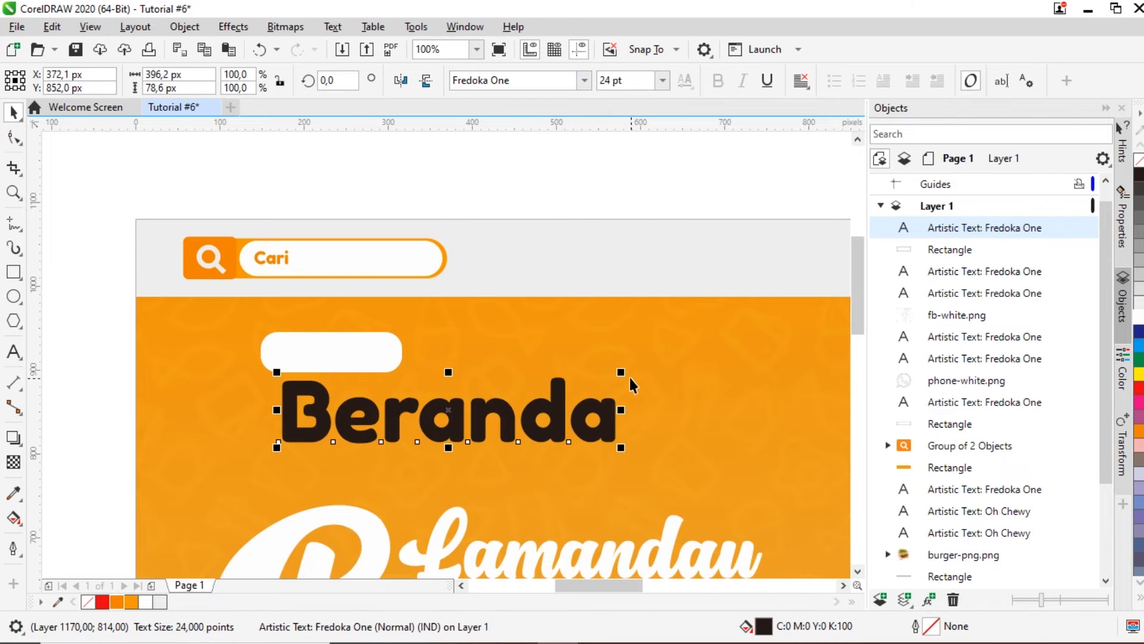
Step: Shrink Beranda to about 4.846 pt, centre it on the white button and colour it orange
left_click_drag(624, 372, 462, 432)
left_click_drag(305, 438, 370, 367)
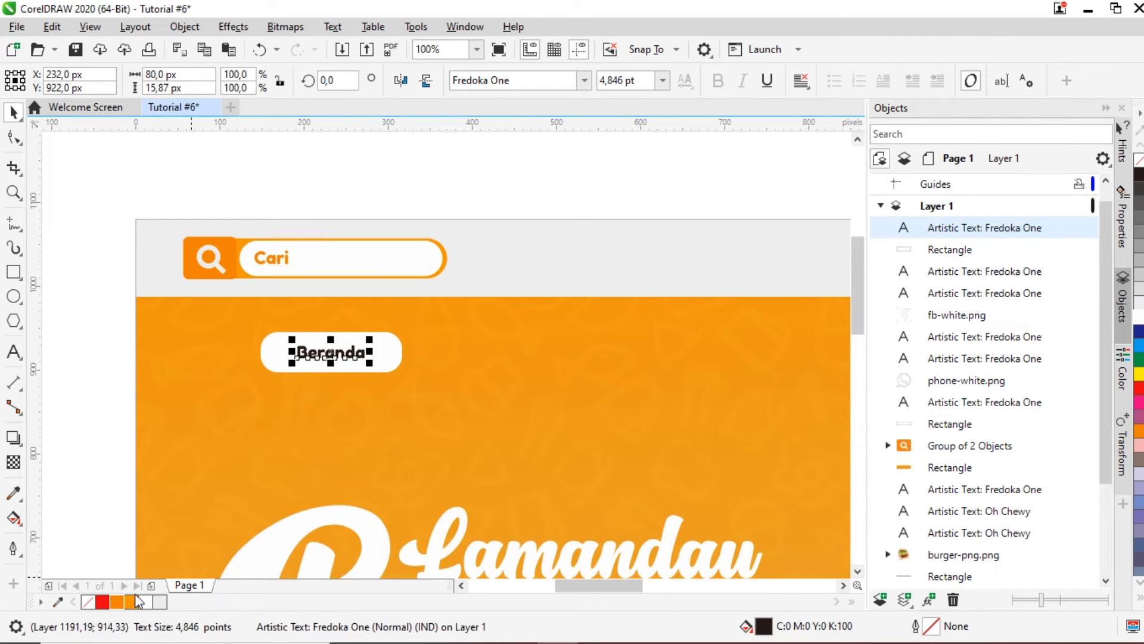
left_click(117, 602)
scroll(96, 379, "down", 2)
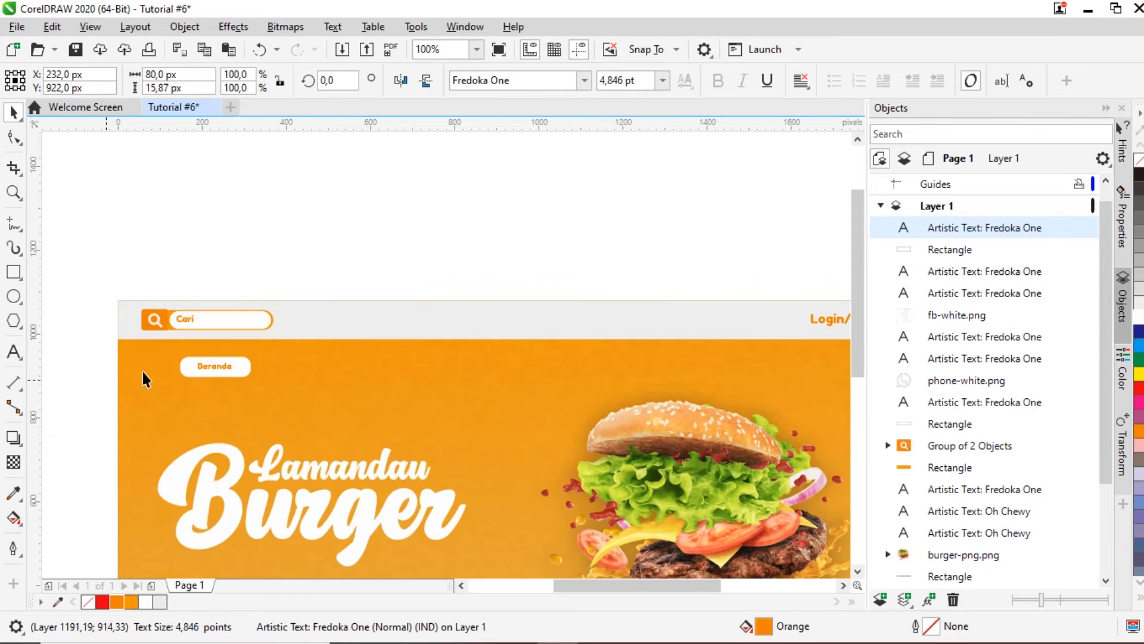
left_click(374, 216)
left_click(376, 220)
scroll(329, 363, "down", 1)
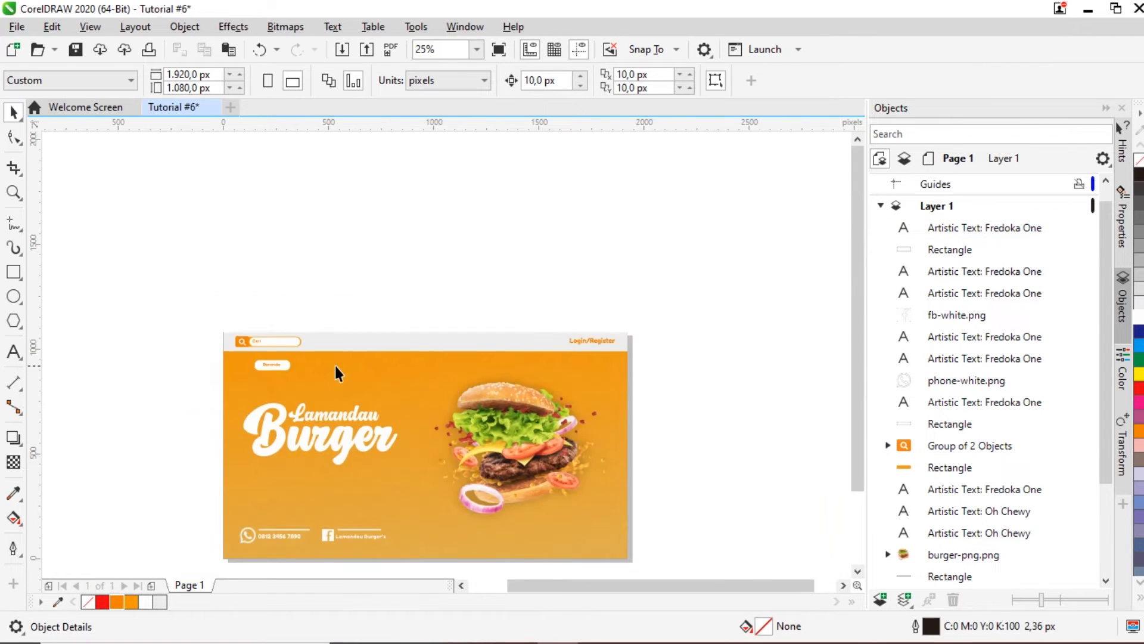
Step: Duplicate Beranda, move the copy right of the button and retype it as a white 'Produk' label
scroll(334, 373, "up", 1)
left_click(216, 366)
scroll(216, 366, "up", 1)
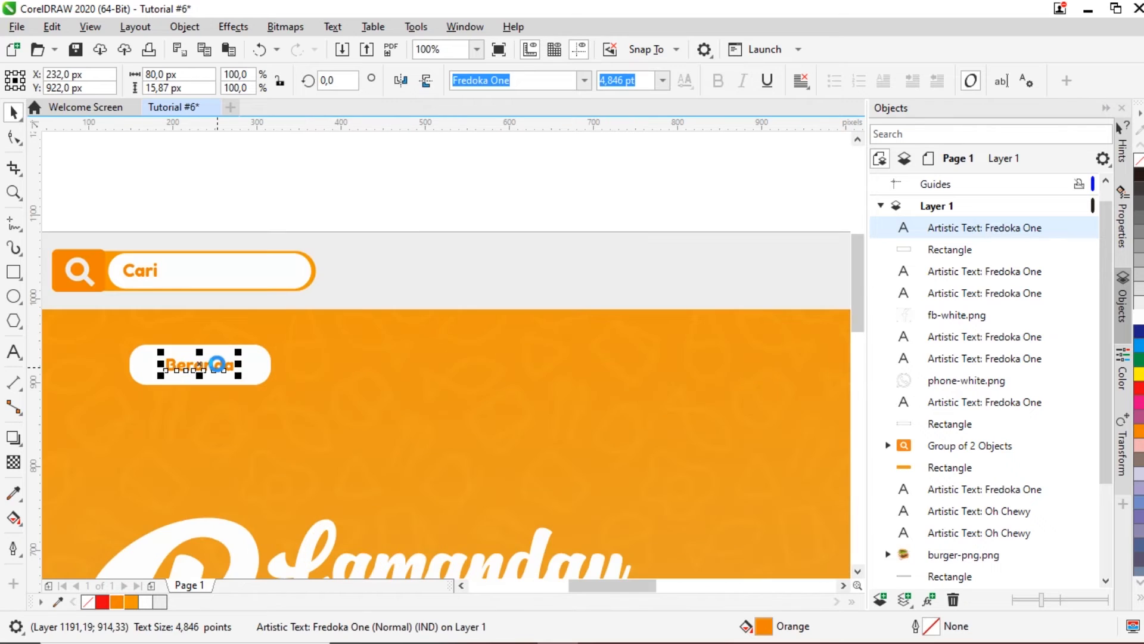
key("ctrl+d")
left_click_drag(218, 364, 374, 368)
left_click(373, 368)
double_click(373, 366)
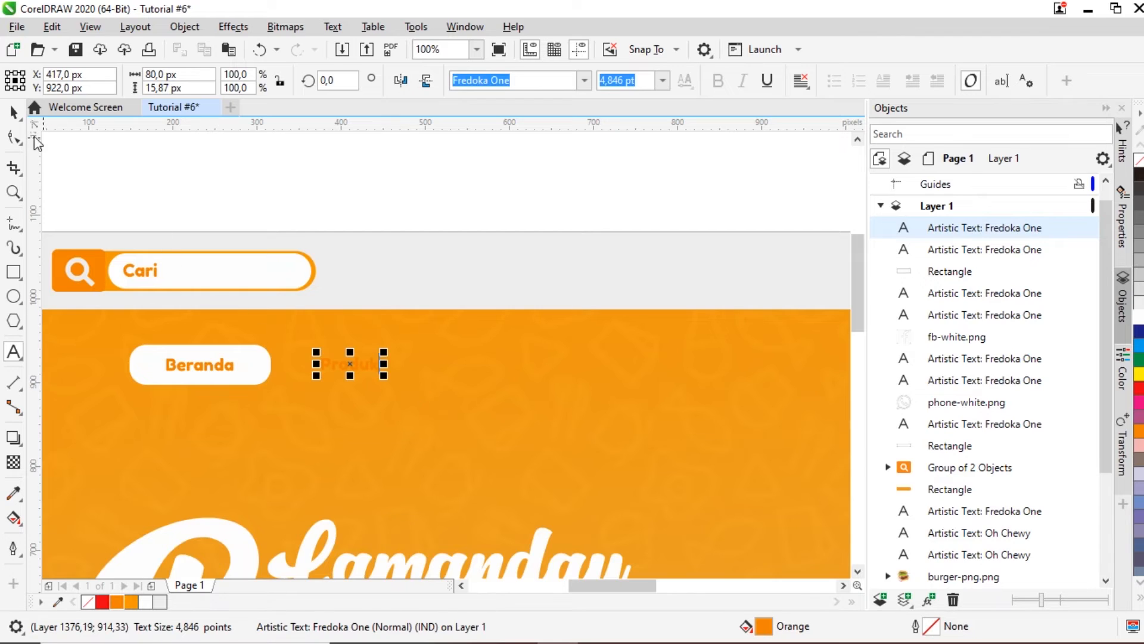
left_click(13, 111)
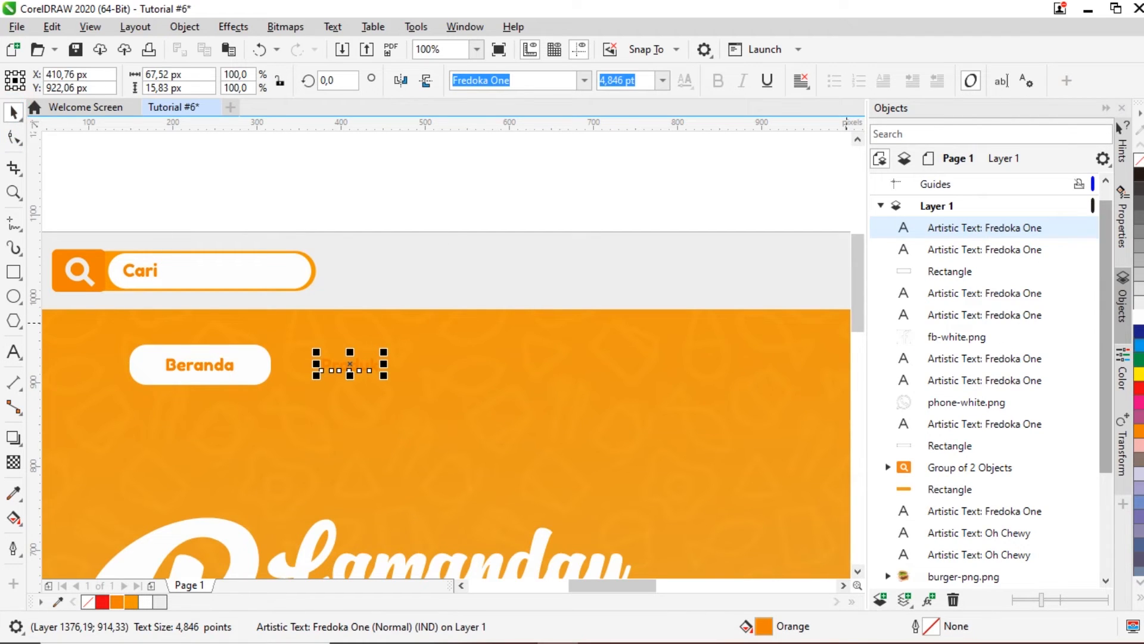
left_click(501, 193)
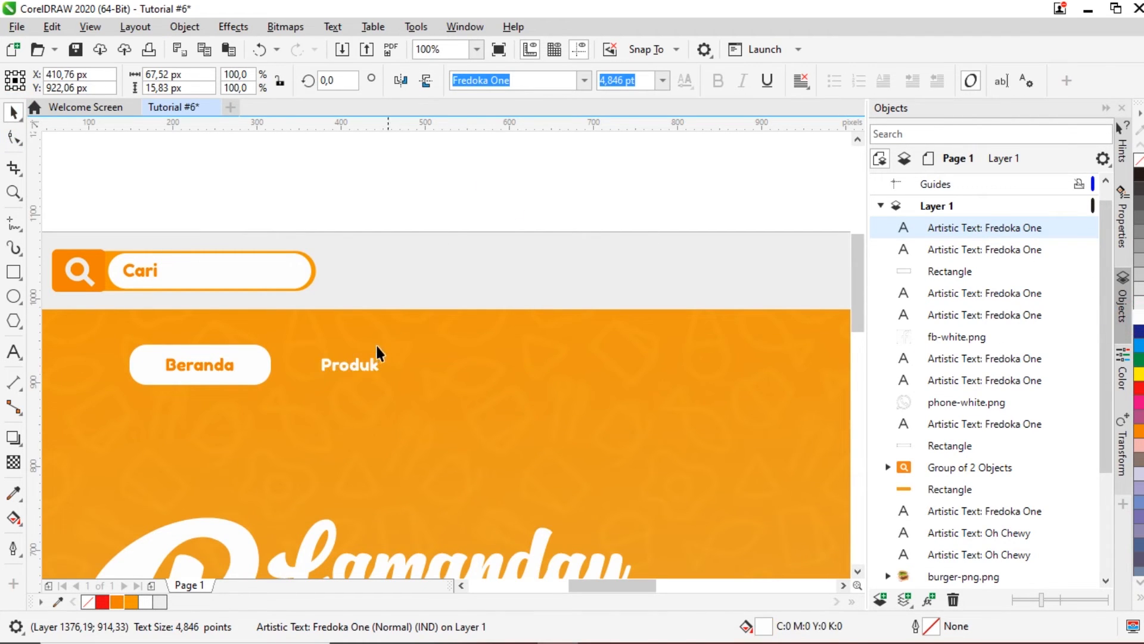
left_click(360, 367)
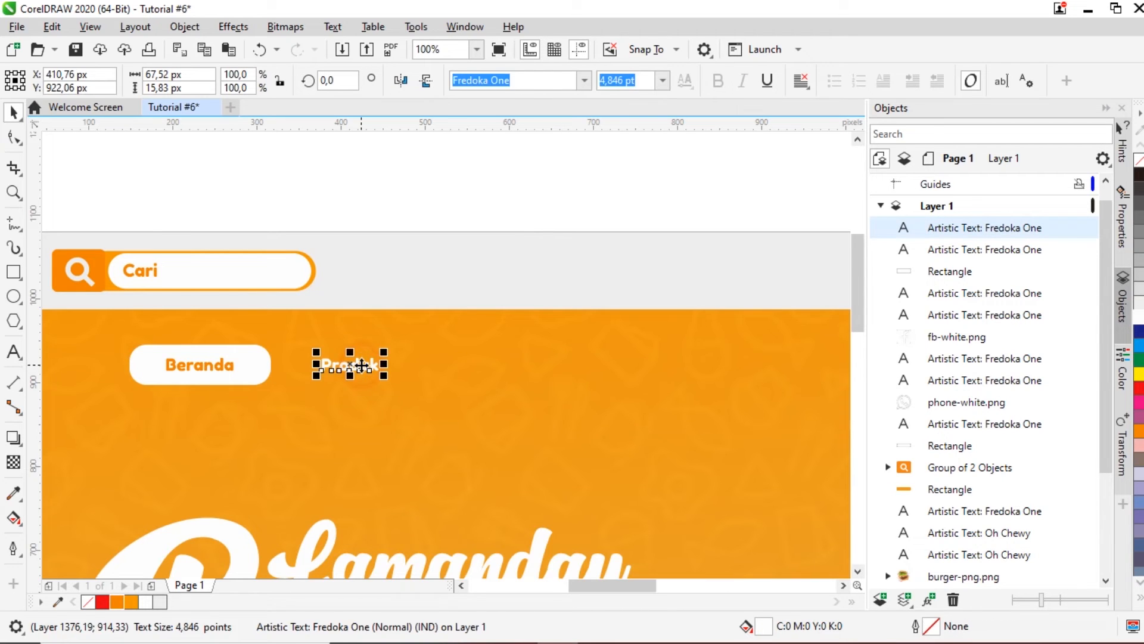
left_click(262, 367)
left_click(14, 462)
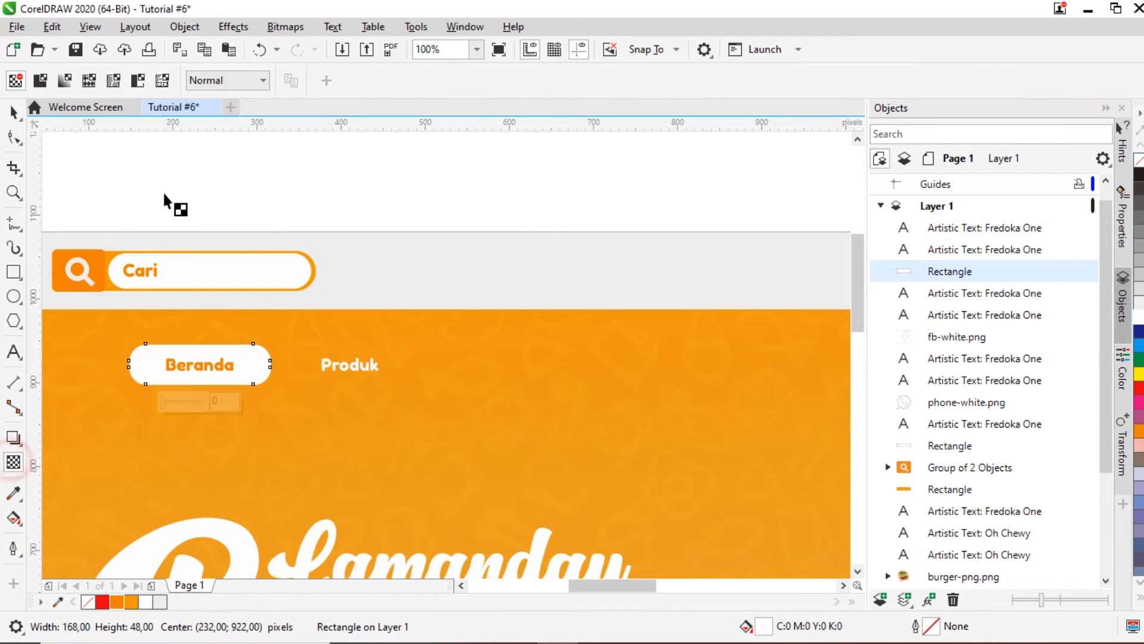
left_click(40, 80)
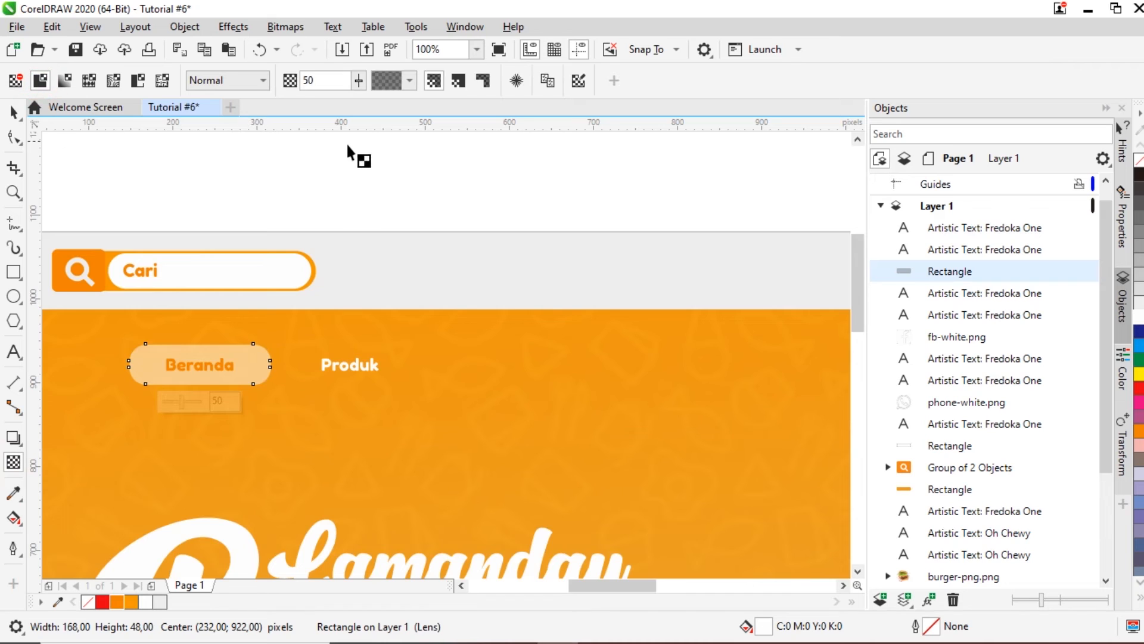
left_click_drag(358, 82, 378, 111)
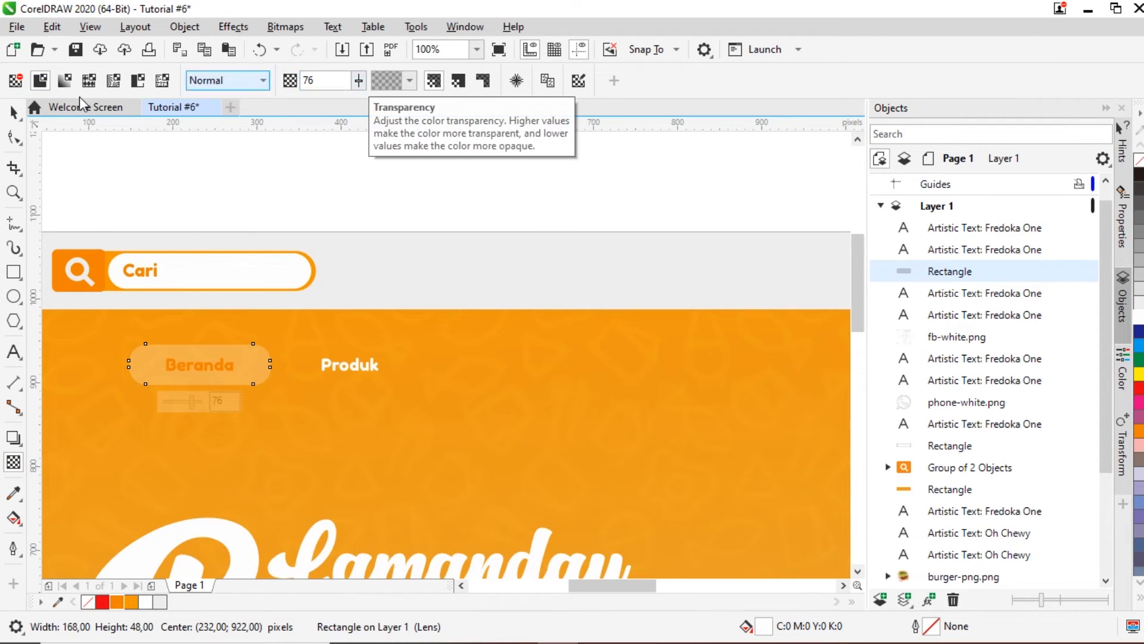
left_click(16, 80)
left_click(80, 156)
scroll(316, 341, "down", 3)
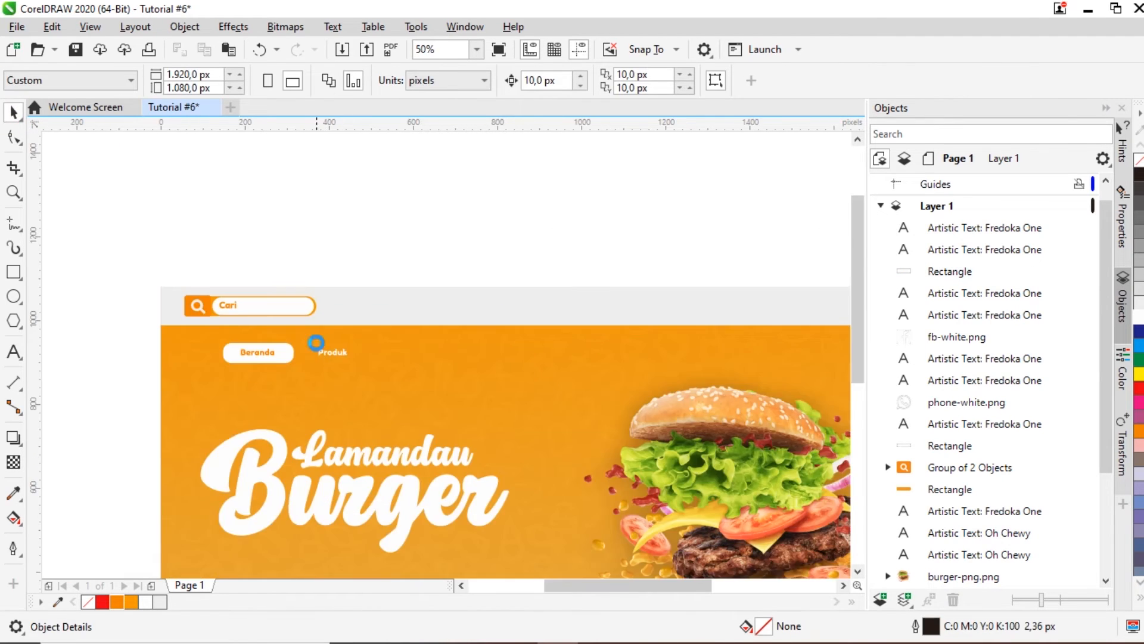
Step: Duplicate the Produk label further right and retype the copy as 'Profil'
scroll(379, 365, "up", 2)
left_click(274, 334)
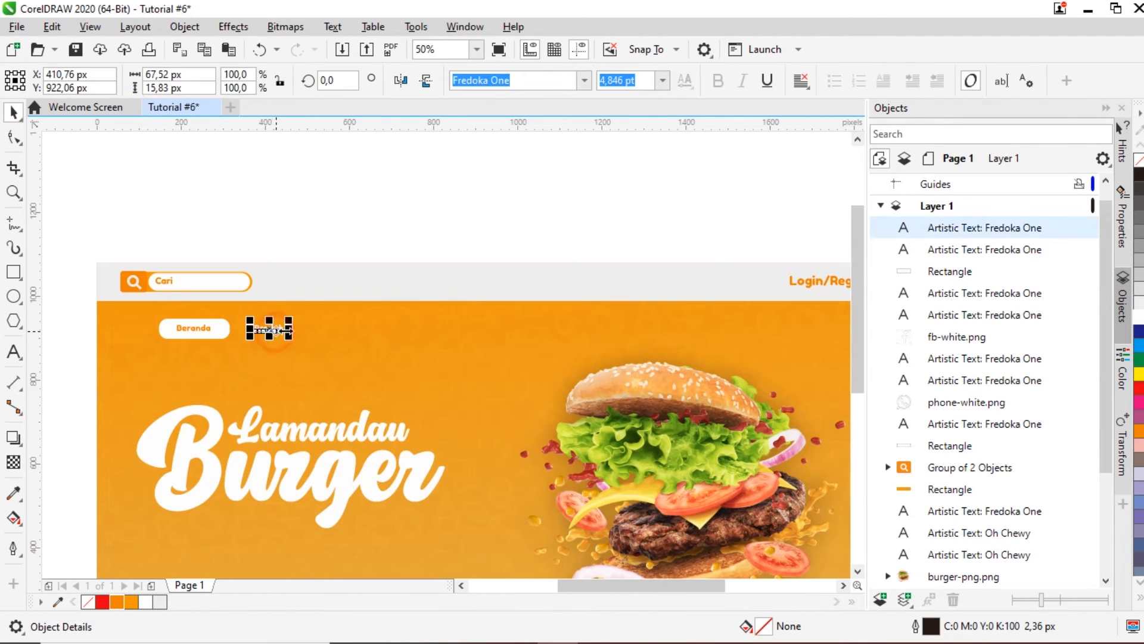
scroll(274, 334, "up", 2)
key("ctrl+v")
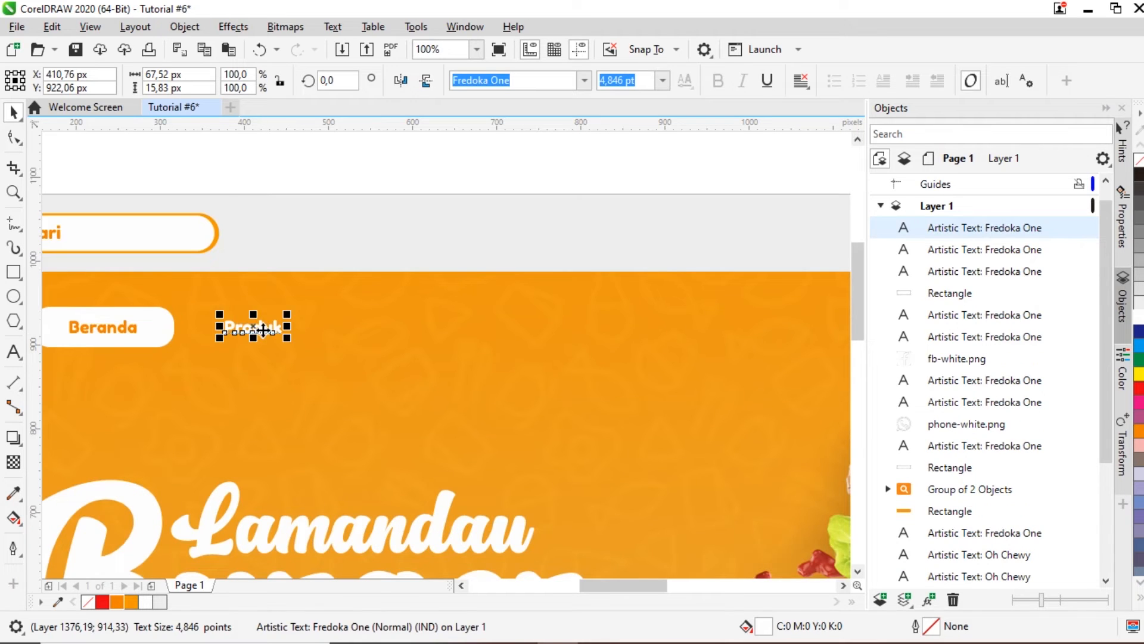
left_click_drag(263, 329, 380, 338)
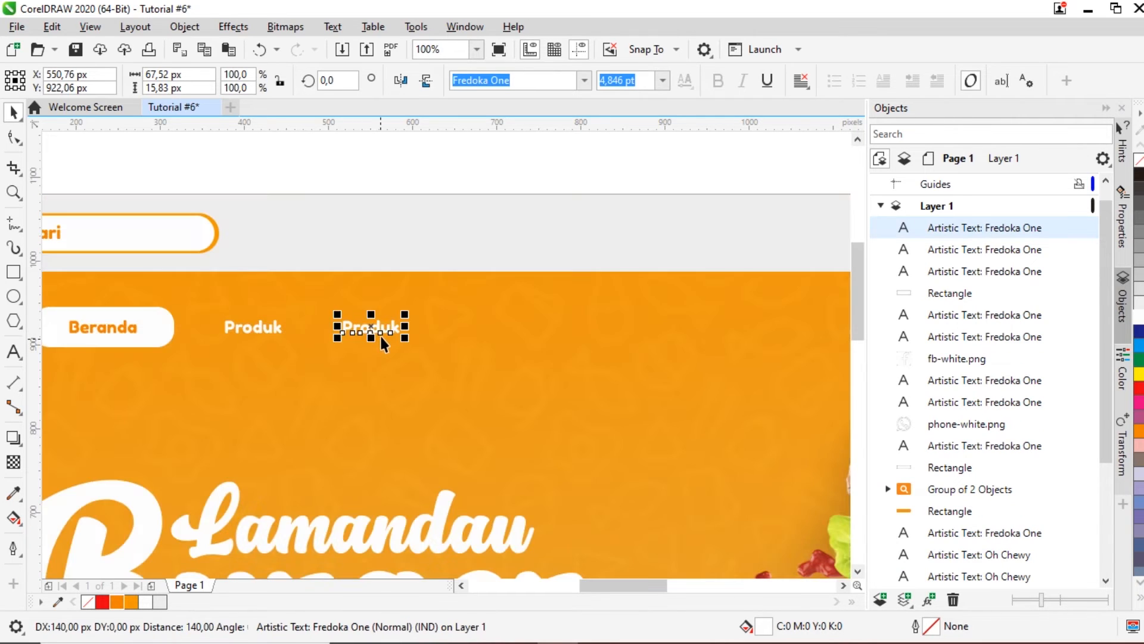
double_click(381, 329)
key("ctrl+a")
type("Pro")
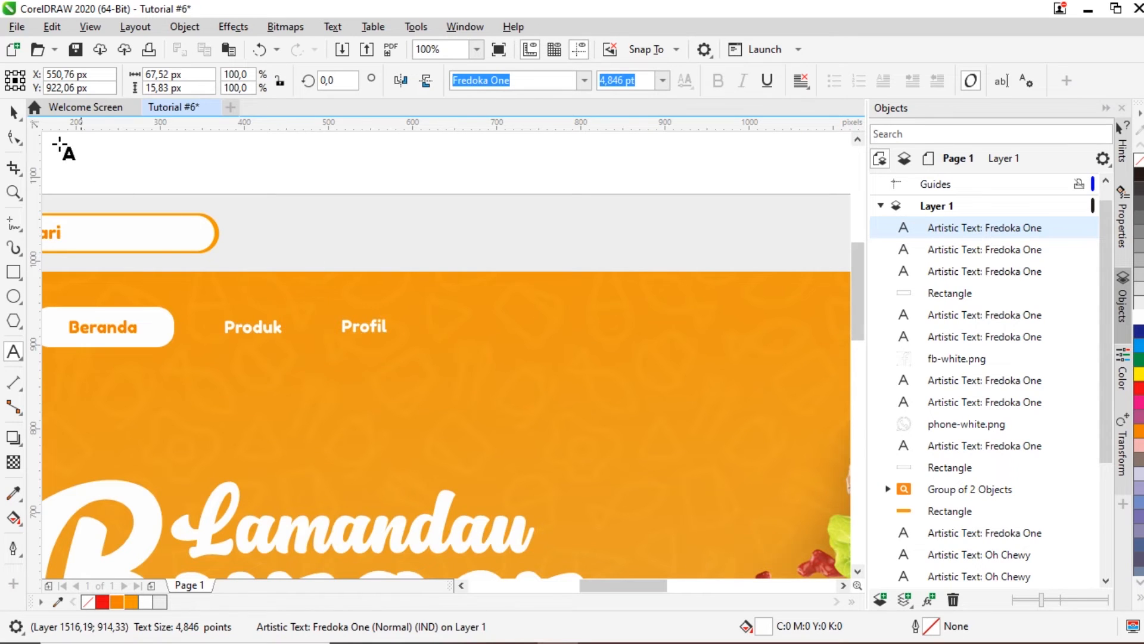
left_click(15, 110)
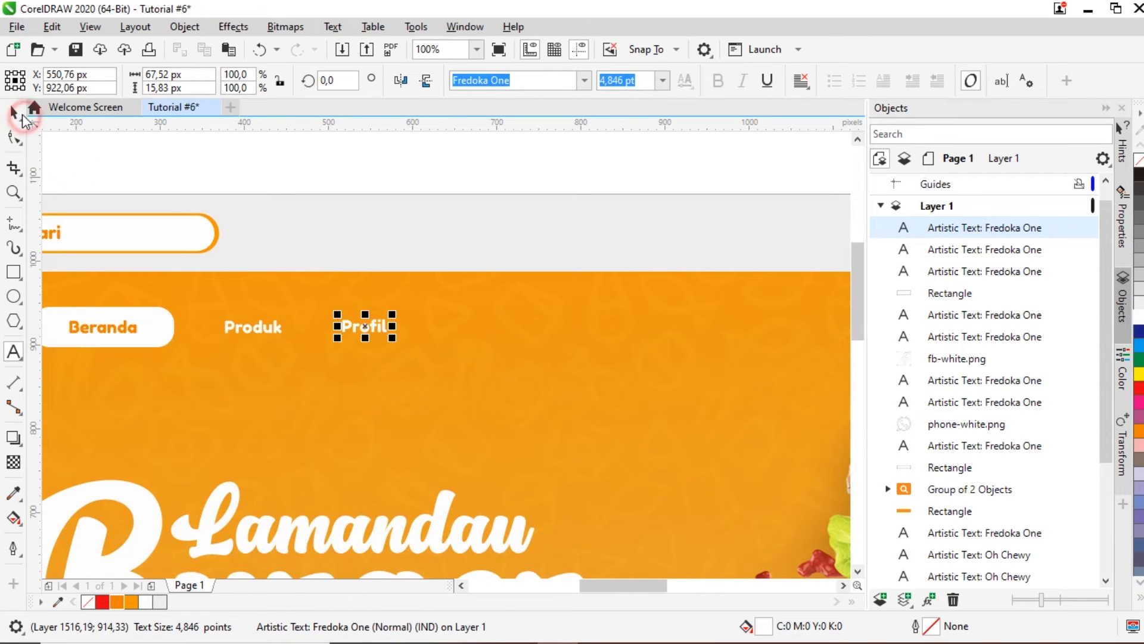
Step: Swap Produk and Profil so Profil comes first, dismissing a stray Print dialog, and begin editing Profil
left_click(258, 324)
left_click_drag(278, 325, 510, 327)
left_click(373, 330)
left_click_drag(372, 330, 273, 331)
key("F8")
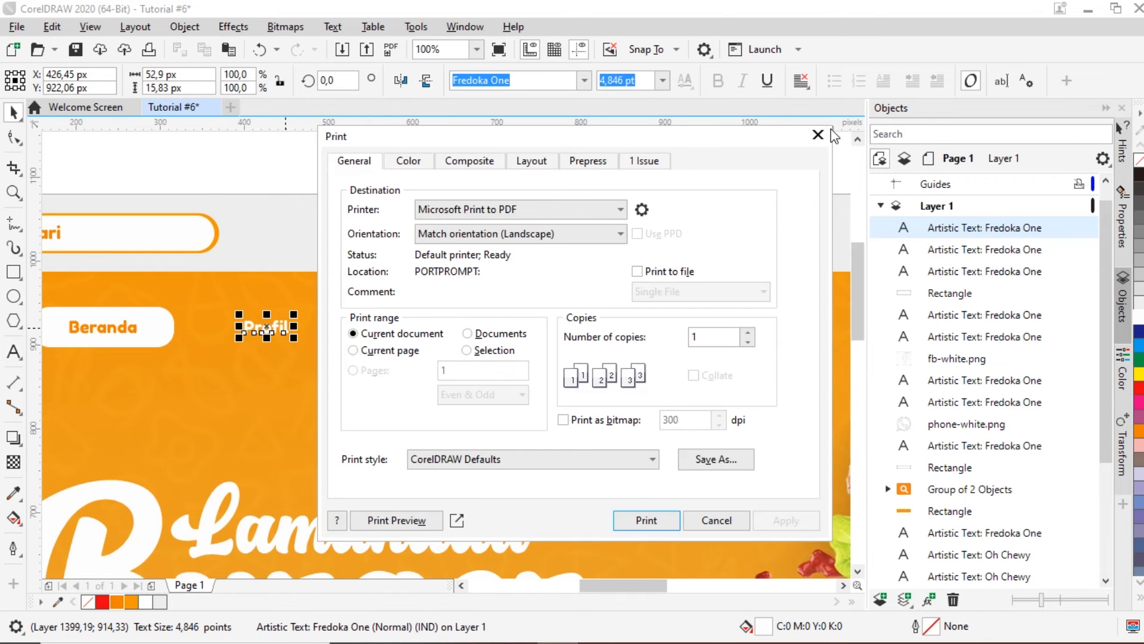
left_click(817, 137)
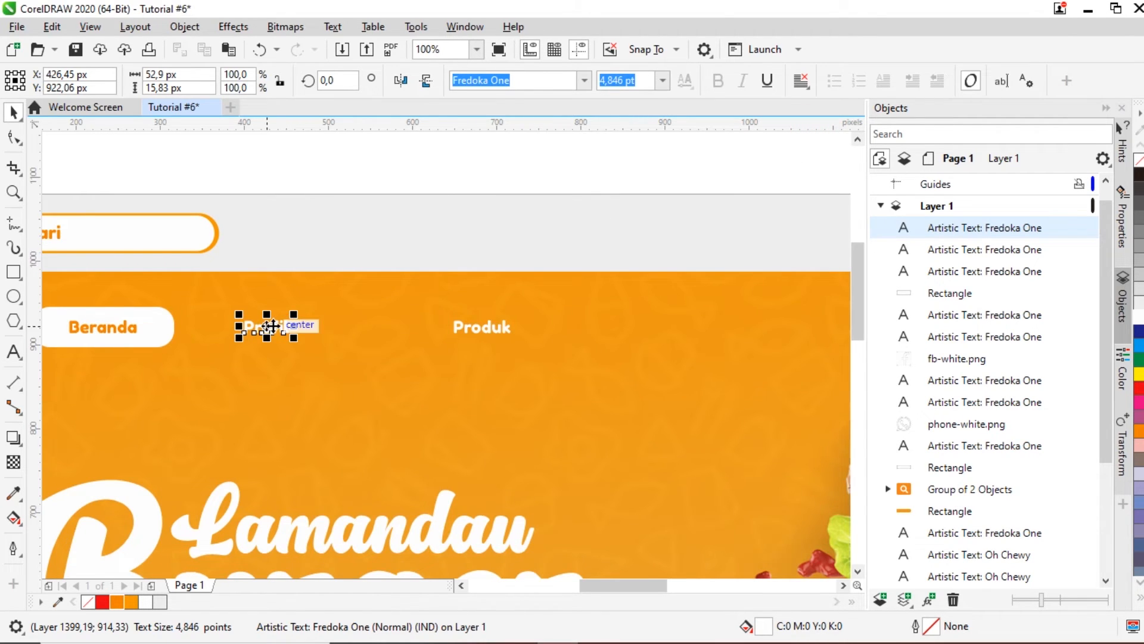
key("F8")
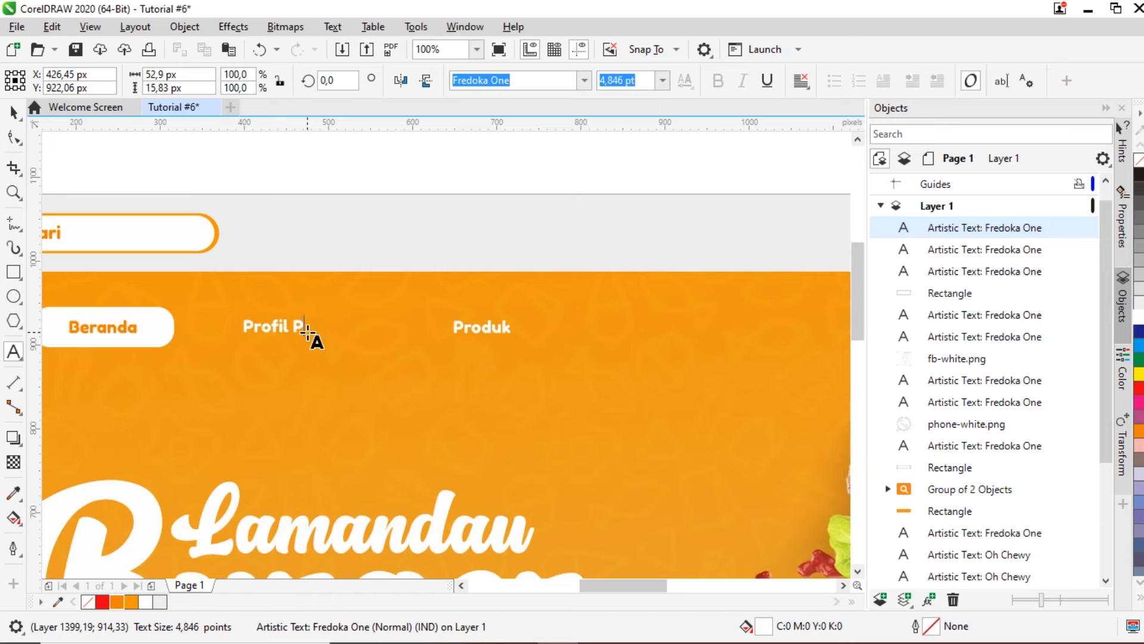
Step: Finish the 'Profil Perusahaan' label and nudge it slightly left
left_click(13, 112)
left_click(124, 163)
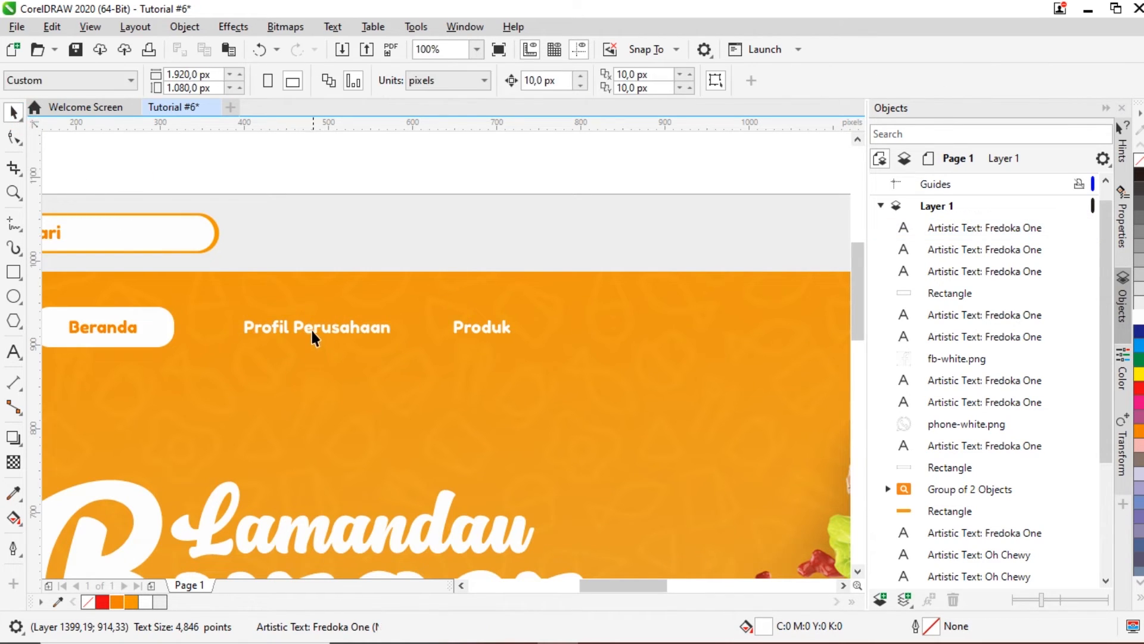
left_click(310, 331)
left_click(133, 324, "shift")
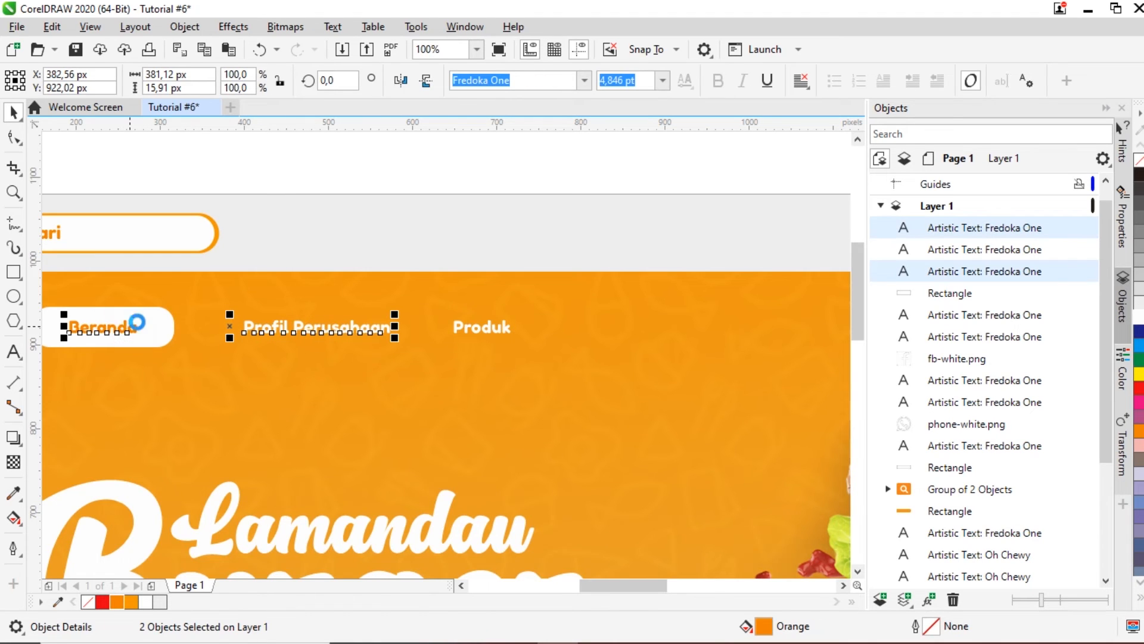
left_click(296, 178)
left_click_drag(304, 329, 286, 330)
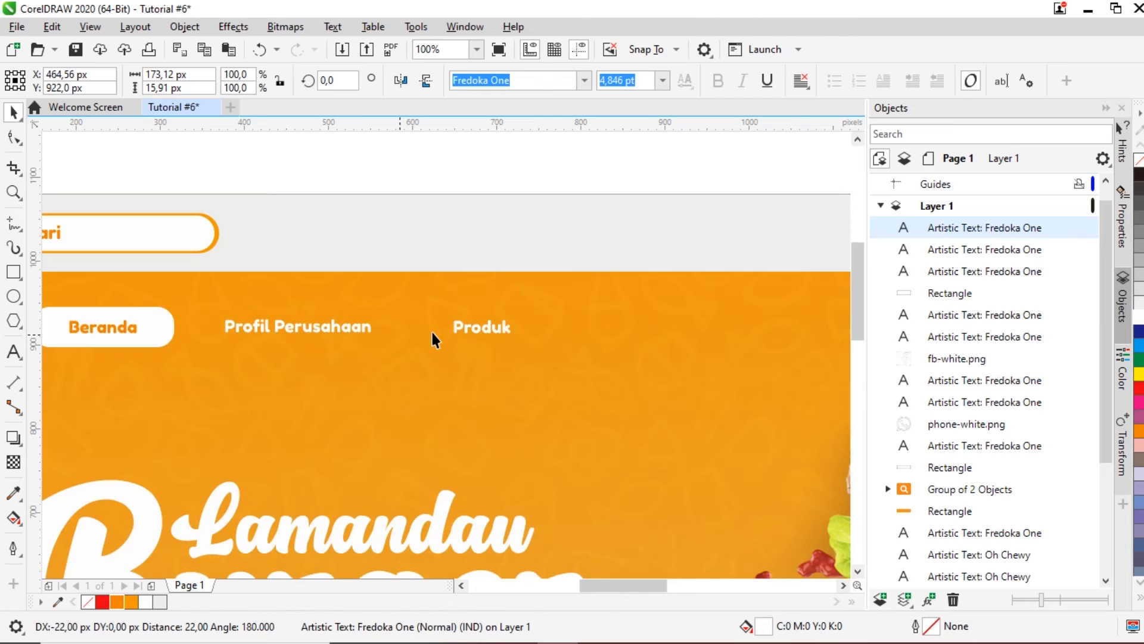
Step: Change the Produk label to 'Produk Kami' and shift it slightly left
double_click(458, 330)
key("Right")
key("Right")
key("Right")
key("Right")
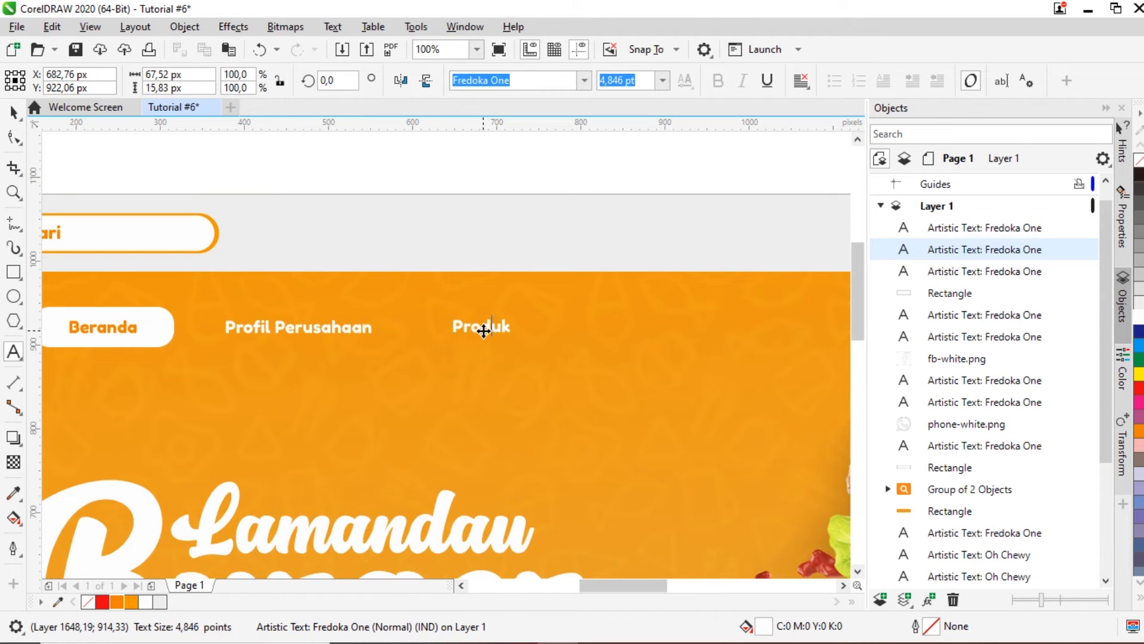
left_click(12, 111)
left_click_drag(484, 326, 470, 327)
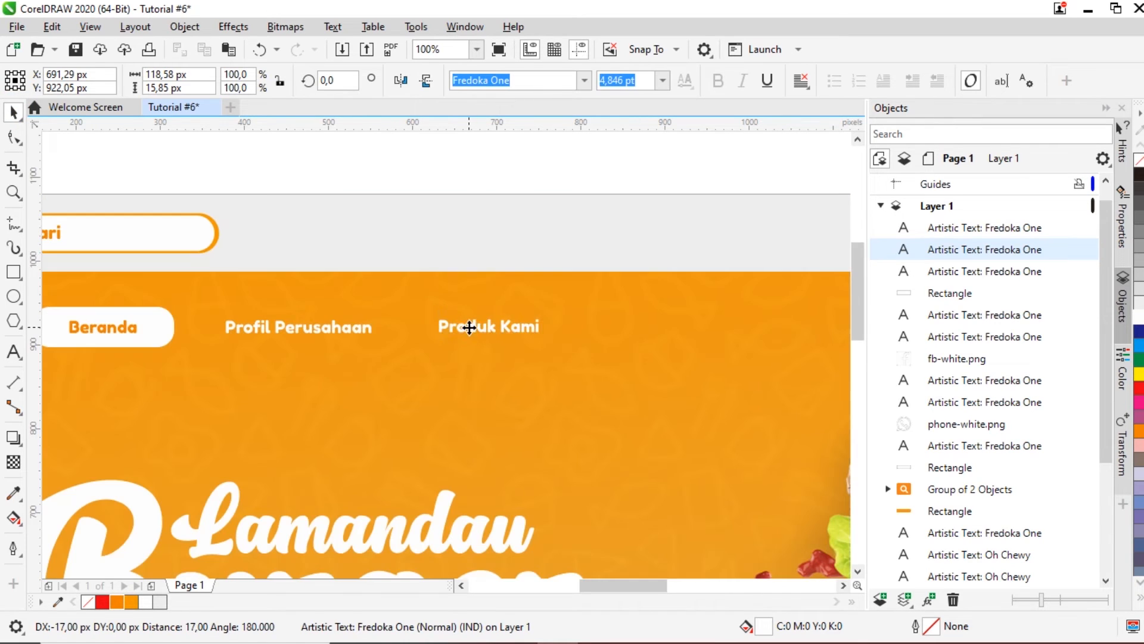
Step: Copy 'Produk Kami' to the right and retype the copy as 'Mitra Kami'
scroll(470, 327, "down", 1)
key("ctrl+c")
key("ctrl+v")
scroll(586, 328, "up", 1)
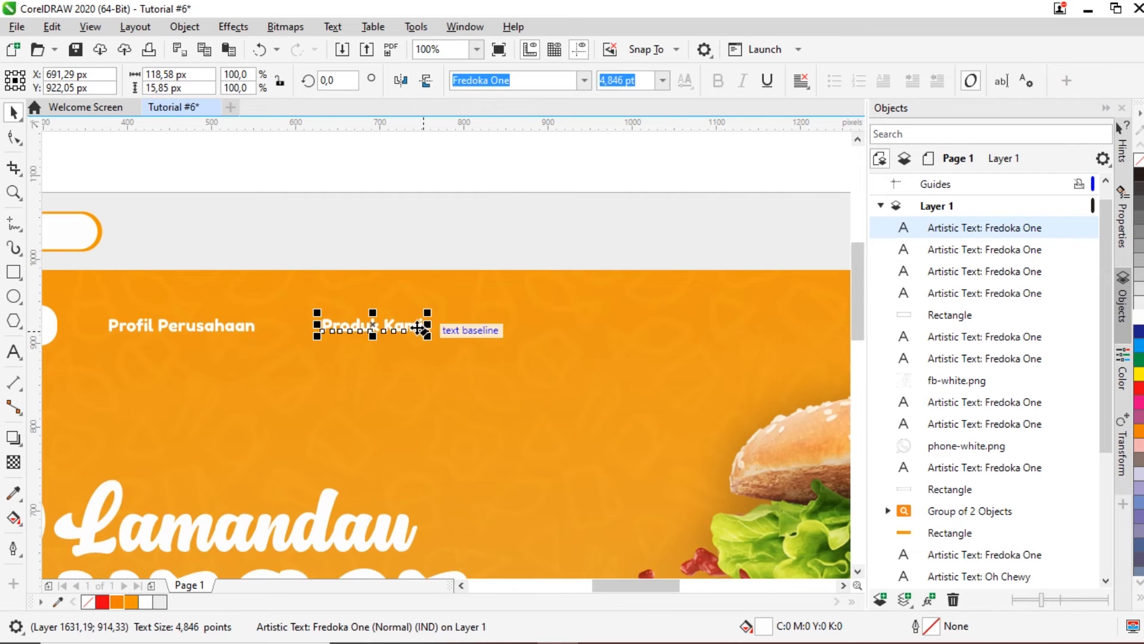
left_click_drag(424, 326, 604, 333)
double_click(592, 330)
key("ctrl+a")
type("M")
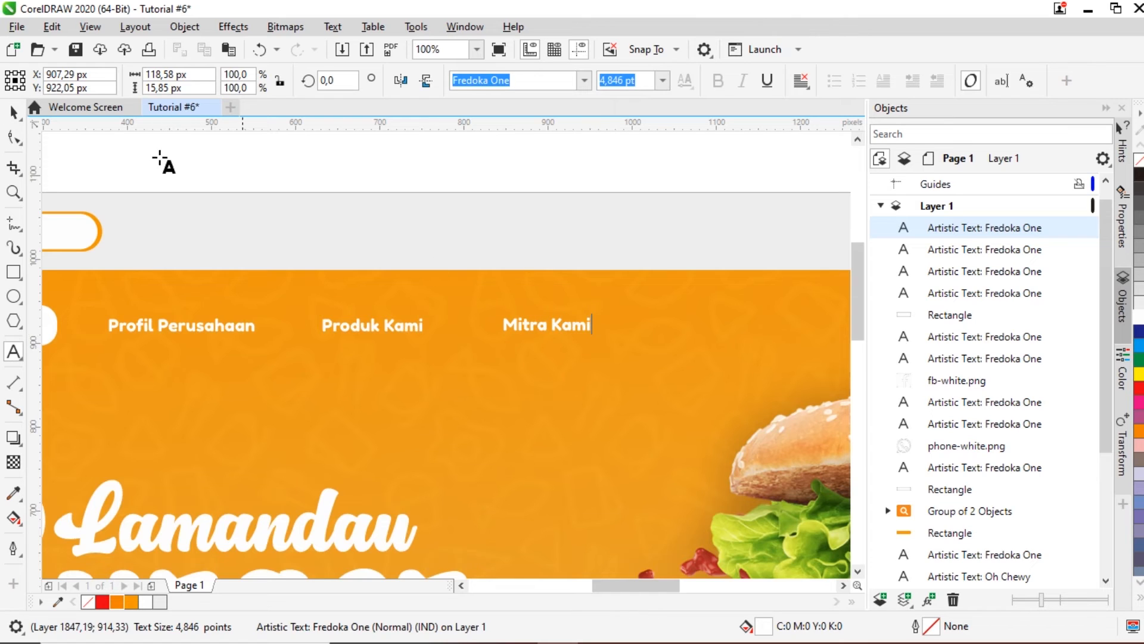
left_click(14, 112)
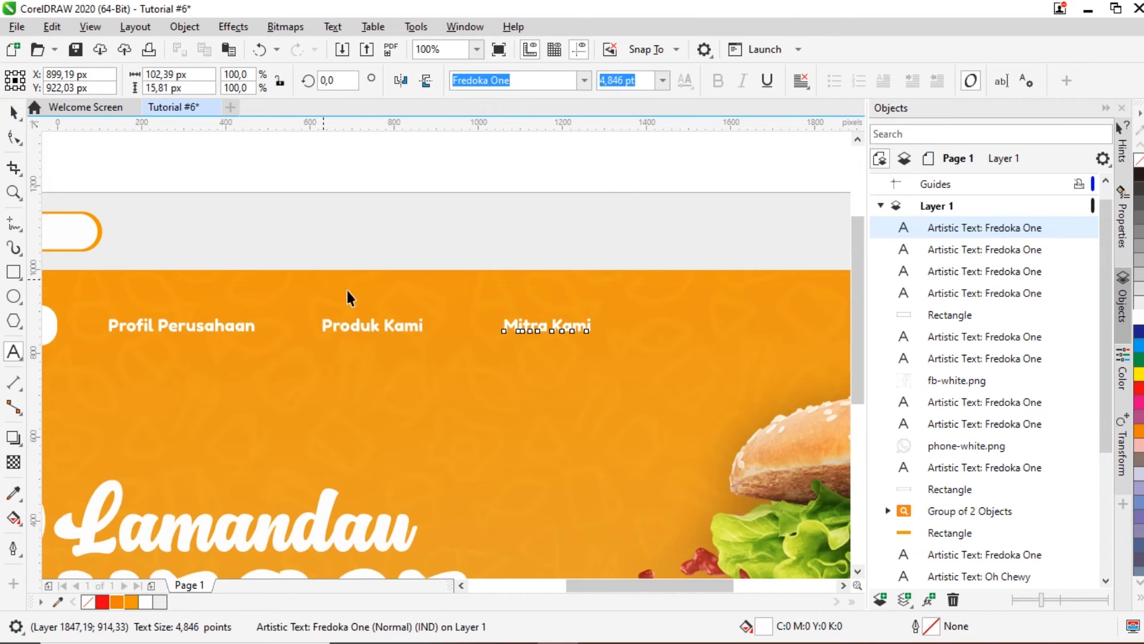
Step: Copy Mitra Kami further right, retype it as 'Join Mitra' and nudge it into even spacing
scroll(602, 333, "down", 2)
left_click_drag(428, 302, 516, 305)
double_click(521, 303)
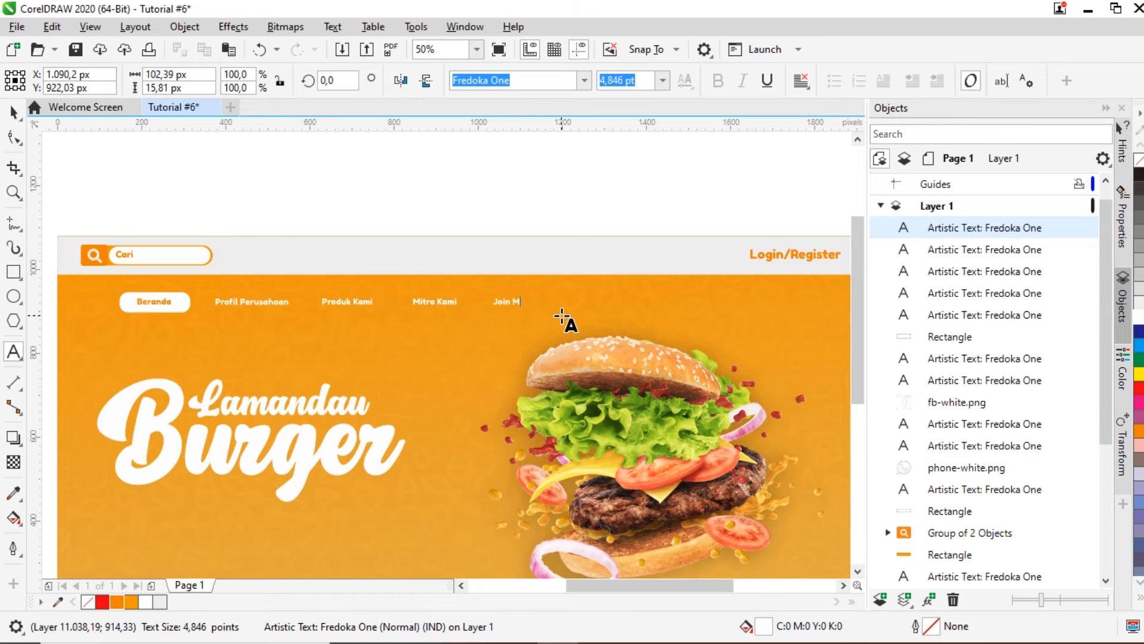
left_click(11, 113)
left_click(196, 173)
left_click(512, 303)
scroll(512, 303, "up", 2)
left_click_drag(518, 303, 525, 302)
scroll(524, 303, "down", 2)
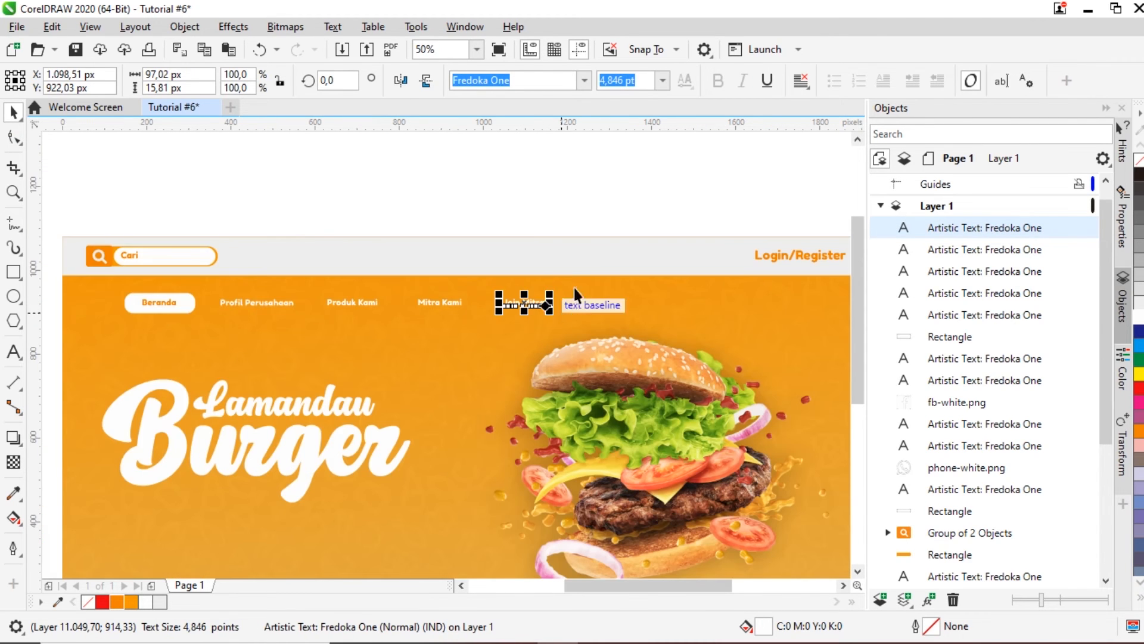
left_click(537, 198)
Step: Select all nav items with their pill and move the whole menu 72 px left
left_click_drag(52, 281, 590, 335)
scroll(142, 303, "up", 2)
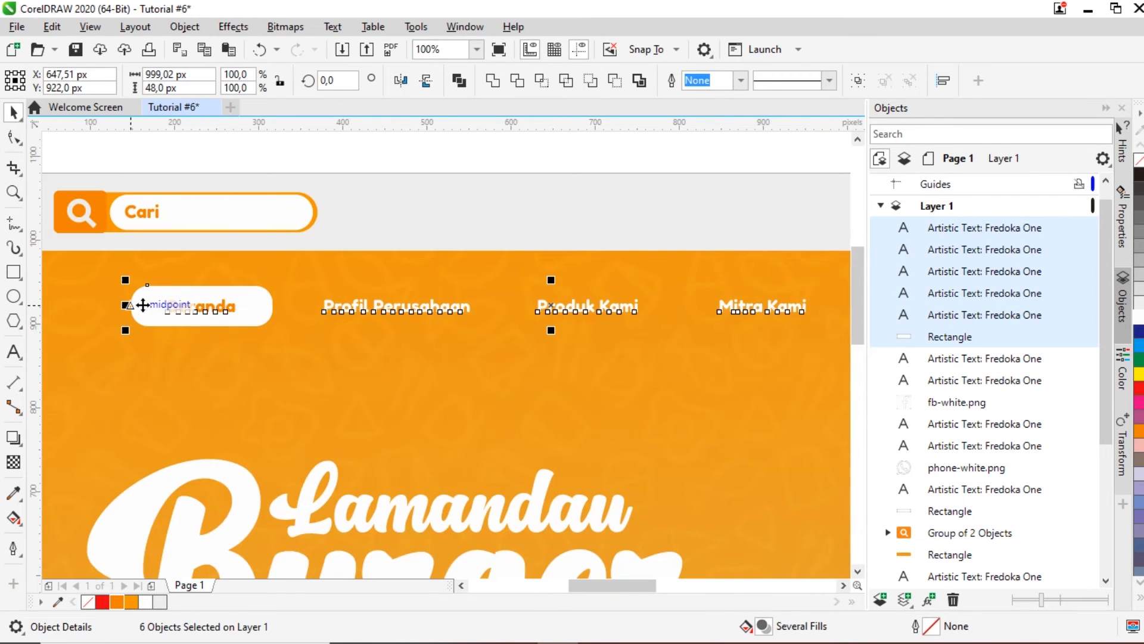
left_click_drag(141, 302, 81, 304)
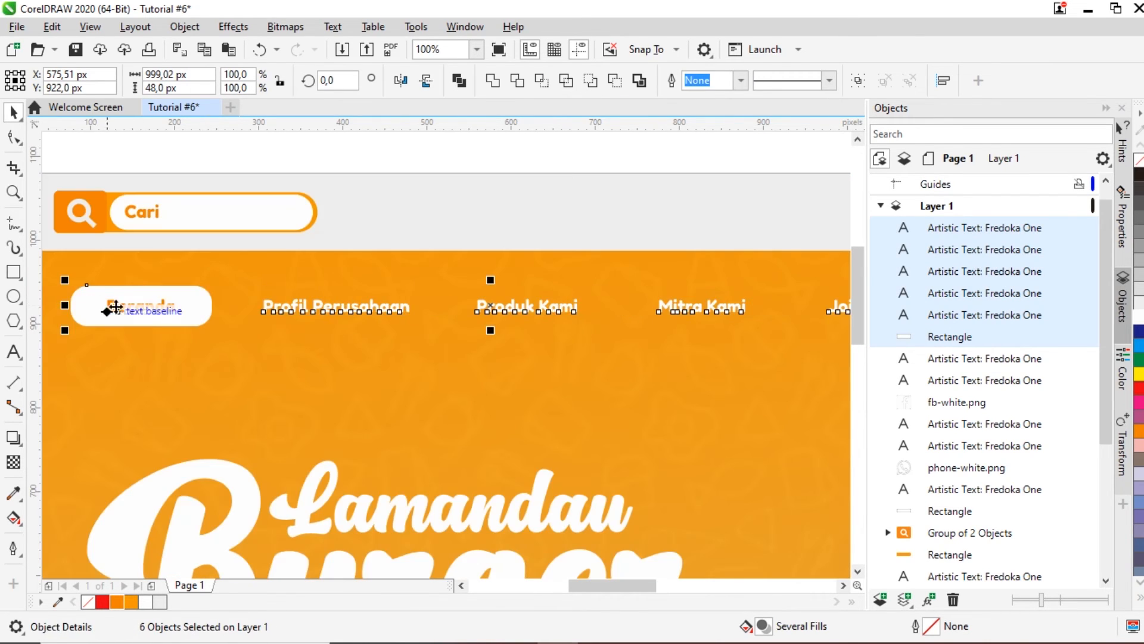
scroll(178, 321, "down", 2)
left_click(323, 182)
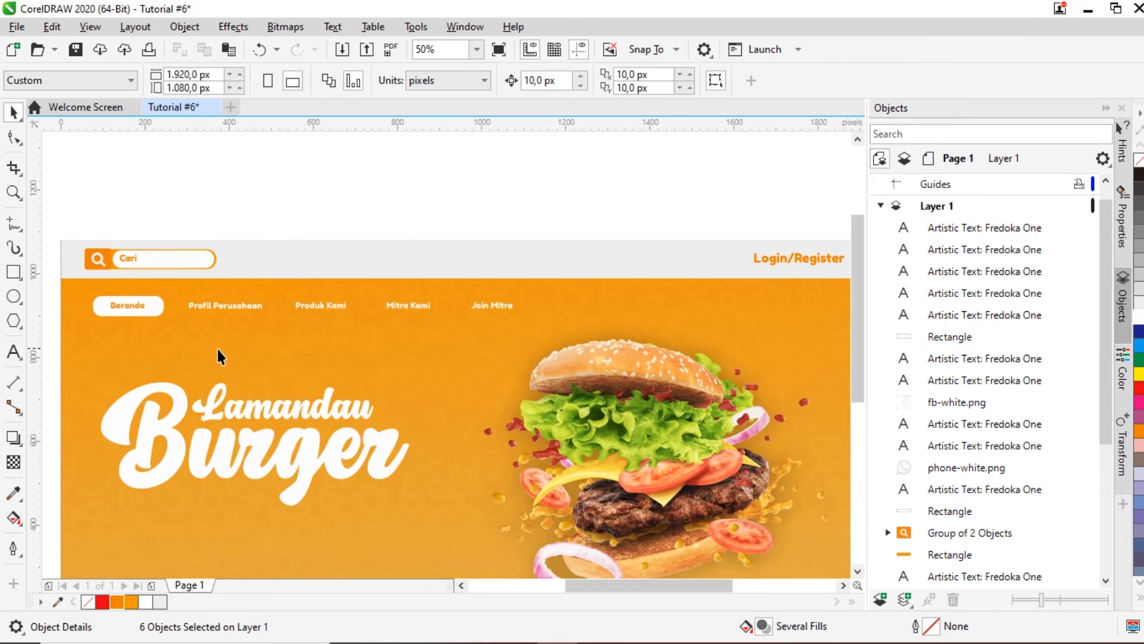
Step: Nudge the Profil Perusahaan nav label slightly to the left
scroll(376, 363, "down", 2)
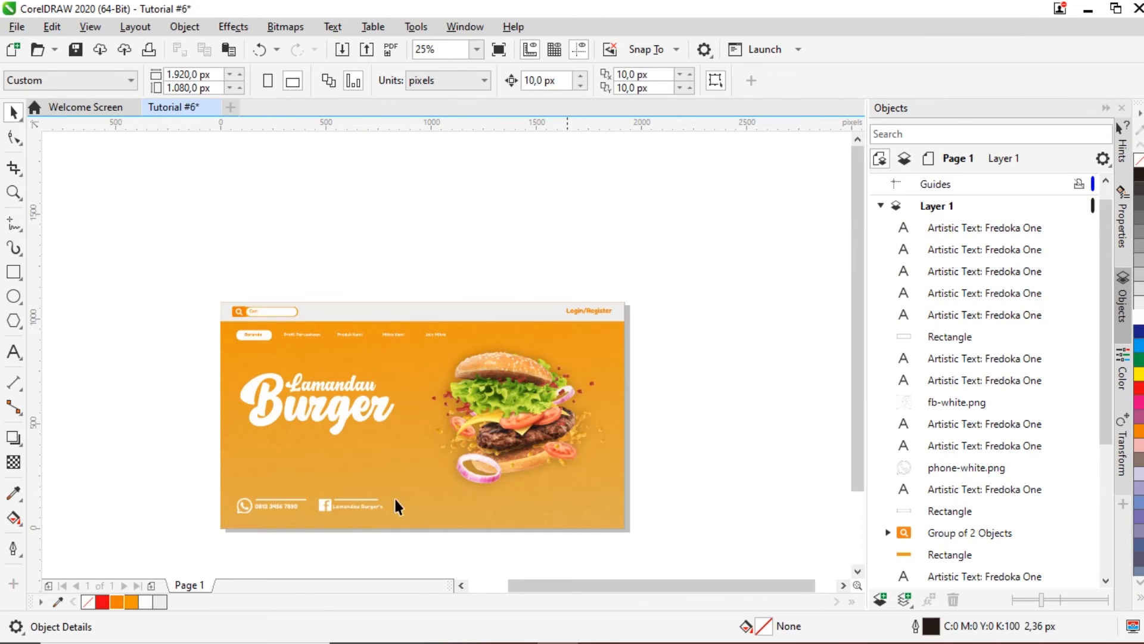
scroll(442, 424, "up", 1)
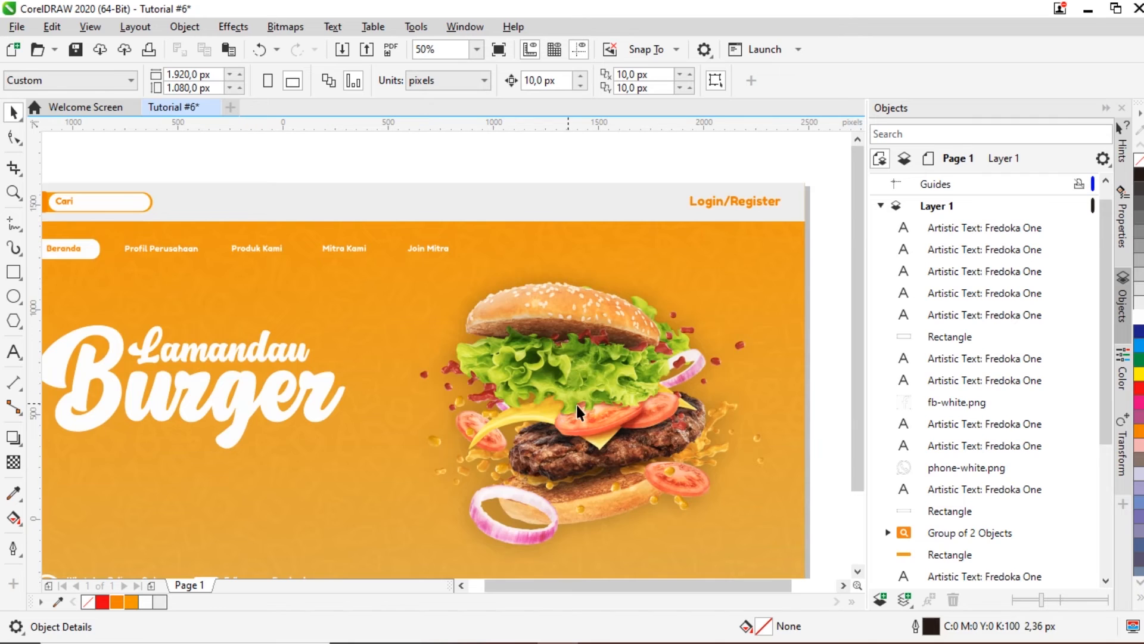
scroll(621, 406, "down", 1)
scroll(567, 511, "up", 1)
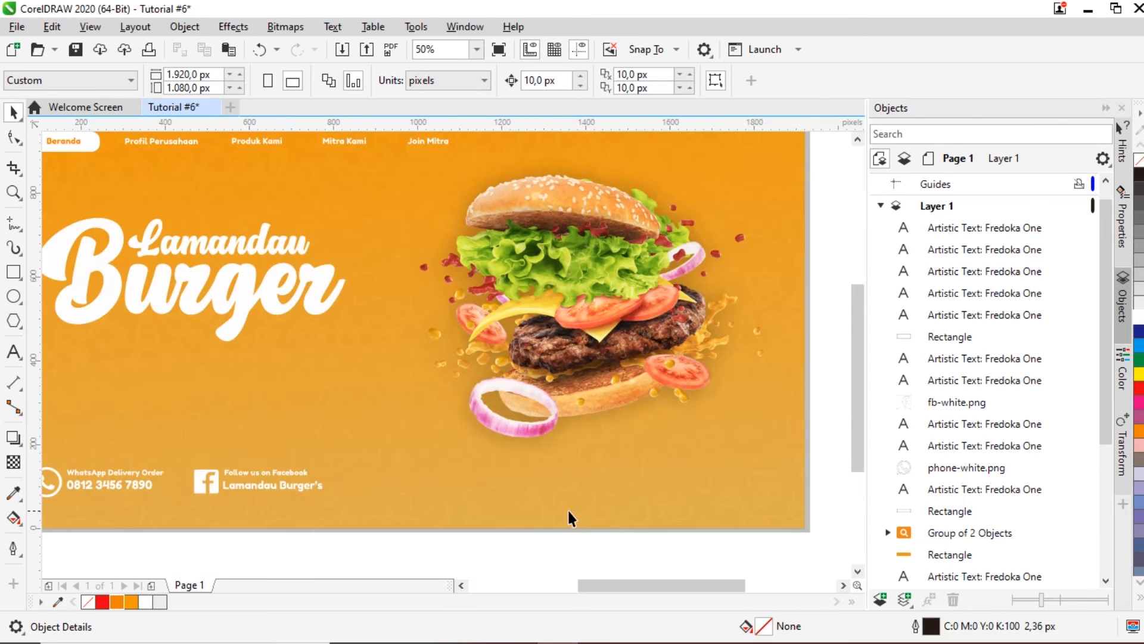
mouse_move(596, 585)
left_mouse_down()
mouse_move(581, 589)
mouse_move(628, 592)
mouse_move(581, 594)
mouse_move(596, 593)
left_mouse_up()
left_click_drag(856, 422, 864, 398)
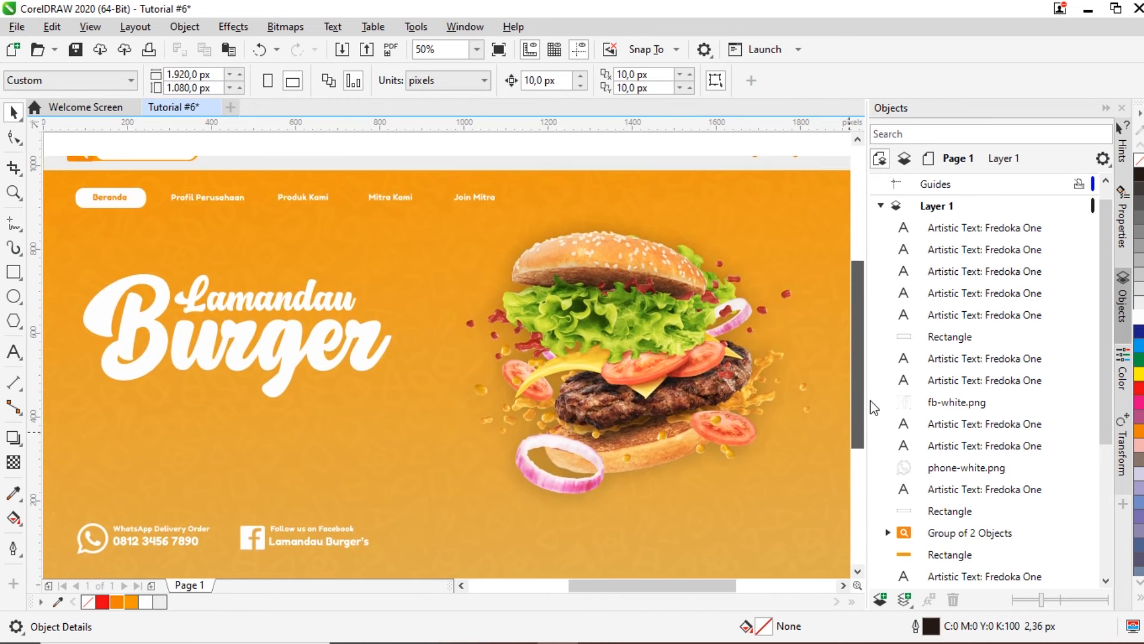
scroll(406, 383, "down", 2)
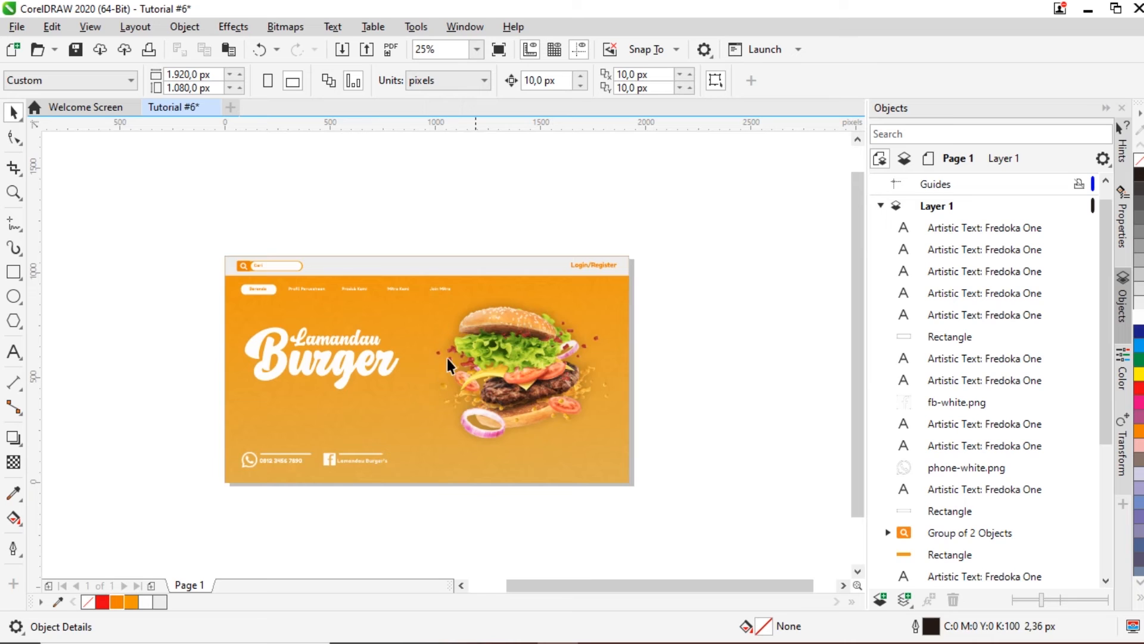
scroll(356, 326, "up", 2)
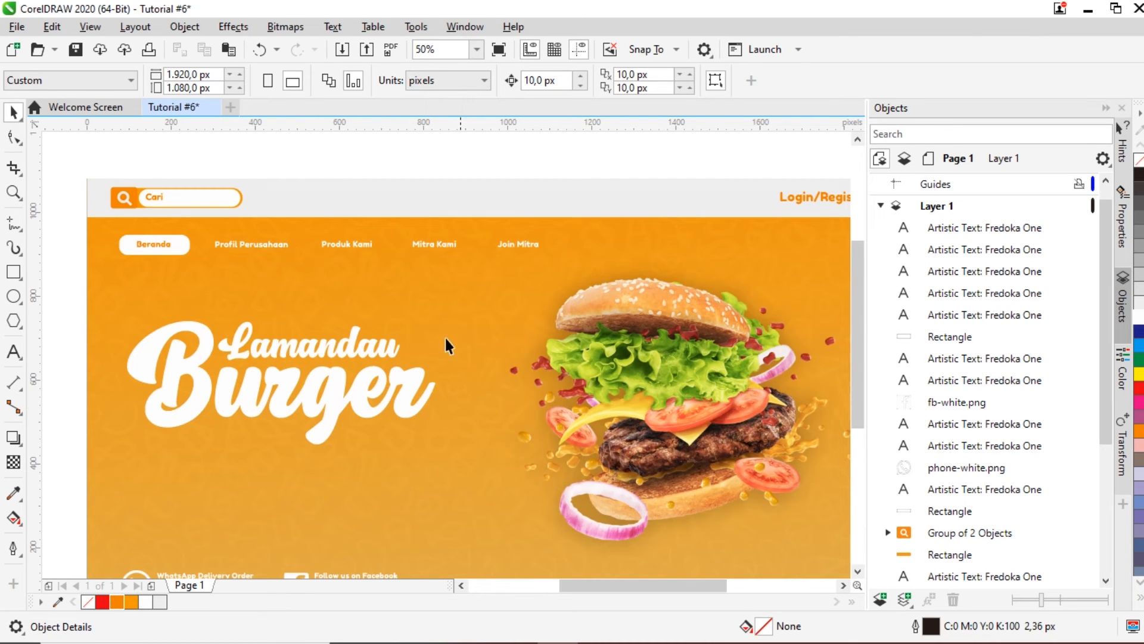
left_click(272, 247)
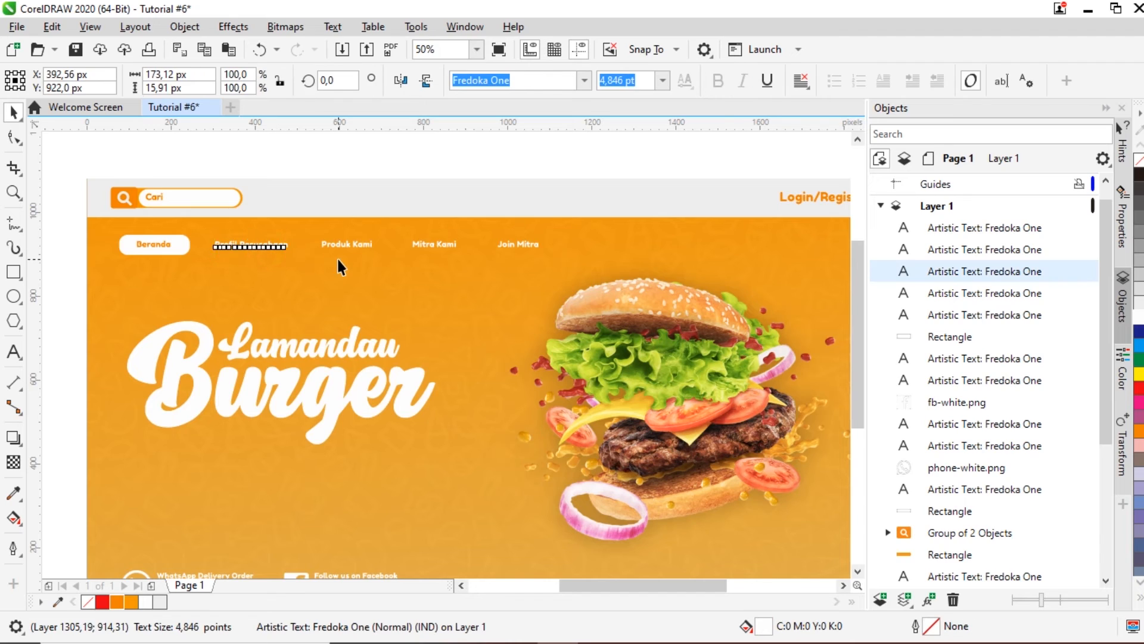
key("Left")
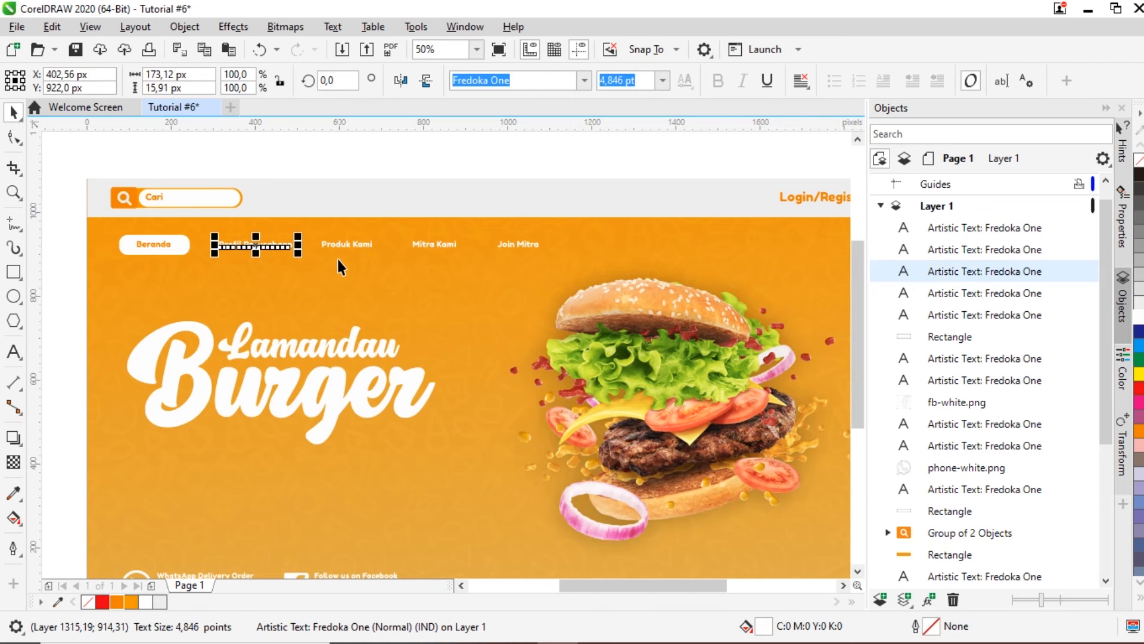
left_click(335, 149)
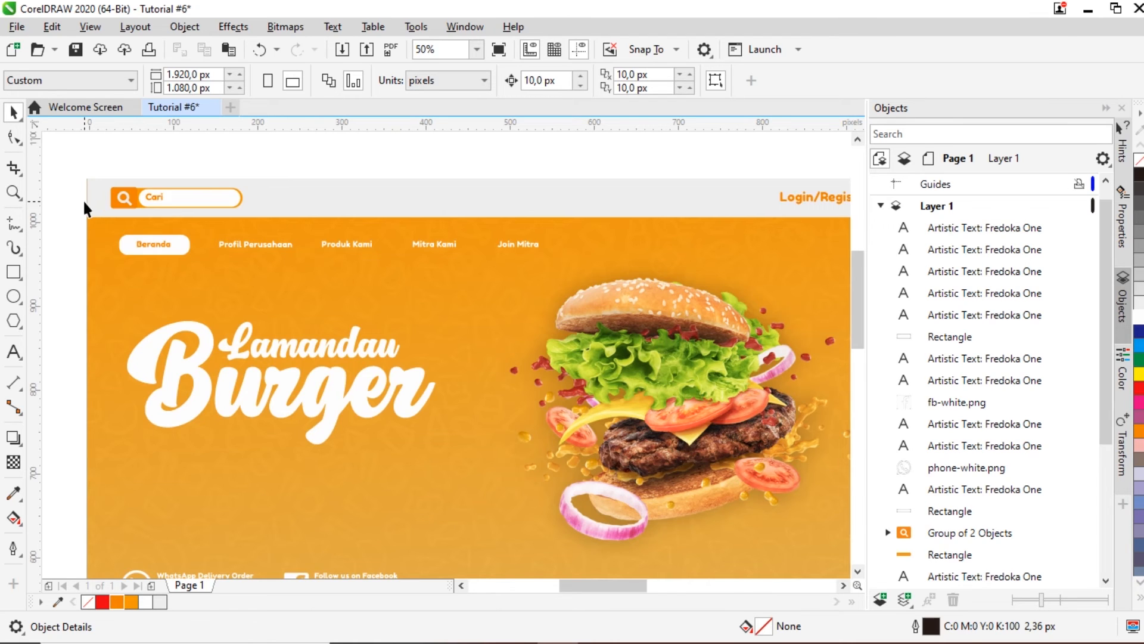
Step: Shift the six WhatsApp and Facebook footer contact objects slightly lower at the bottom left
scroll(84, 198, "up", 3)
scroll(105, 210, "down", 3)
scroll(105, 209, "down", 1)
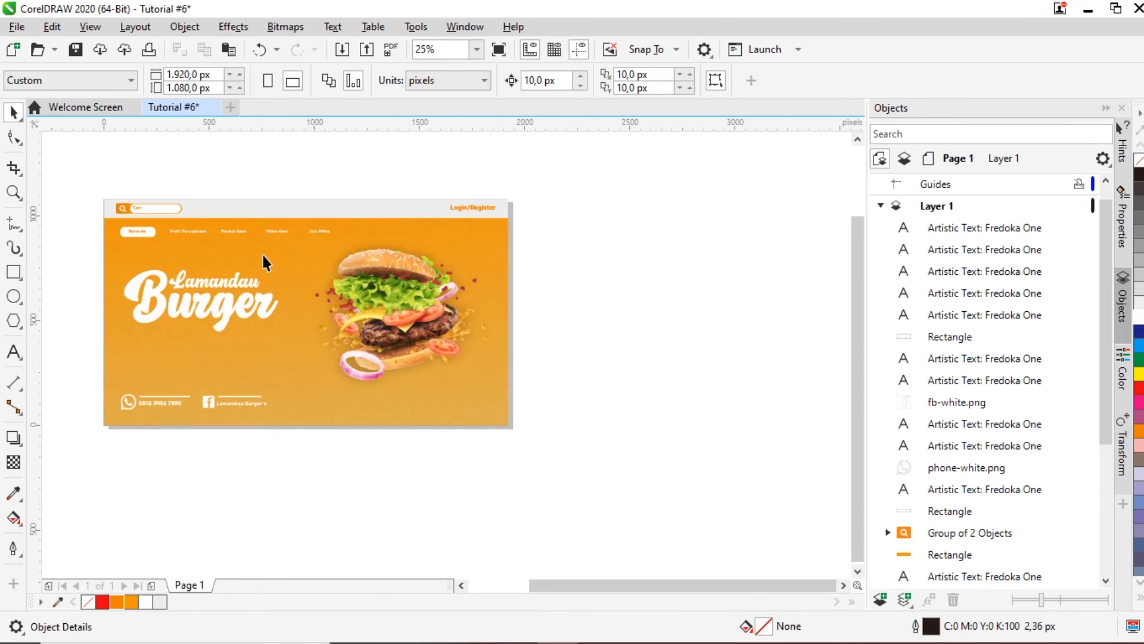
left_click(570, 307)
left_click_drag(268, 447, 270, 446)
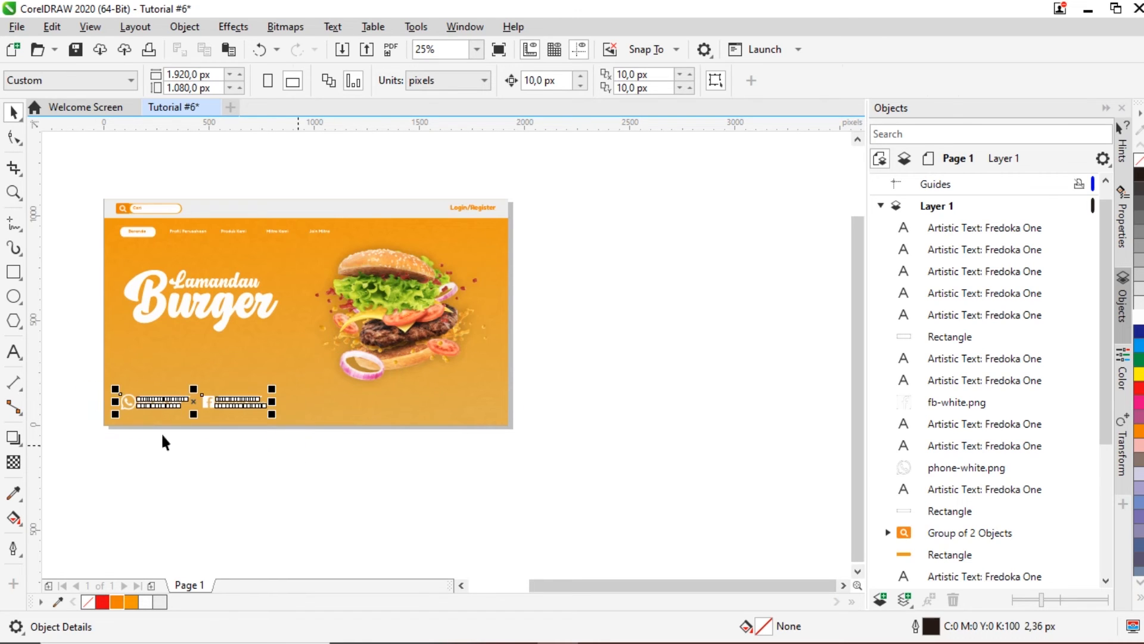
scroll(104, 421, "up", 2)
mouse_move(242, 354)
left_mouse_down()
mouse_move(225, 350)
mouse_move(233, 370)
left_mouse_up()
left_click(250, 480)
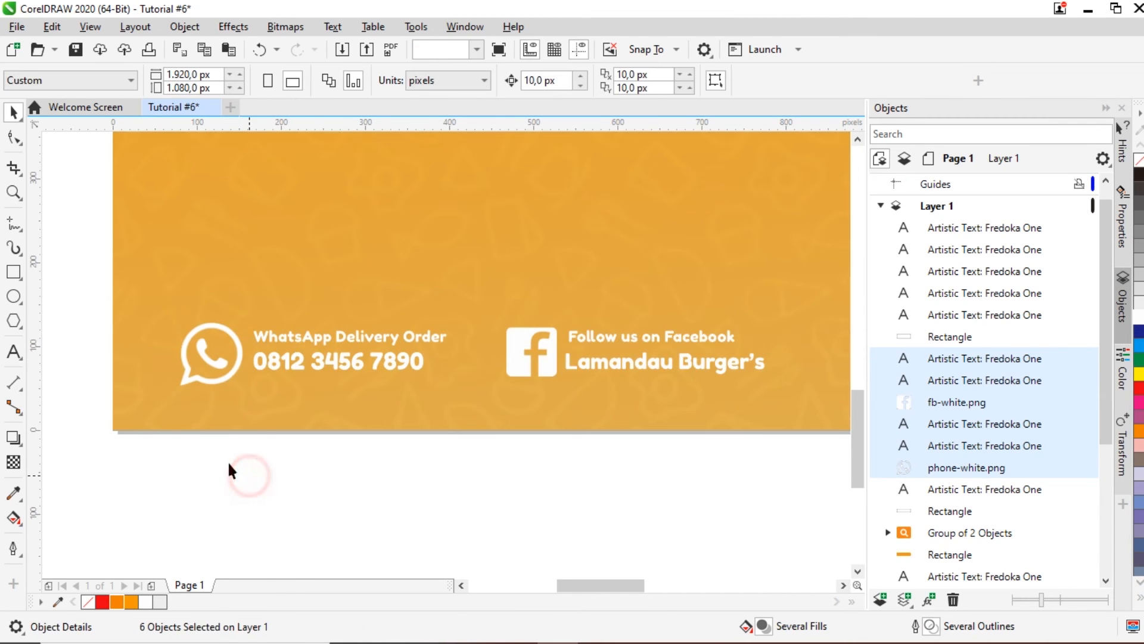
scroll(227, 460, "down", 2)
scroll(228, 459, "up", 1)
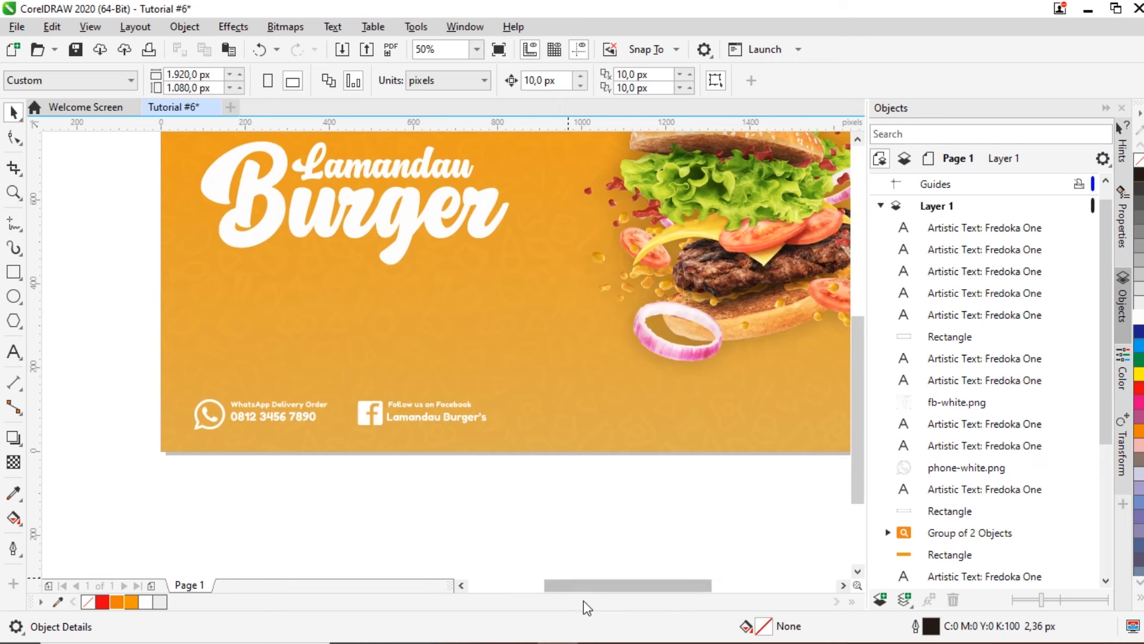
left_click_drag(593, 586, 636, 571)
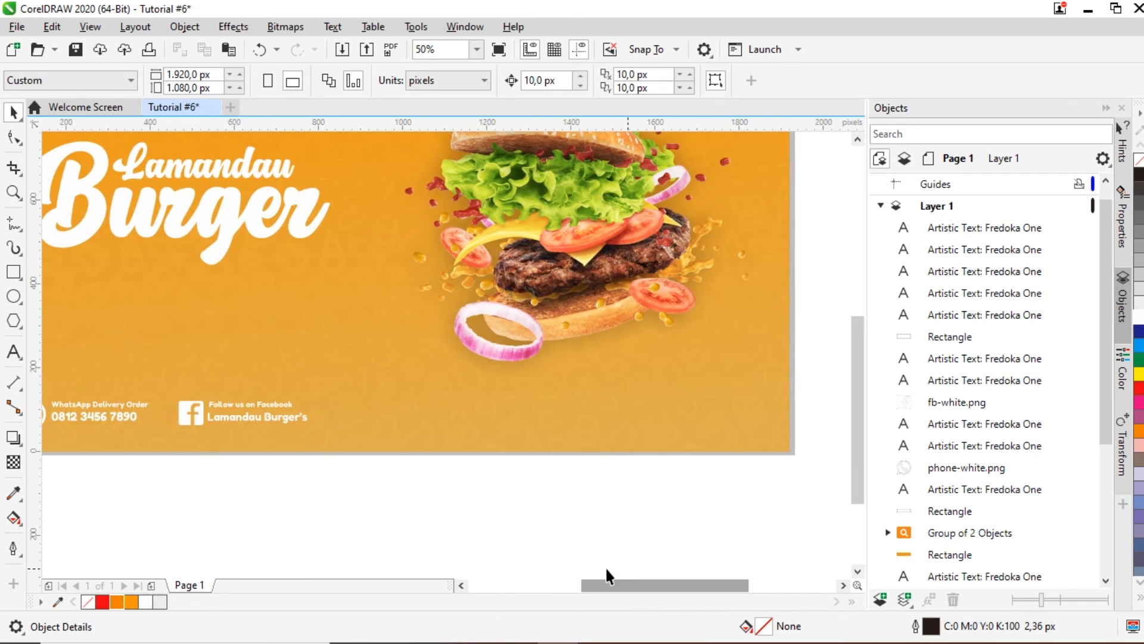
Step: Copy the 'Follow us on Facebook' text to the footer's right side and start replacing it with the address
left_click(240, 405)
key("ctrl+c")
key("ctrl+v")
left_click_drag(240, 404, 691, 412)
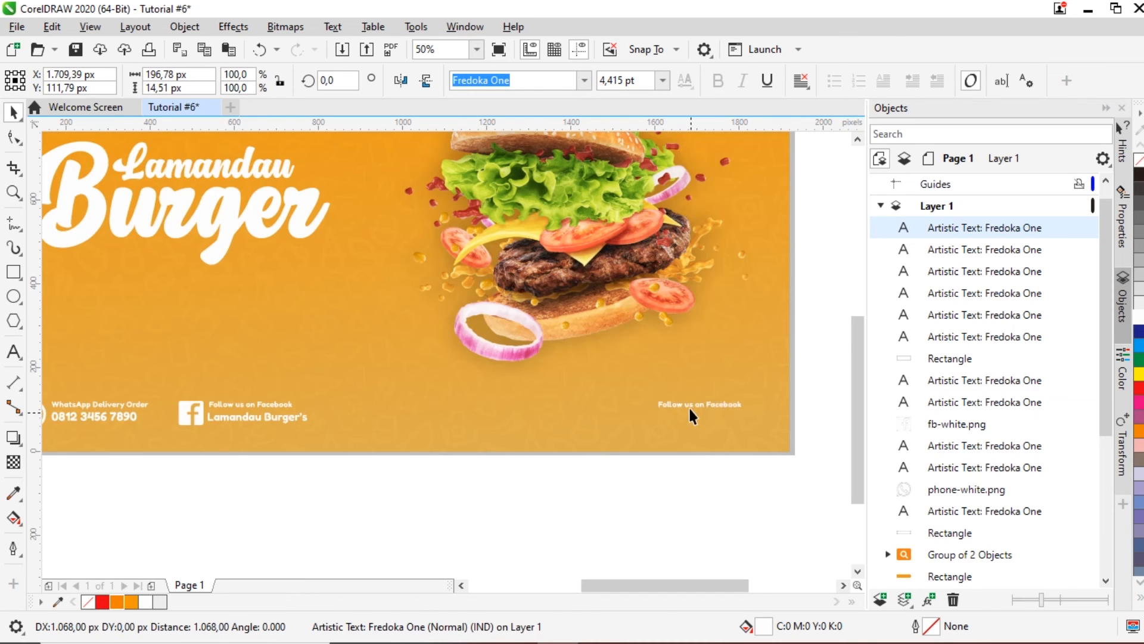
double_click(689, 407)
key("ctrl+a")
type("A")
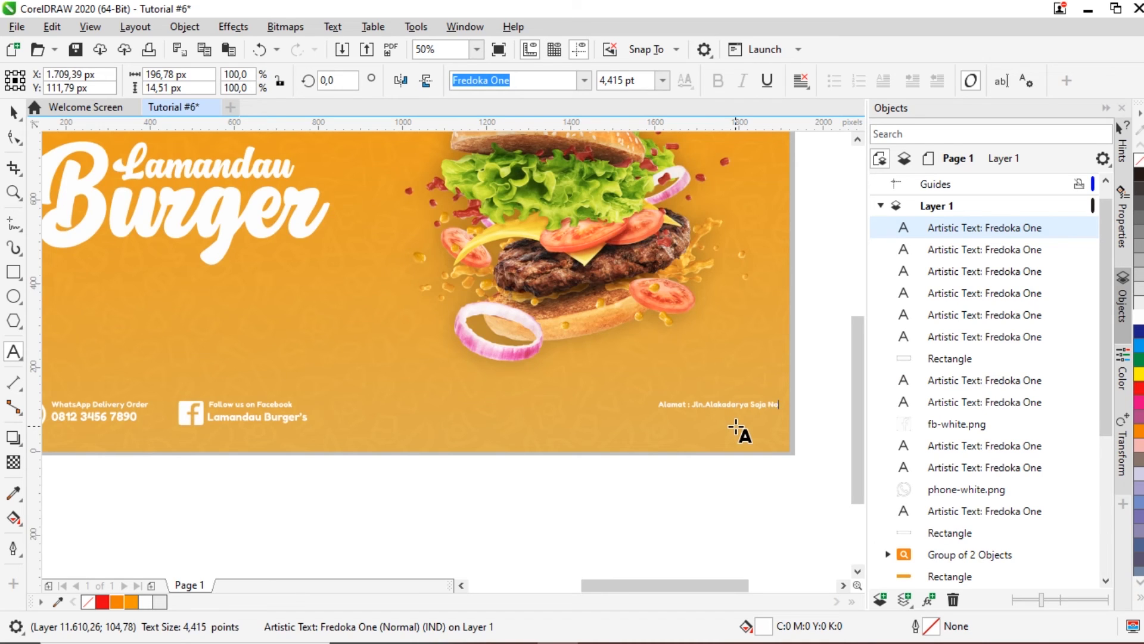
left_click(13, 112)
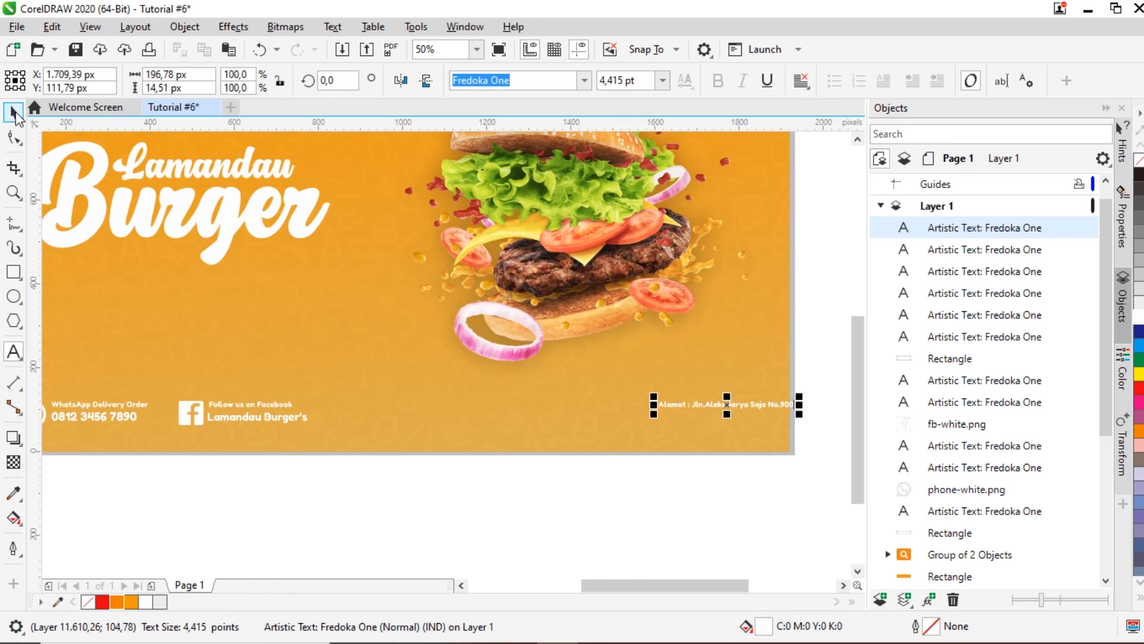
left_click_drag(723, 407, 620, 406)
Step: Type the business's street name and number as the address's first line, then shift the block left
scroll(643, 405, "up", 2)
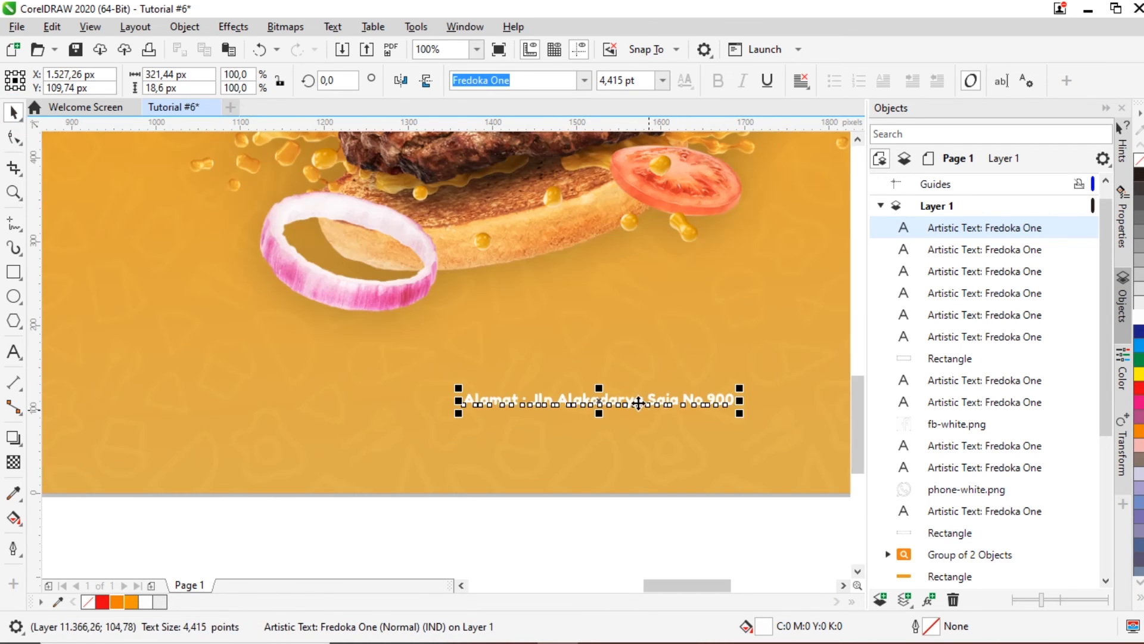
double_click(636, 401)
left_click(561, 398)
left_click_drag(557, 399, 734, 403)
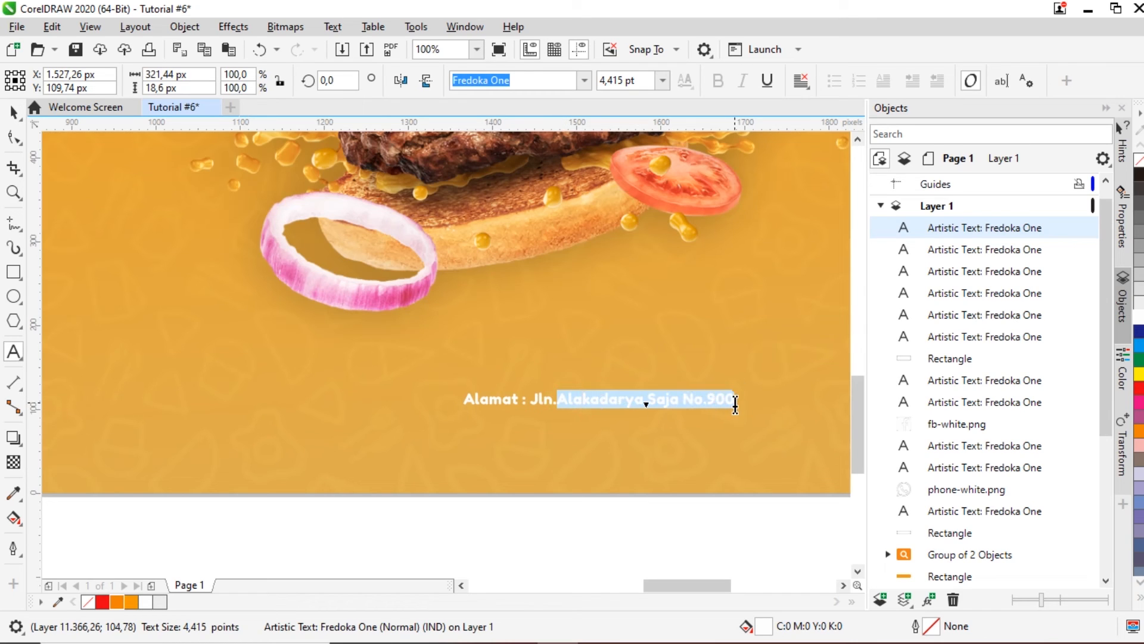
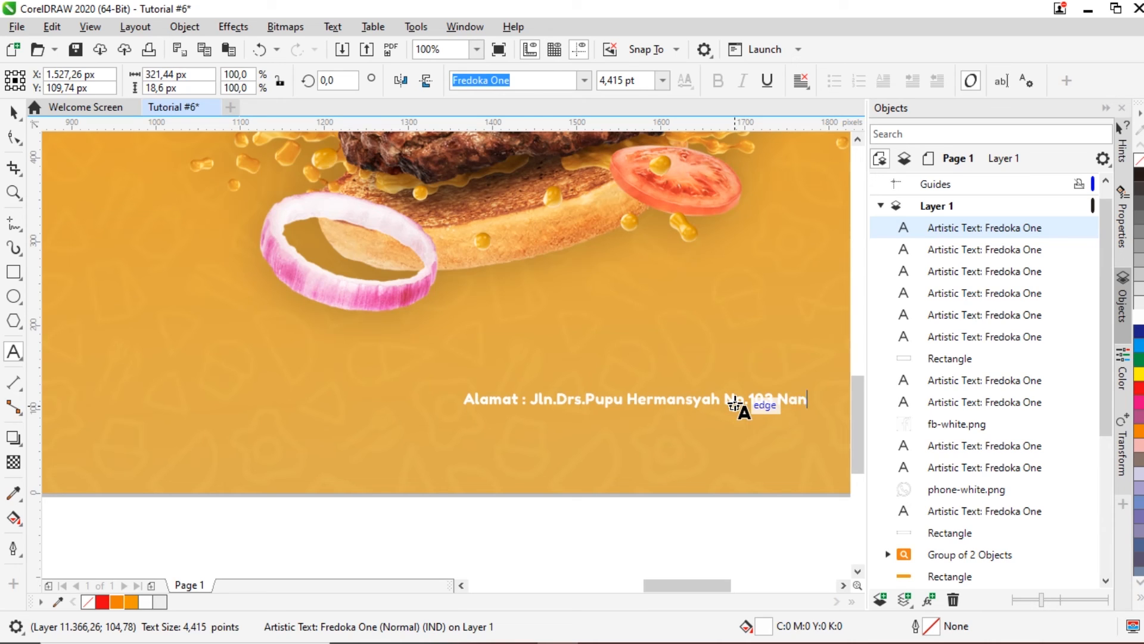
key("Escape")
left_click(13, 112)
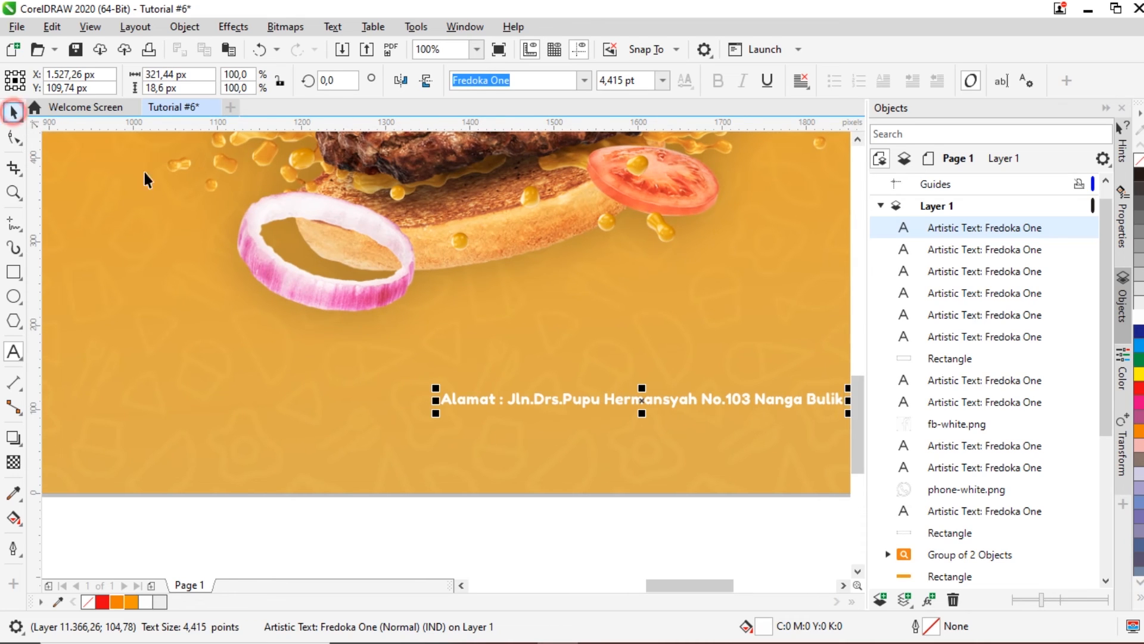
left_click_drag(640, 398, 566, 397)
Step: Add the regency and province as a second line and the postcode as a third line
key("F8")
left_click(763, 400)
type(",")
key("Return")
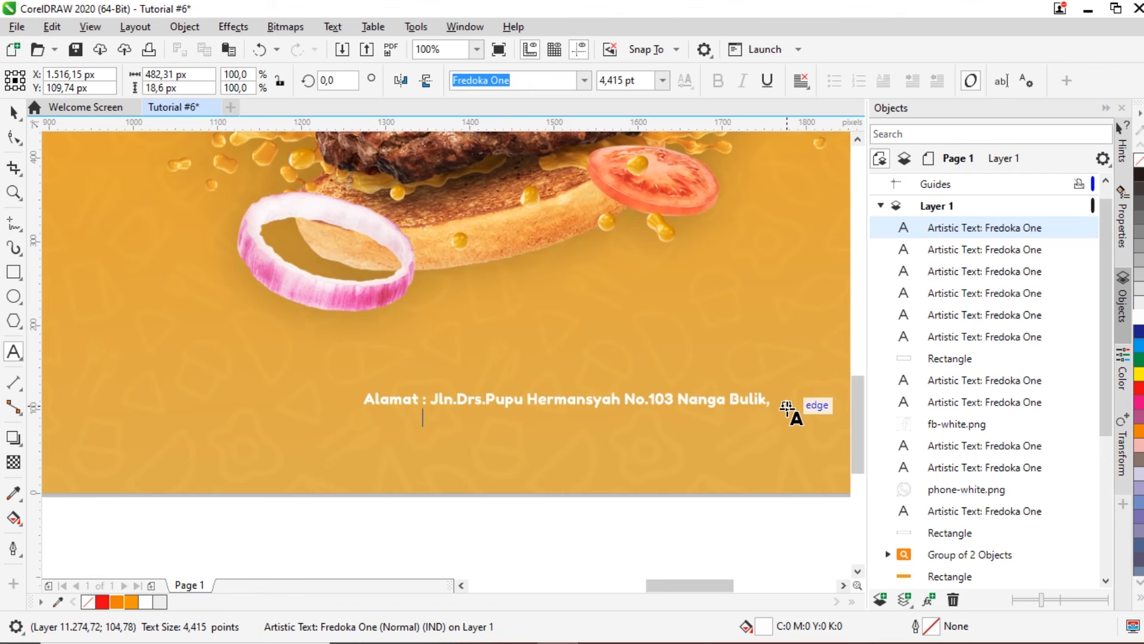
type("Kabupaten Lamandau")
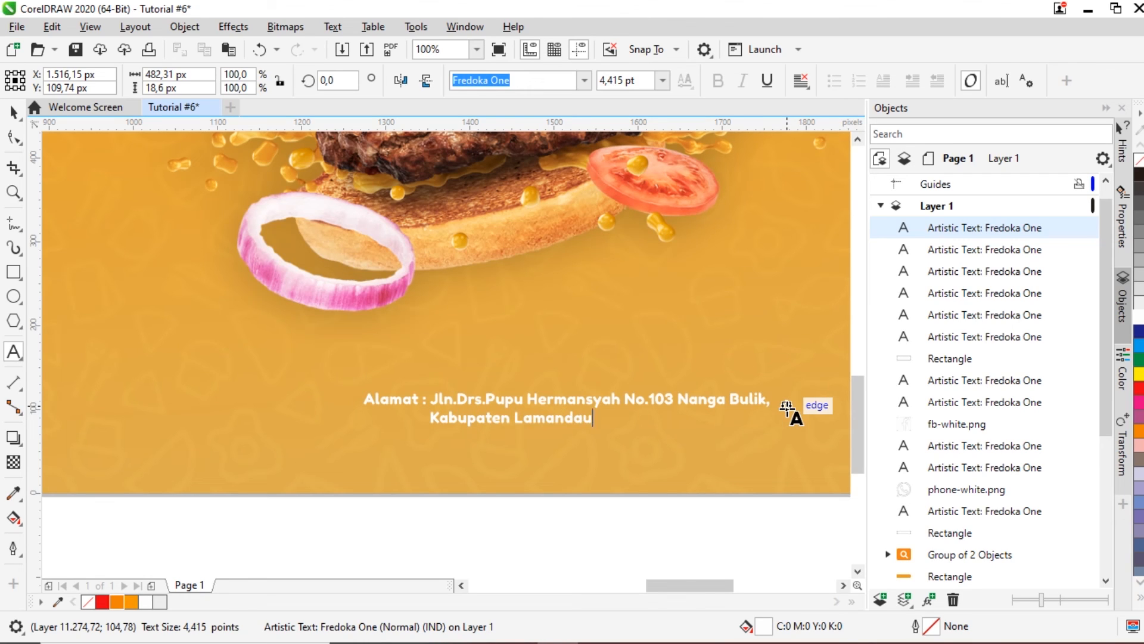
type(", Kalimantan Tengah - Indonesia")
key("BackSpace")
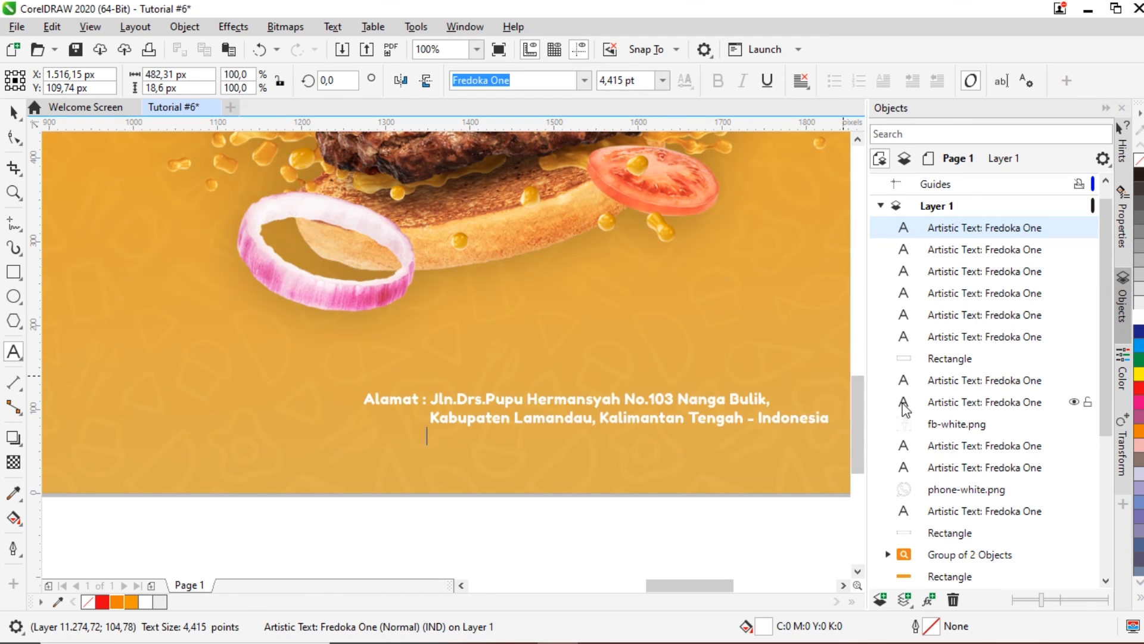
type("74611")
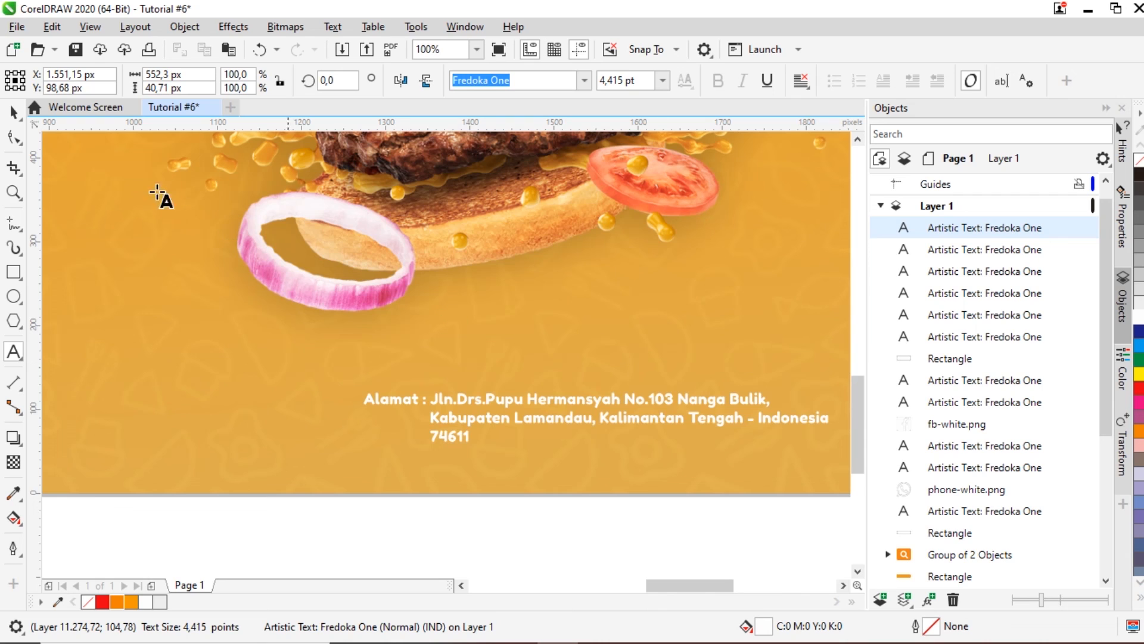
Step: Nudge the finished three-line address block slightly right and deselect it
left_click(13, 112)
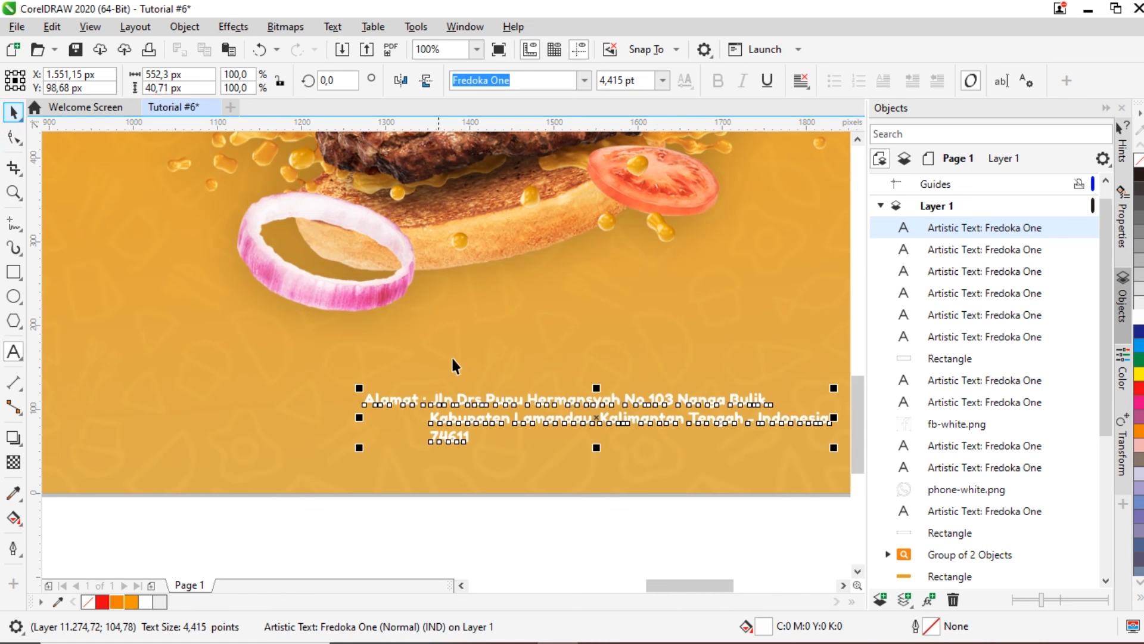
scroll(454, 365, "down", 2)
left_click_drag(554, 399, 574, 400)
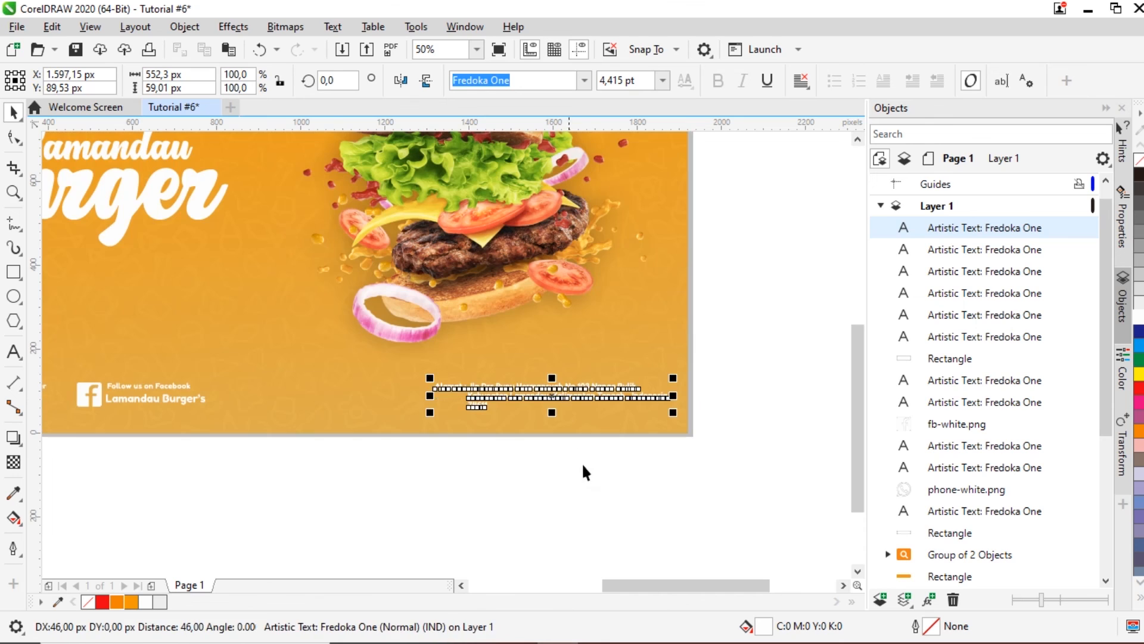
left_click(584, 471)
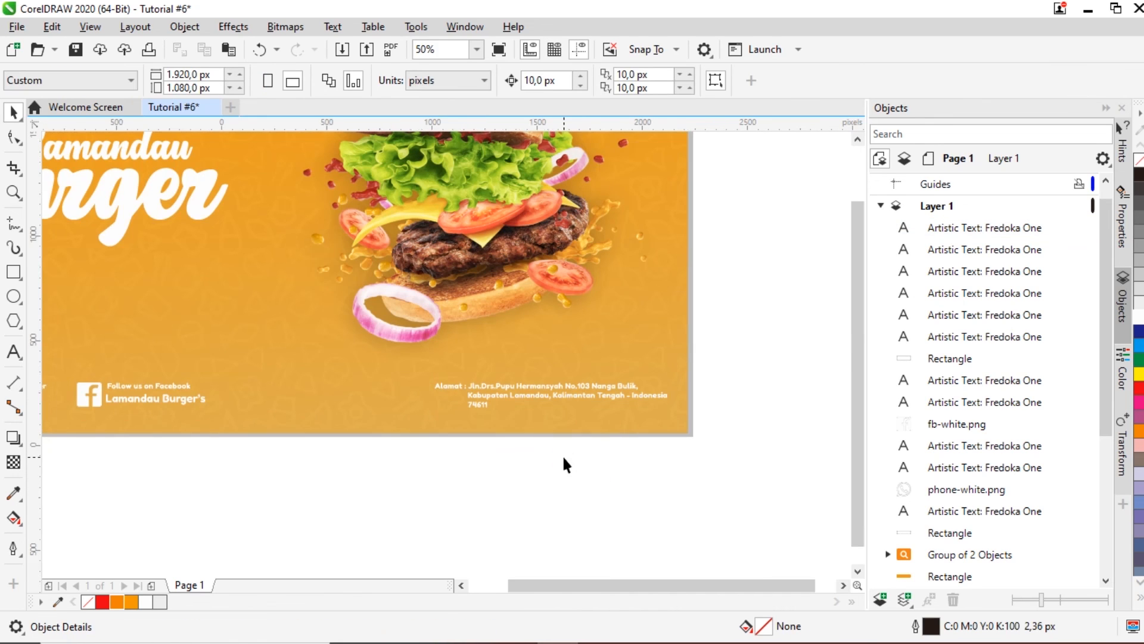
scroll(562, 454, "down", 1)
scroll(512, 398, "up", 1)
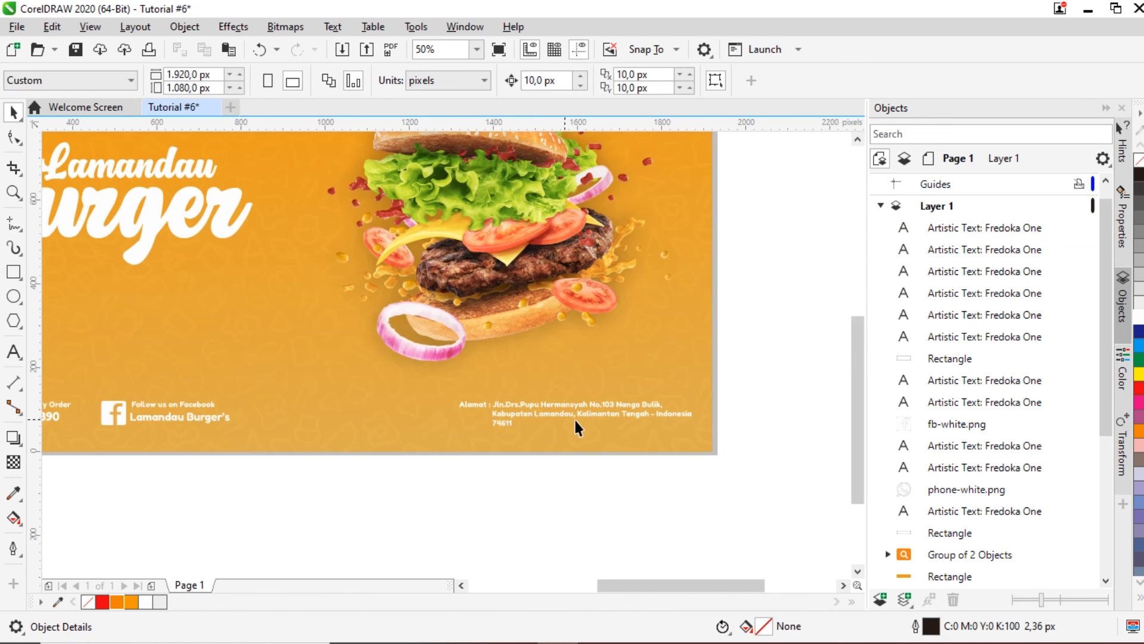
Step: Duplicate the address block and place the copy just below it
left_click(558, 417)
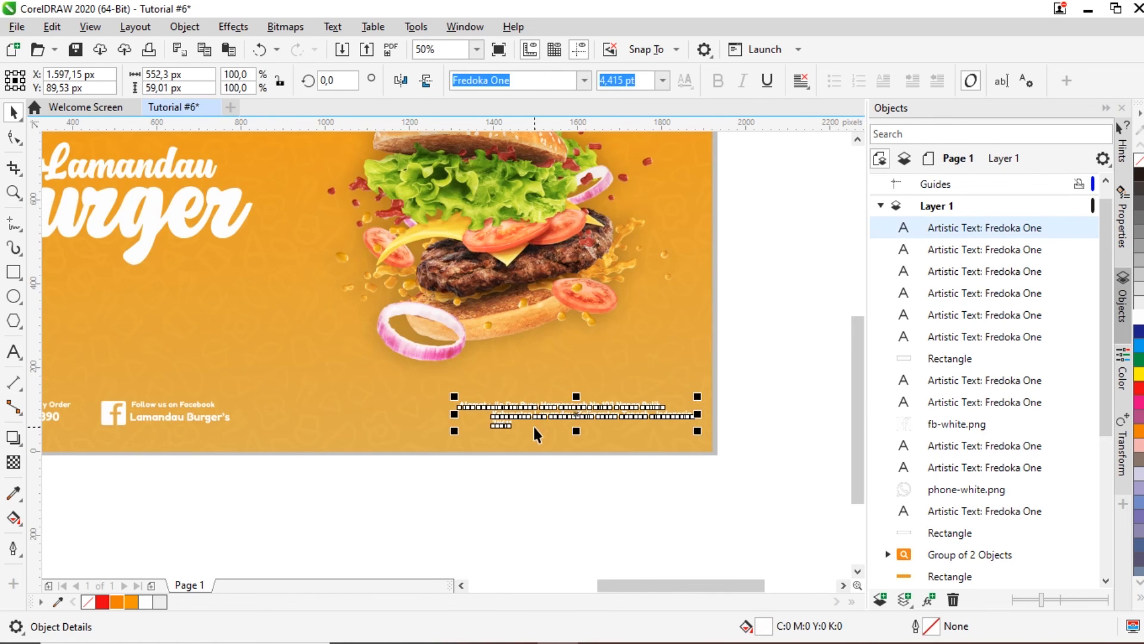
scroll(533, 424, "up", 1)
key("ctrl+c")
key("ctrl+v")
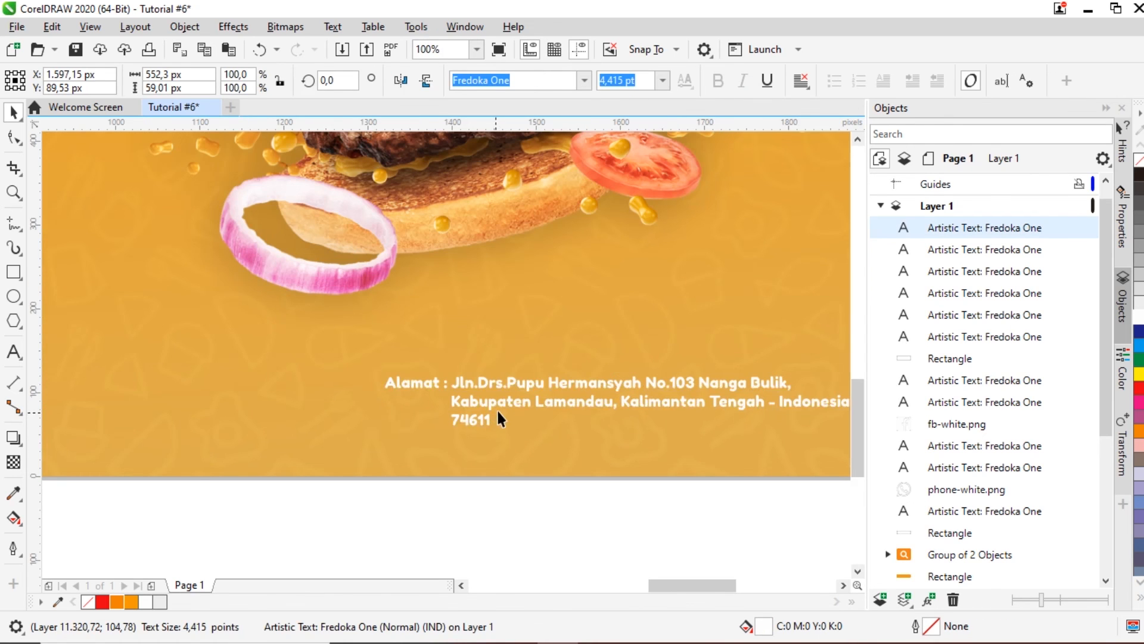
left_click_drag(502, 409, 498, 459)
Step: Change the copy to 'Designed by tukangdesain' and move it to the bottom-right corner
double_click(498, 459)
key("ctrl+a")
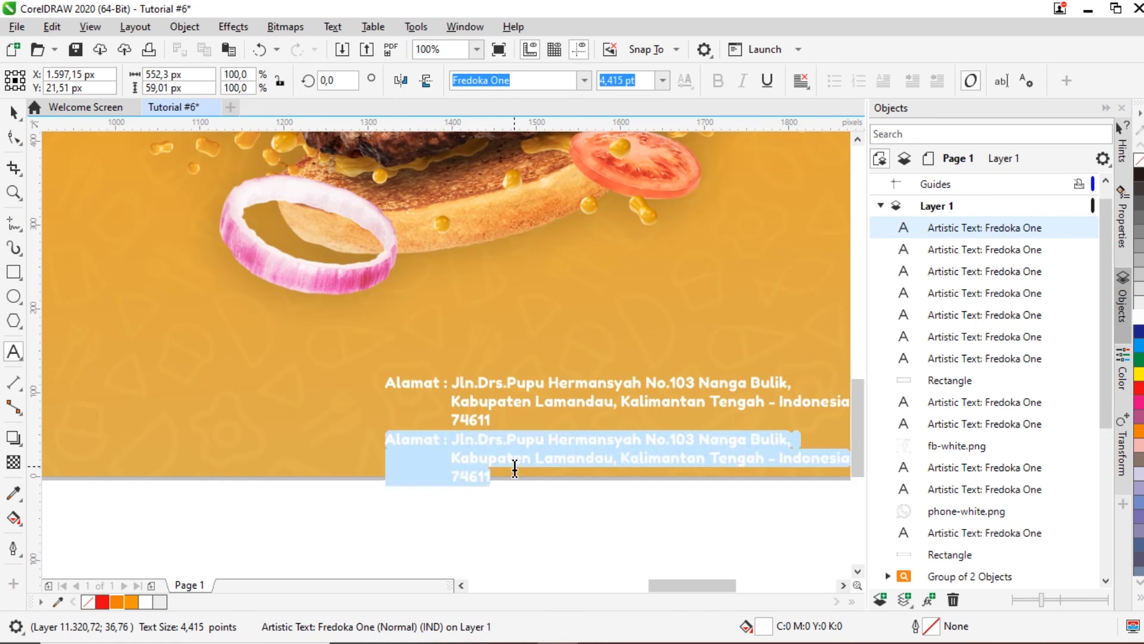
type("Designed")
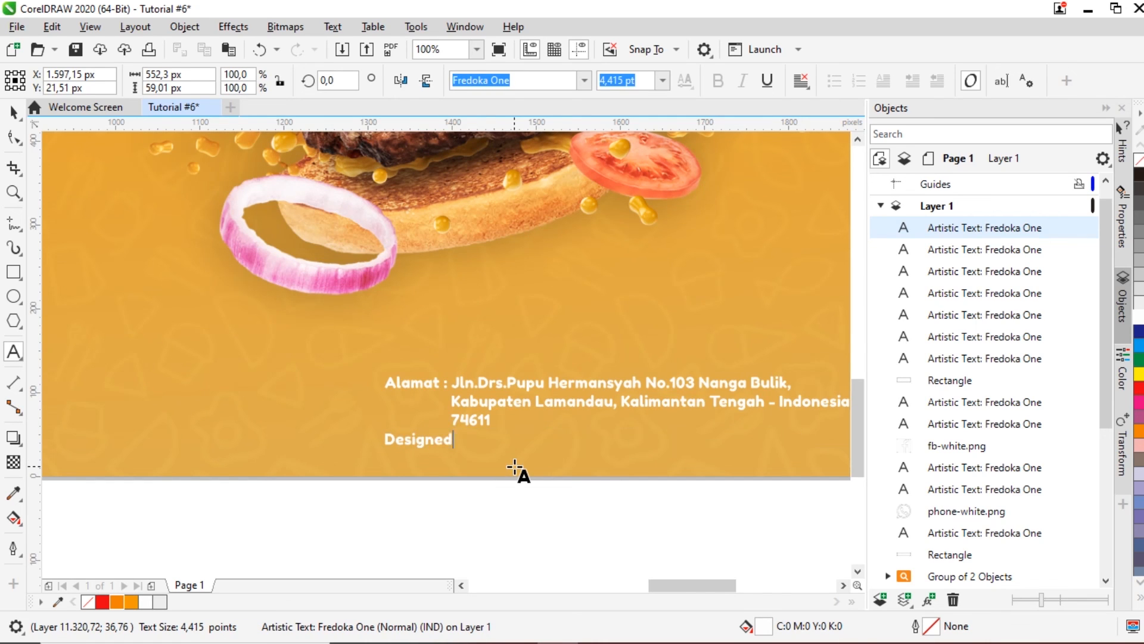
type(" by tukangdesain")
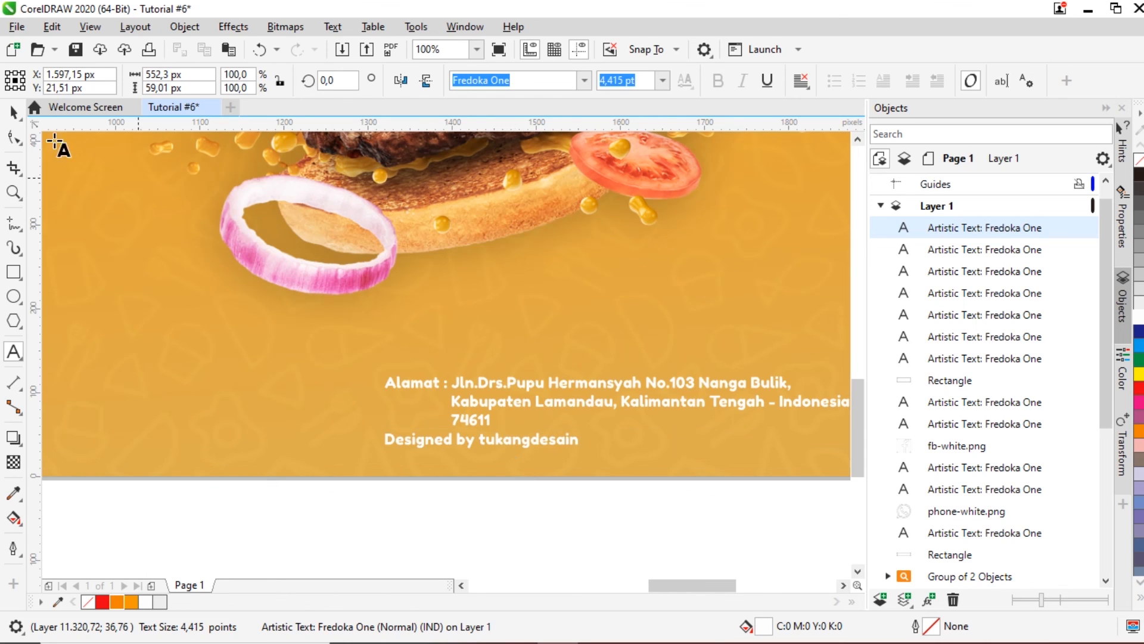
left_click(14, 112)
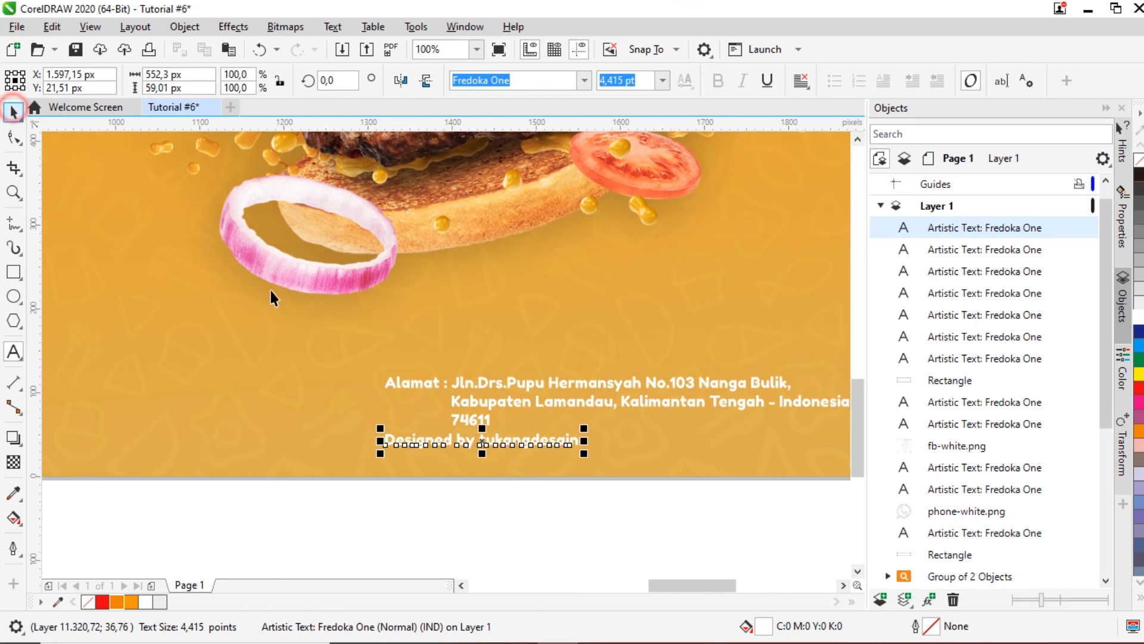
left_click_drag(482, 441, 734, 454)
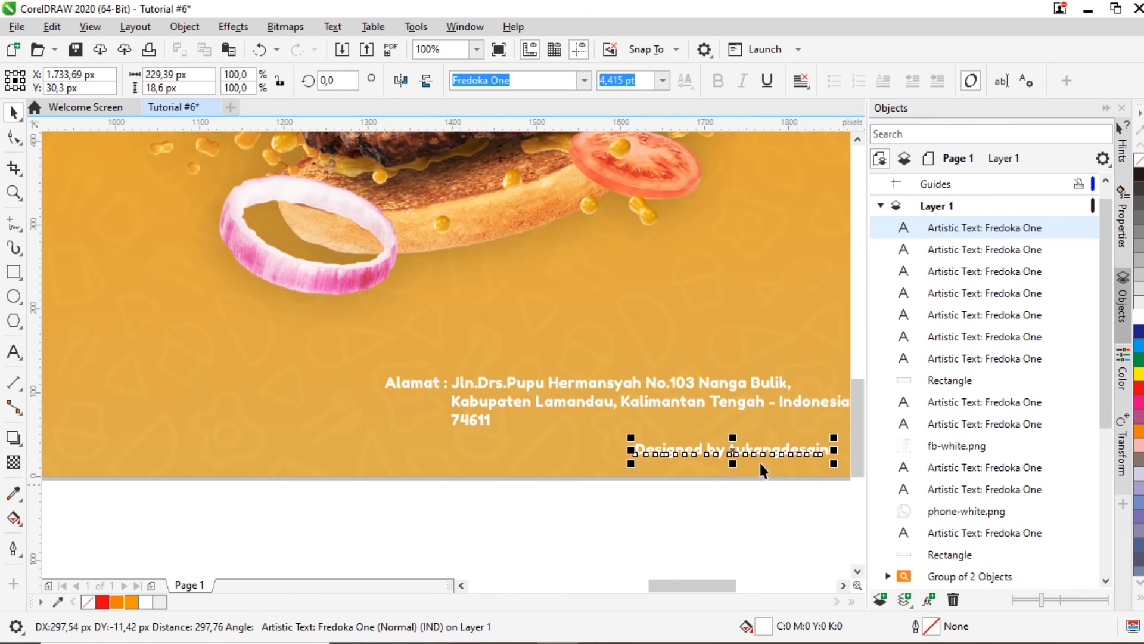
left_click(694, 492)
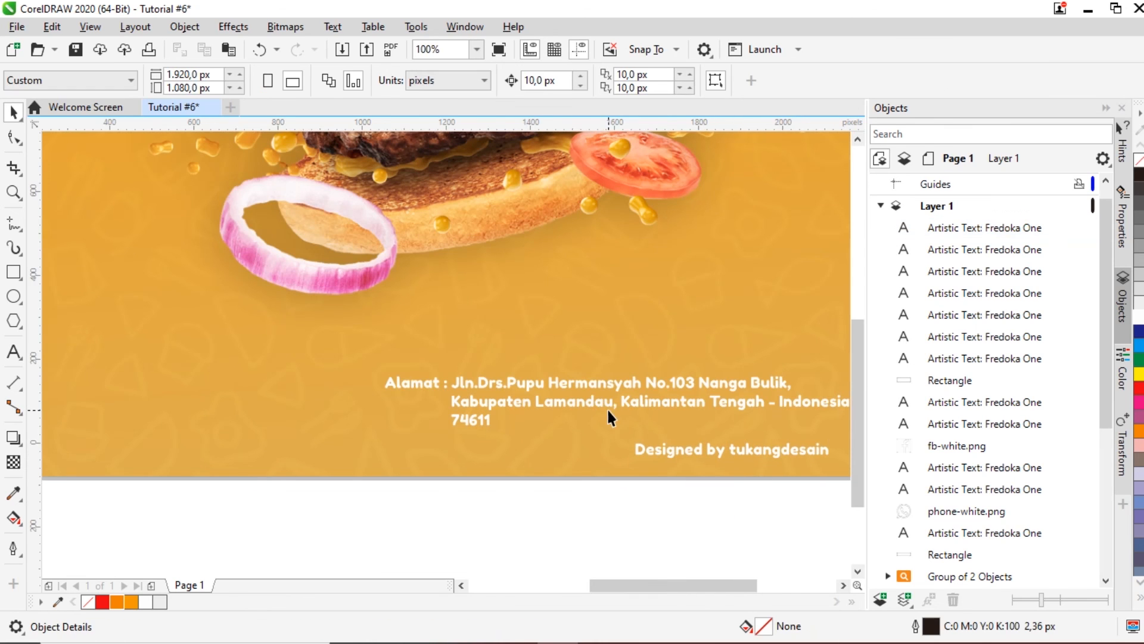
scroll(606, 407, "down", 1)
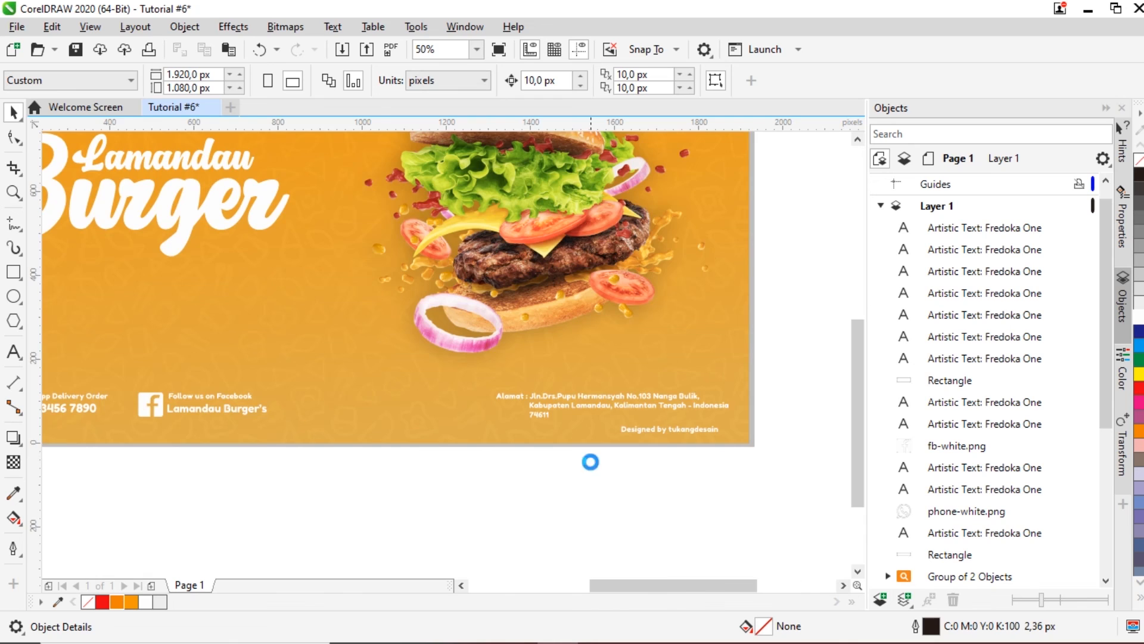
Step: Zoom to fit the whole page, then view the finished landing page in Full-Screen Preview with F9
scroll(590, 462, "down", 1)
left_click(13, 192)
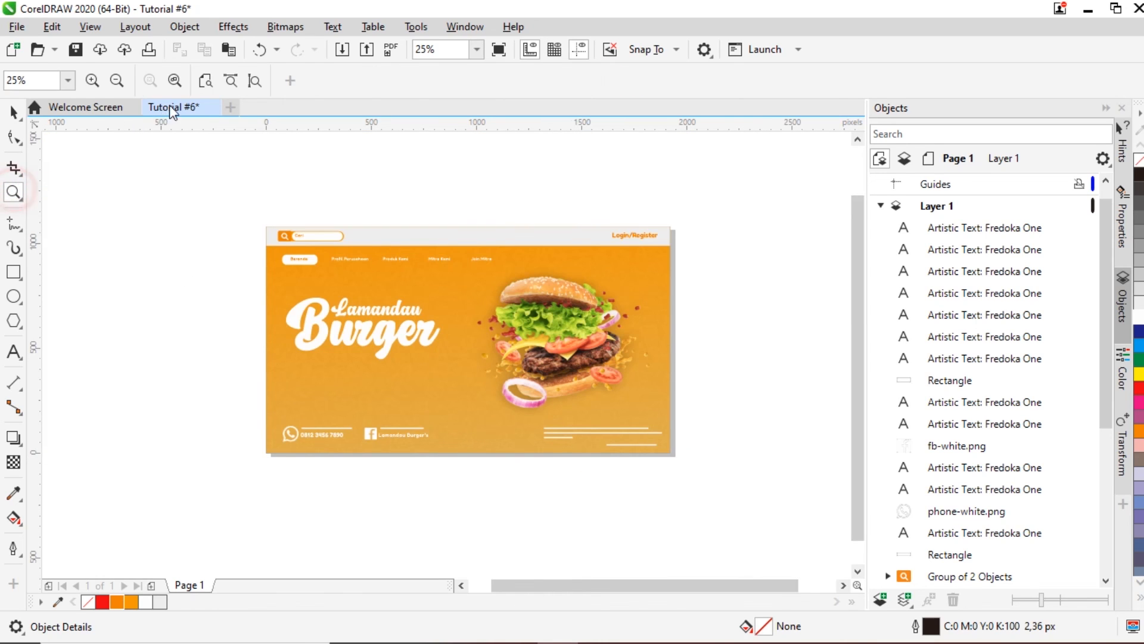
left_click(175, 80)
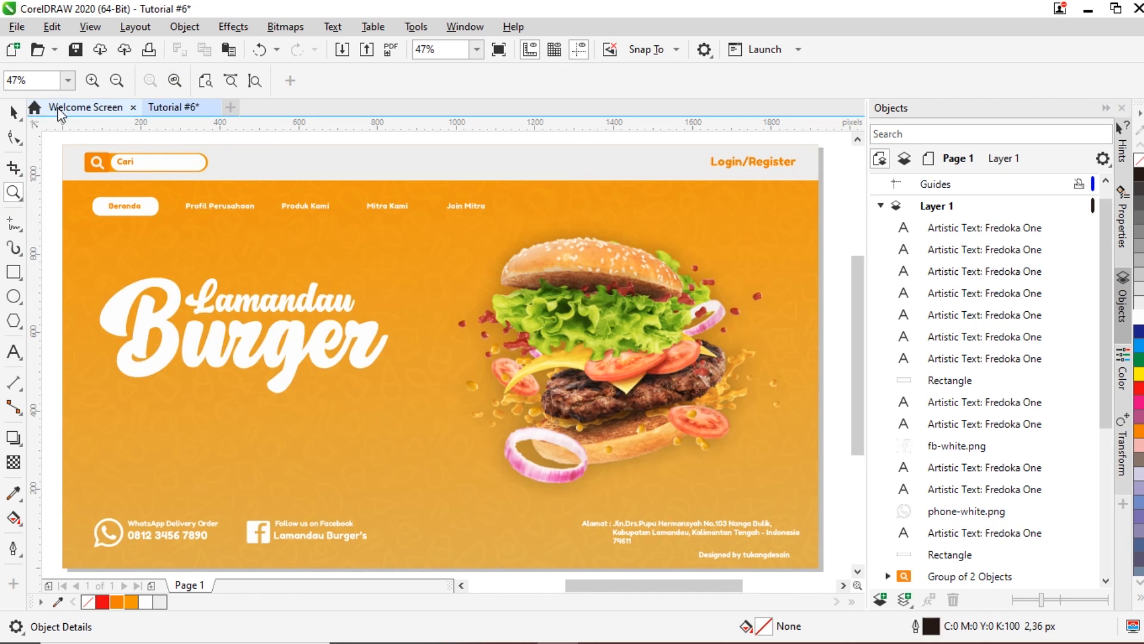
left_click(16, 111)
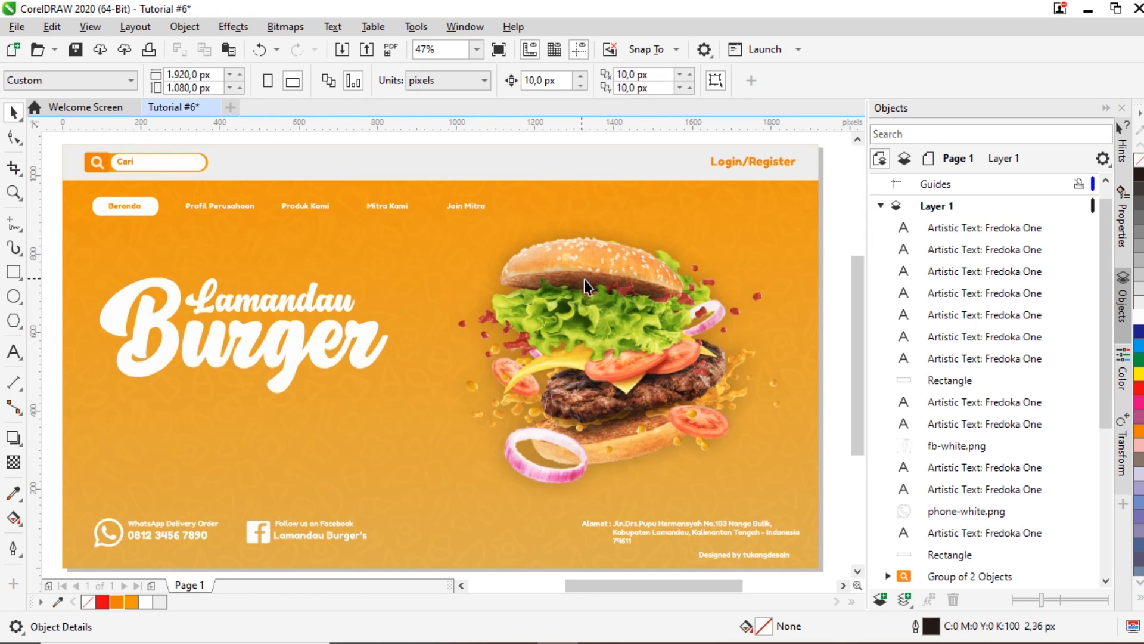
key("F9")
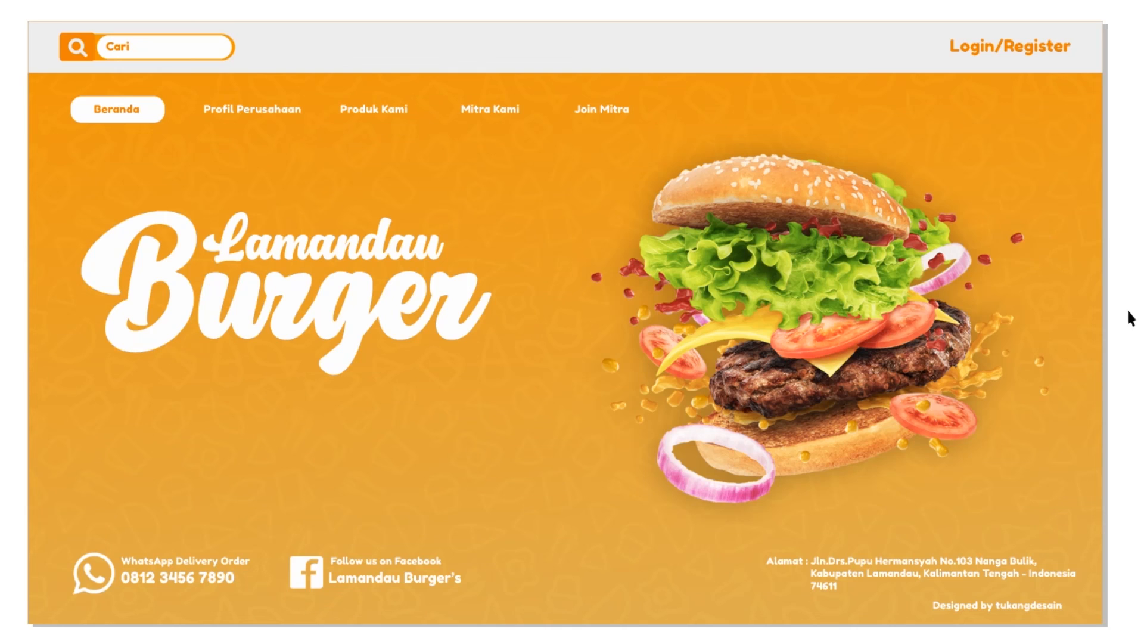